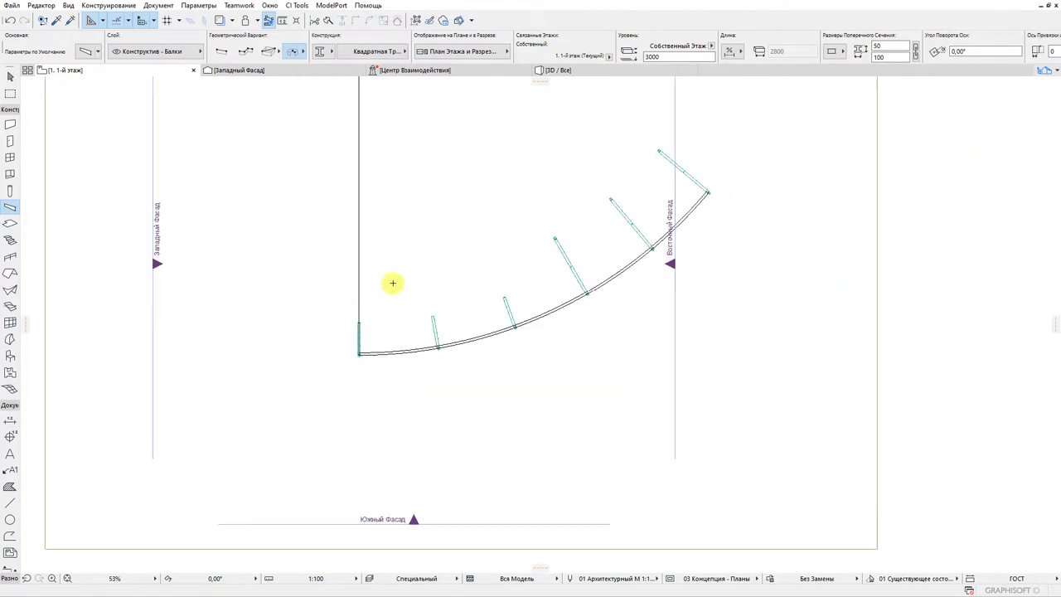
# Draw a curved 50 × 100 beam with a 27850 mm radius, spanning 50° from the first arch to the last along the outer arc
pyautogui.scroll(2, 407, 324)
pyautogui.scroll(3, 360, 349)
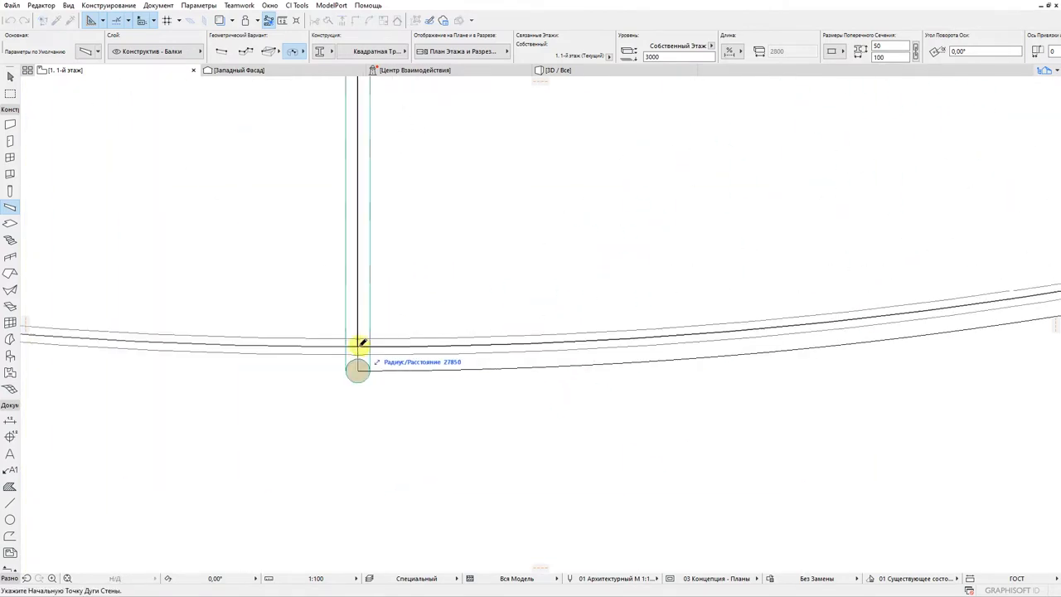
pyautogui.scroll(-4, 710, 303)
pyautogui.scroll(5, 783, 170)
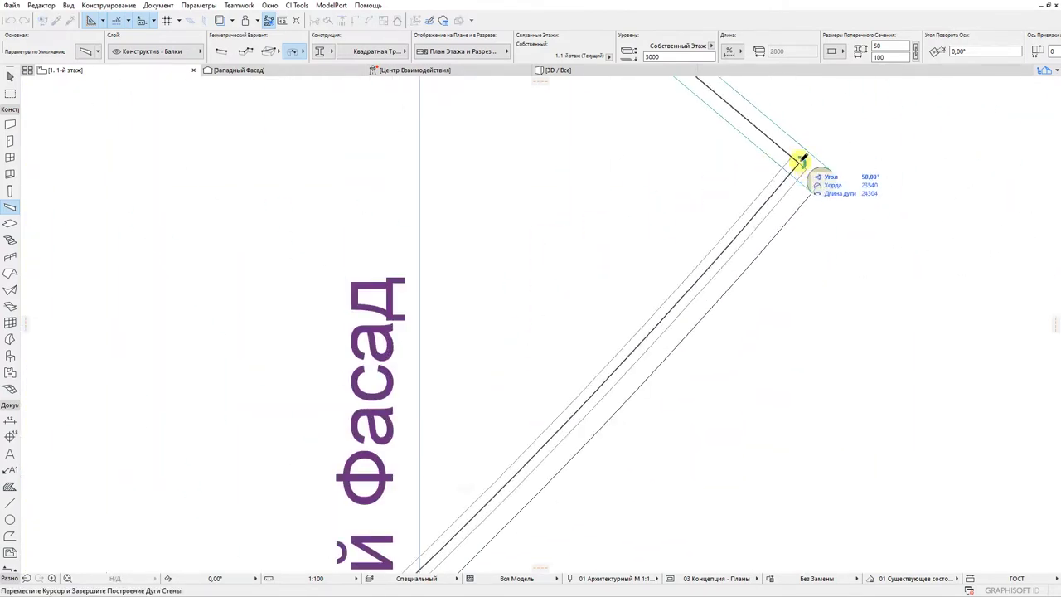
pyautogui.click(801, 159)
pyautogui.press('F3')
pyautogui.keyDown('shift'); pyautogui.moveTo(624, 414); pyautogui.dragTo(613, 334, button='middle'); pyautogui.keyUp('shift')
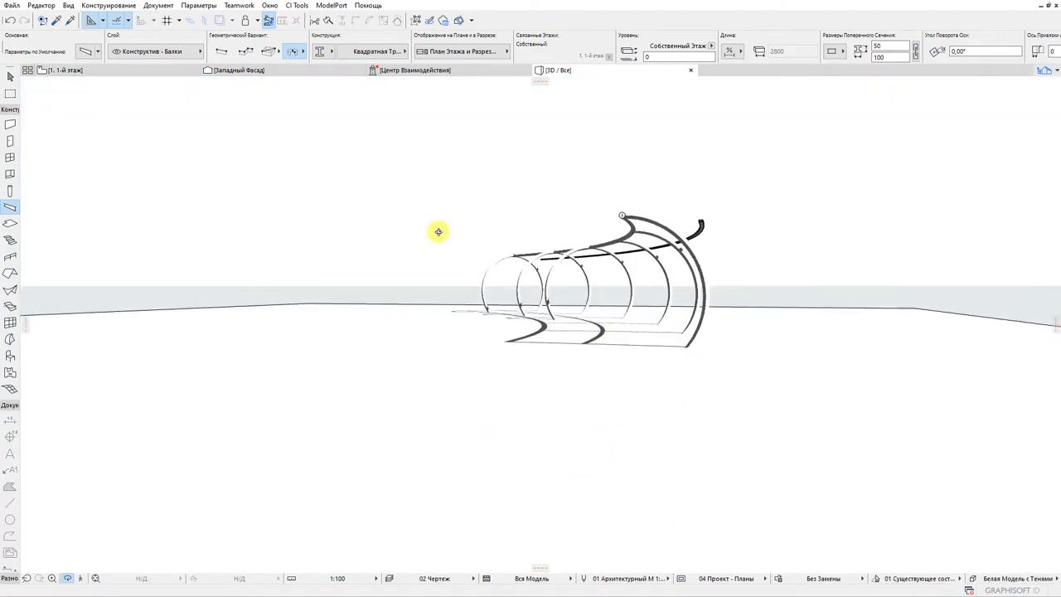
# Lower the curved beam to the 500 mm level in the west elevation and check it against the arches in 3D
pyautogui.click(121, 70)
pyautogui.click(217, 71)
pyautogui.scroll(-4, 524, 435)
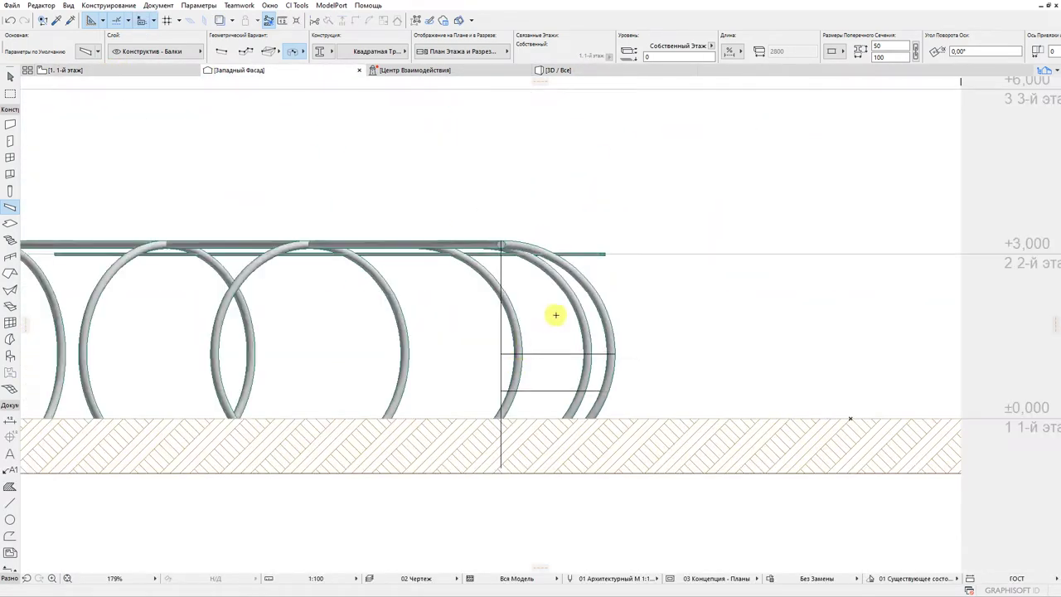
pyautogui.scroll(4, 602, 267)
pyautogui.press('Escape')
pyautogui.click(575, 257)
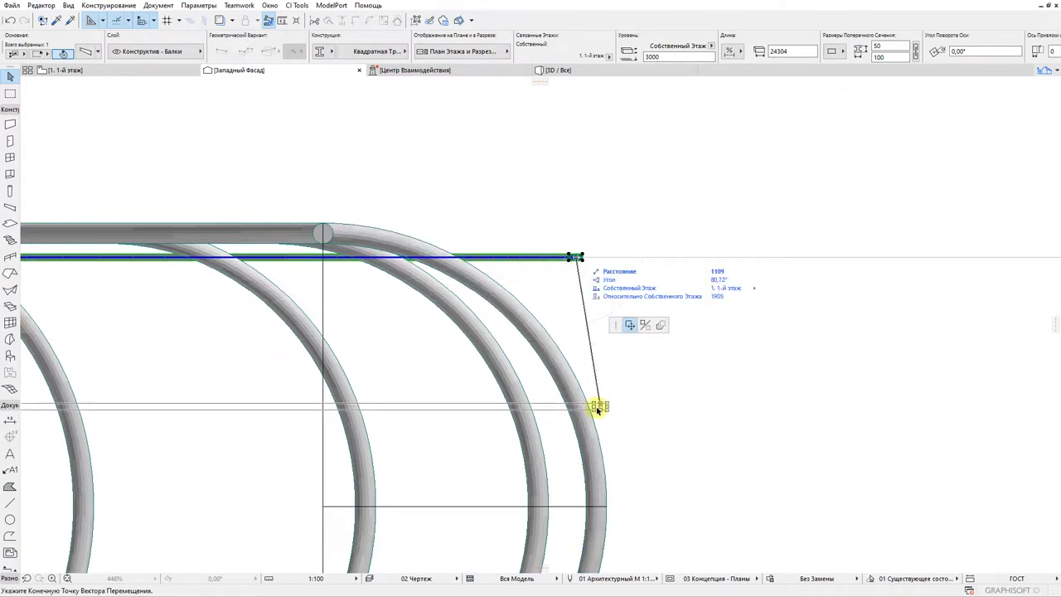
pyautogui.scroll(5, 564, 412)
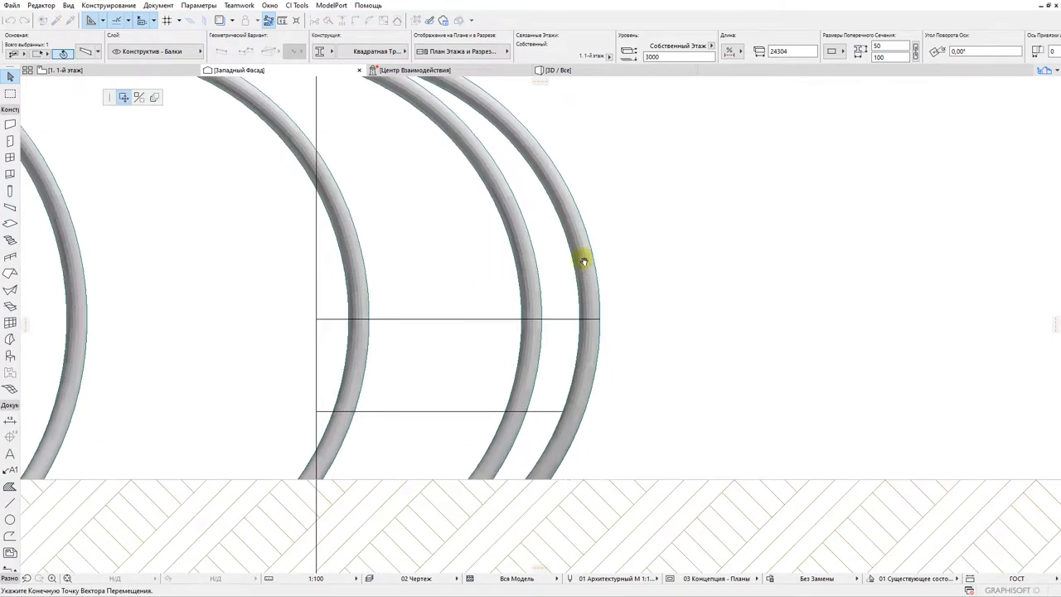
pyautogui.click(587, 413)
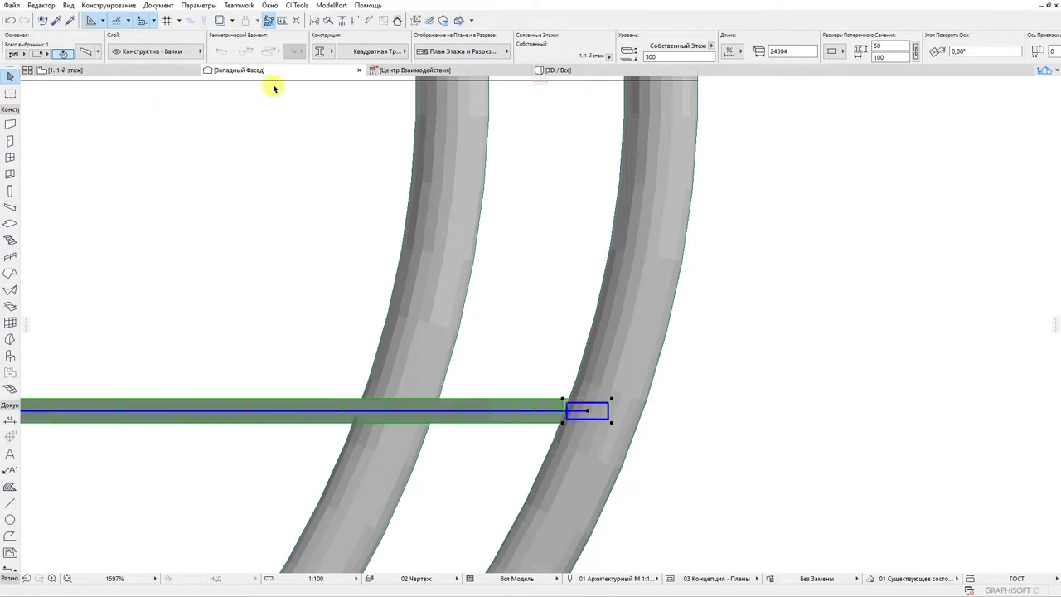
pyautogui.click(558, 69)
pyautogui.scroll(5, 663, 298)
pyautogui.keyDown('shift'); pyautogui.moveTo(633, 314); pyautogui.dragTo(216, 228, button='middle'); pyautogui.keyUp('shift')
pyautogui.click(98, 70)
pyautogui.click(97, 70)
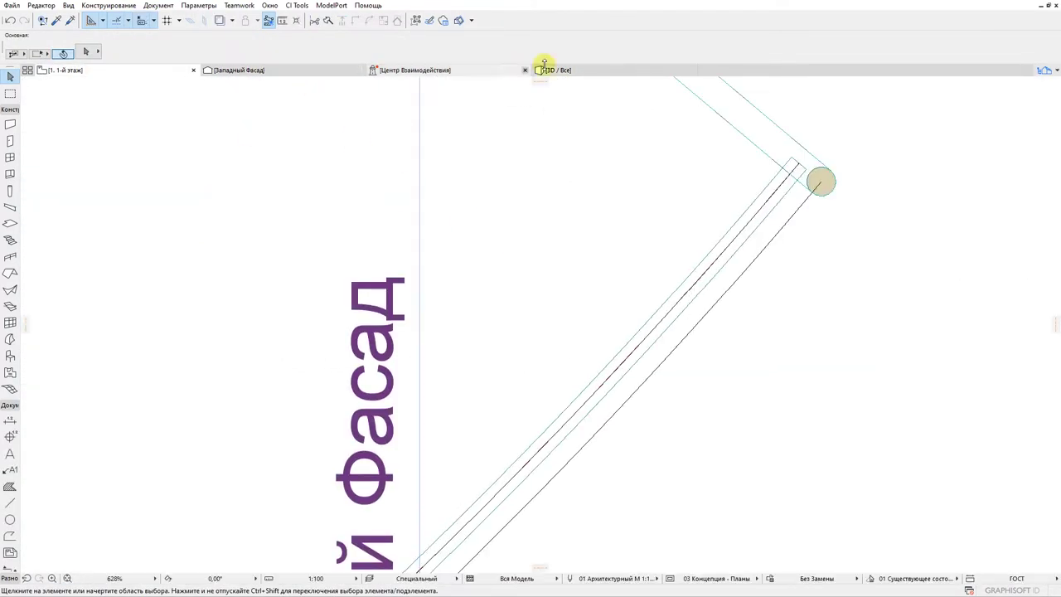
# Copy the curved beam vertically in the west elevation to the 1900 mm level and view the pair in 3D
pyautogui.click(314, 70)
pyautogui.scroll(-5, 466, 267)
pyautogui.moveTo(445, 258); pyautogui.dragTo(385, 286, button='middle')
pyautogui.click(438, 339)
pyautogui.hotkey('ctrl', 'shift', 'd')
pyautogui.click(438, 339)
pyautogui.click(437, 117)
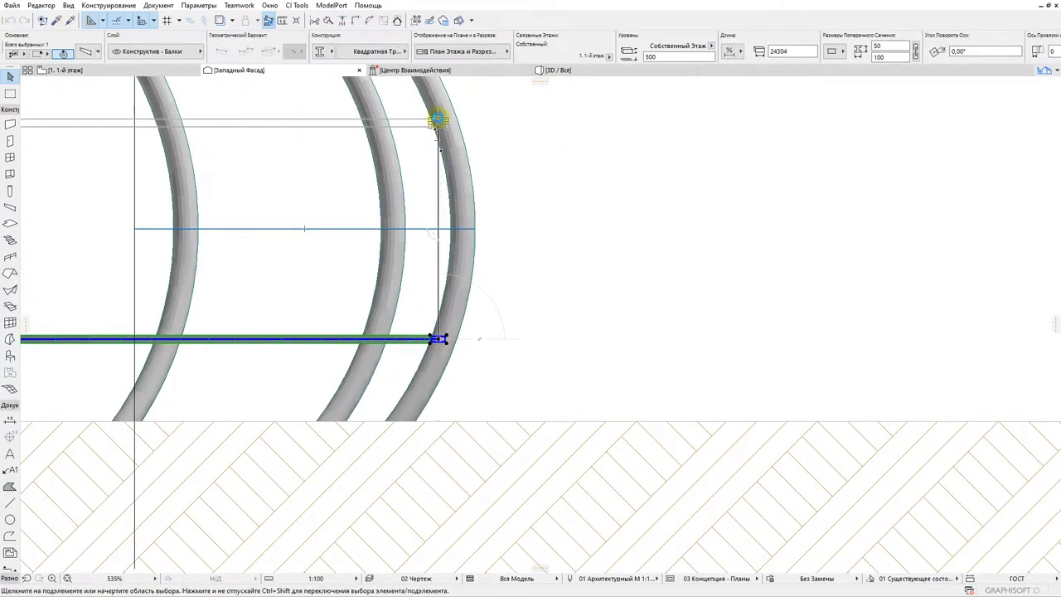
pyautogui.moveTo(426, 175); pyautogui.dragTo(438, 238, button='middle')
pyautogui.scroll(6, 451, 189)
pyautogui.scroll(-4, 439, 118)
pyautogui.press('Escape')
pyautogui.click(572, 70)
pyautogui.keyDown('shift'); pyautogui.moveTo(641, 204); pyautogui.dragTo(489, 282, button='middle'); pyautogui.keyUp('shift')
# Draw a reference line about 1850 mm long on the floor plan from the outer beam's end along the last arch's axis to its midpoint
pyautogui.click(104, 71)
pyautogui.moveTo(572, 133); pyautogui.dragTo(557, 306, button='middle')
pyautogui.scroll(5, 548, 276)
pyautogui.press('l')
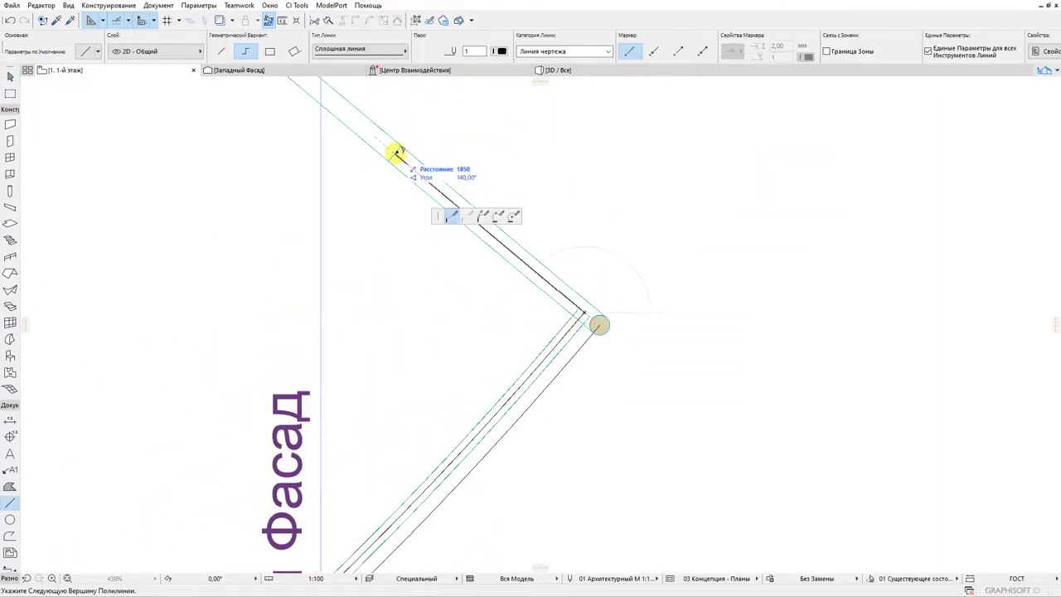
pyautogui.click(397, 152)
pyautogui.moveTo(643, 459); pyautogui.dragTo(588, 340, button='middle')
pyautogui.press('Escape')
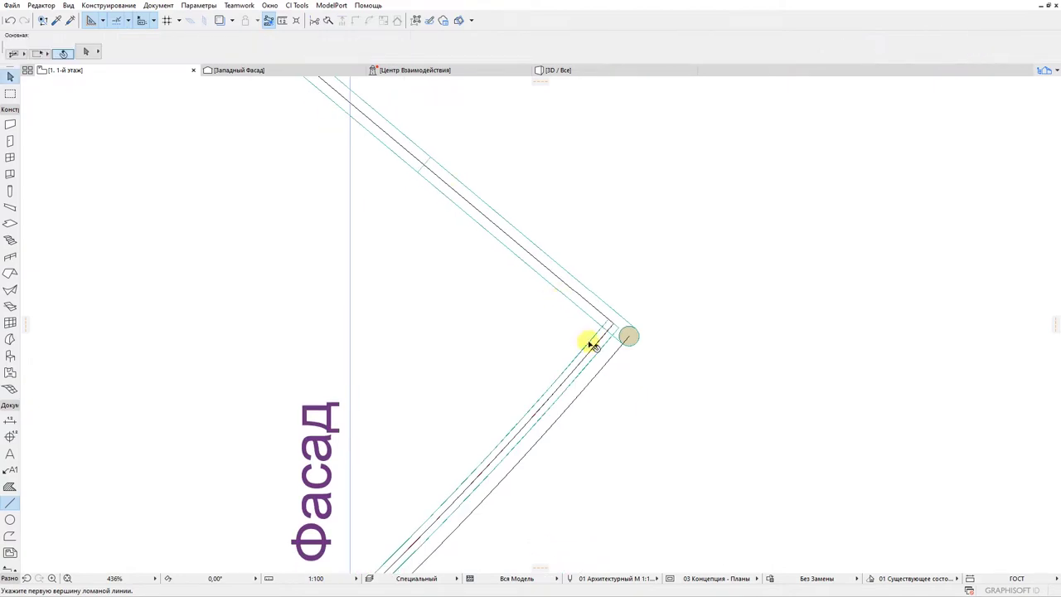
# Offset a copy of the 1900 mm level curved beam inward to the inner ends of the full arches
pyautogui.click(613, 324)
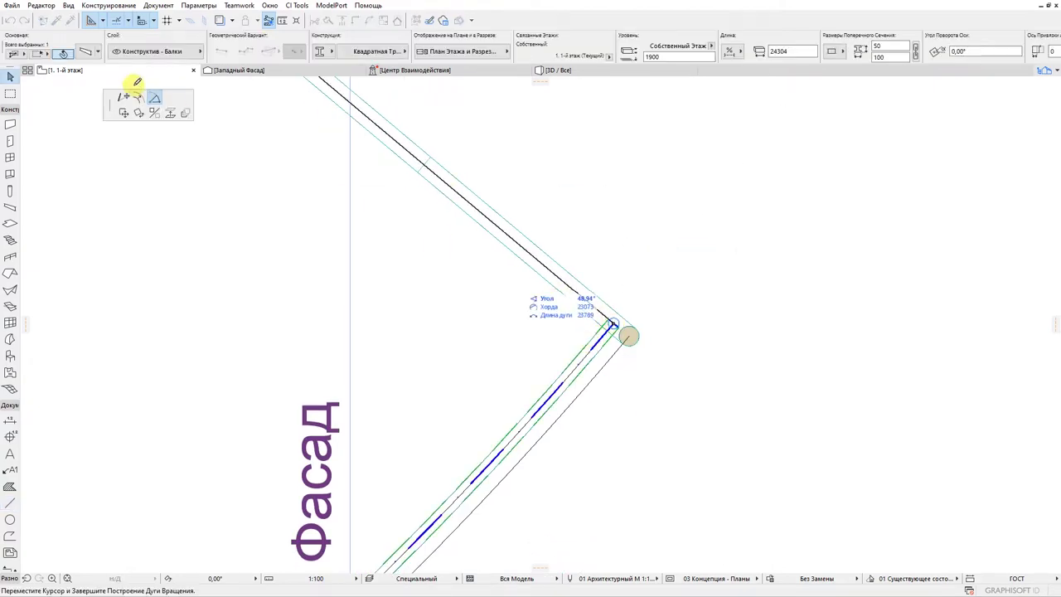
pyautogui.moveTo(429, 168); pyautogui.dragTo(537, 313, button='middle')
pyautogui.click(342, 150)
pyautogui.scroll(-4, 357, 211)
pyautogui.moveTo(124, 414); pyautogui.dragTo(581, 213, button='middle')
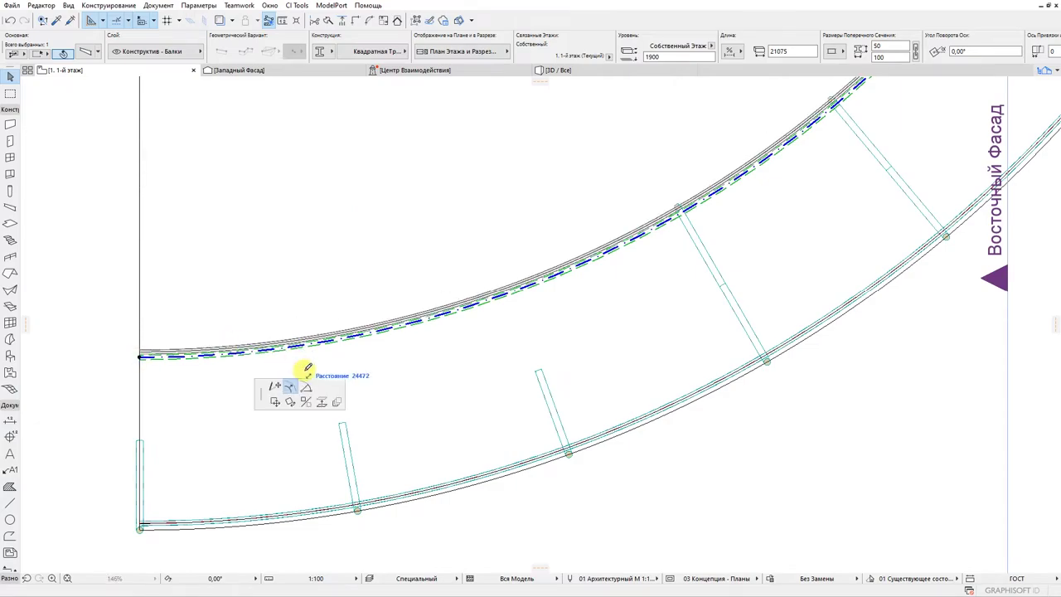
# Shorten the inner curved beam so that it spans only the last three arches, and inspect it in 3D
pyautogui.click(305, 387)
pyautogui.scroll(6, 680, 215)
pyautogui.click(671, 206)
pyautogui.click(544, 71)
pyautogui.keyDown('shift'); pyautogui.moveTo(405, 233); pyautogui.dragTo(483, 157, button='middle'); pyautogui.keyUp('shift')
pyautogui.scroll(5, 351, 293)
pyautogui.keyDown('shift'); pyautogui.moveTo(350, 293); pyautogui.dragTo(443, 310, button='middle'); pyautogui.keyUp('shift')
pyautogui.scroll(4, 443, 310)
# Copy the inner curved beam straight down to the lower outer beam's height in the west elevation and check it in 3D
pyautogui.click(239, 70)
pyautogui.click(569, 251)
pyautogui.scroll(5, 571, 257)
pyautogui.scroll(10, 569, 425)
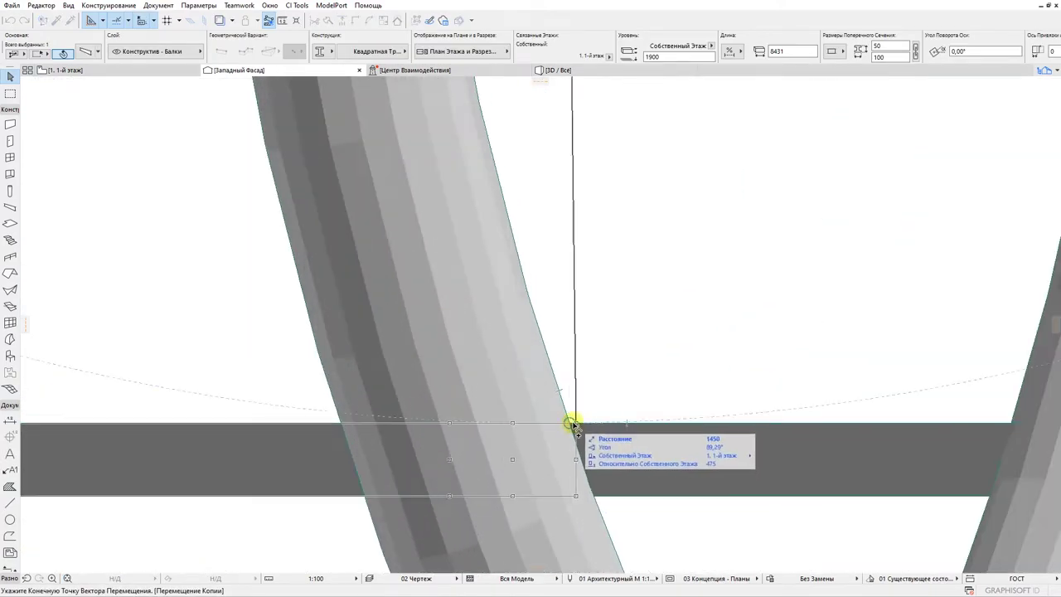
pyautogui.scroll(5, 576, 423)
pyautogui.click(487, 422)
pyautogui.scroll(-3, 488, 422)
pyautogui.scroll(-10, 487, 424)
pyautogui.click(552, 70)
pyautogui.keyDown('shift'); pyautogui.moveTo(573, 308); pyautogui.dragTo(647, 290, button='middle'); pyautogui.keyUp('shift')
# Measure the horizontal distance from the vertical axis to the outermost arch's foot at ground level in the west elevation
pyautogui.click(238, 71)
pyautogui.scroll(8, 462, 296)
pyautogui.click(284, 299)
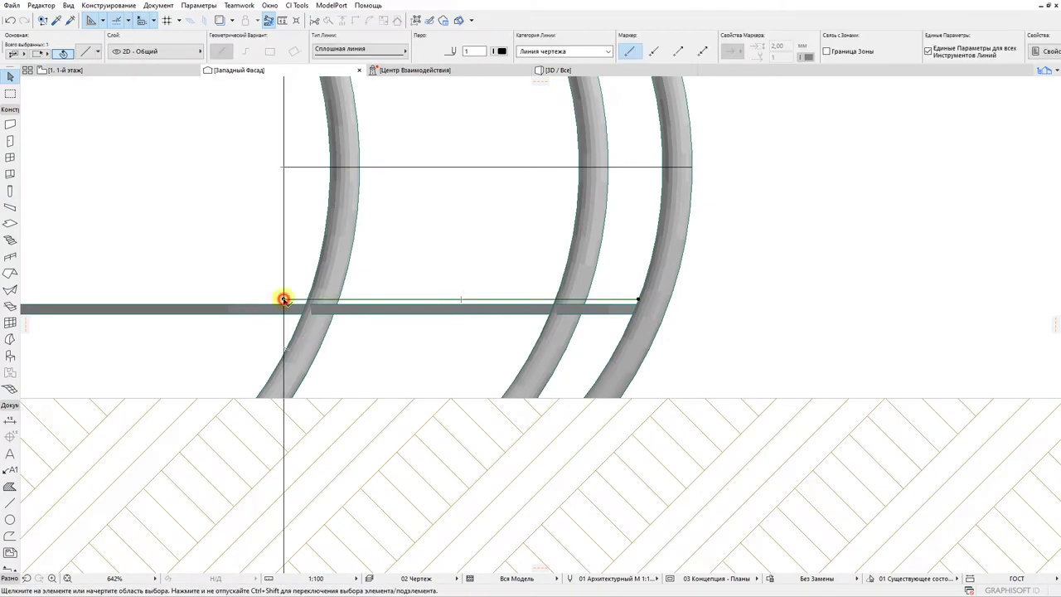
pyautogui.press('Escape')
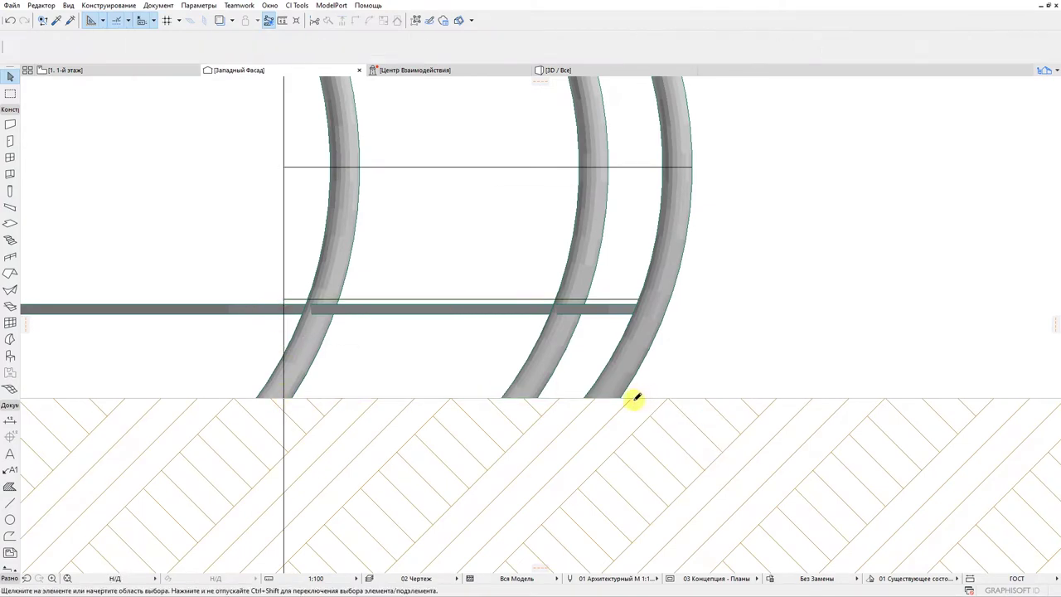
pyautogui.press('l')
pyautogui.click(591, 388)
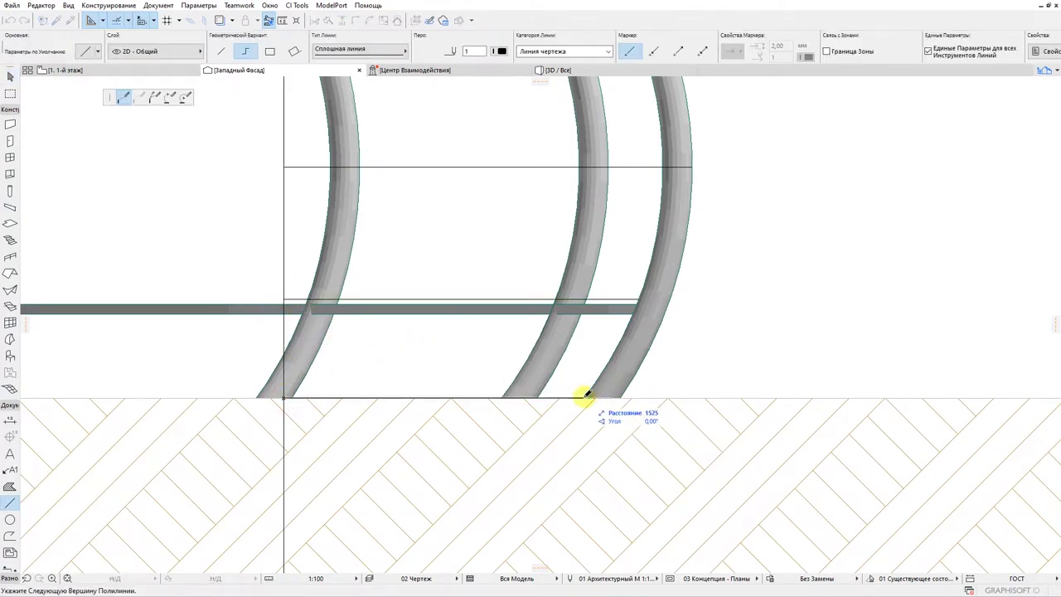
pyautogui.press('Escape')
# Offset a copy of the outer curved beam inward to the reference mark on the first arch's axis in the floor plan
pyautogui.click(136, 73)
pyautogui.click(419, 383)
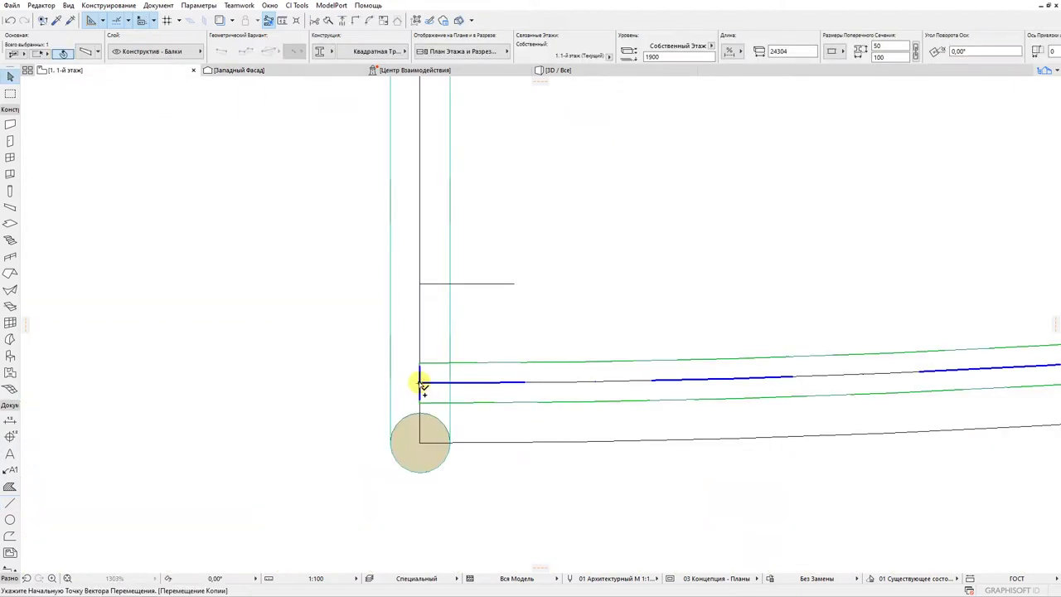
pyautogui.click(486, 437)
pyautogui.click(420, 283)
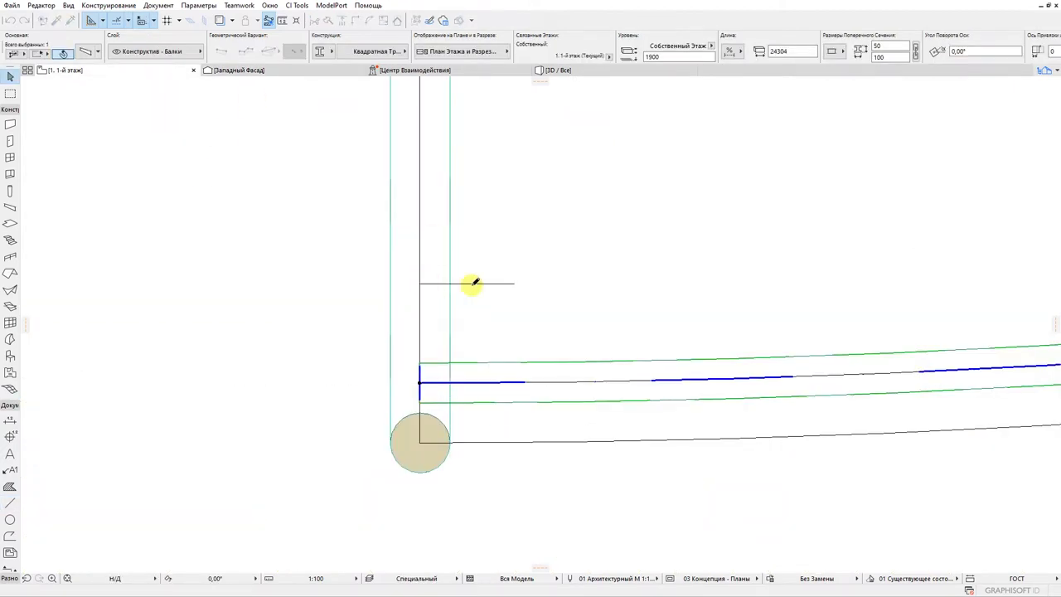
# Rotate the reference line about the last arch's midpoint and offset a copy of the inner curved beam to the line's end
pyautogui.scroll(-10, 522, 245)
pyautogui.moveTo(730, 129); pyautogui.dragTo(184, 443, button='middle')
pyautogui.scroll(5, 485, 288)
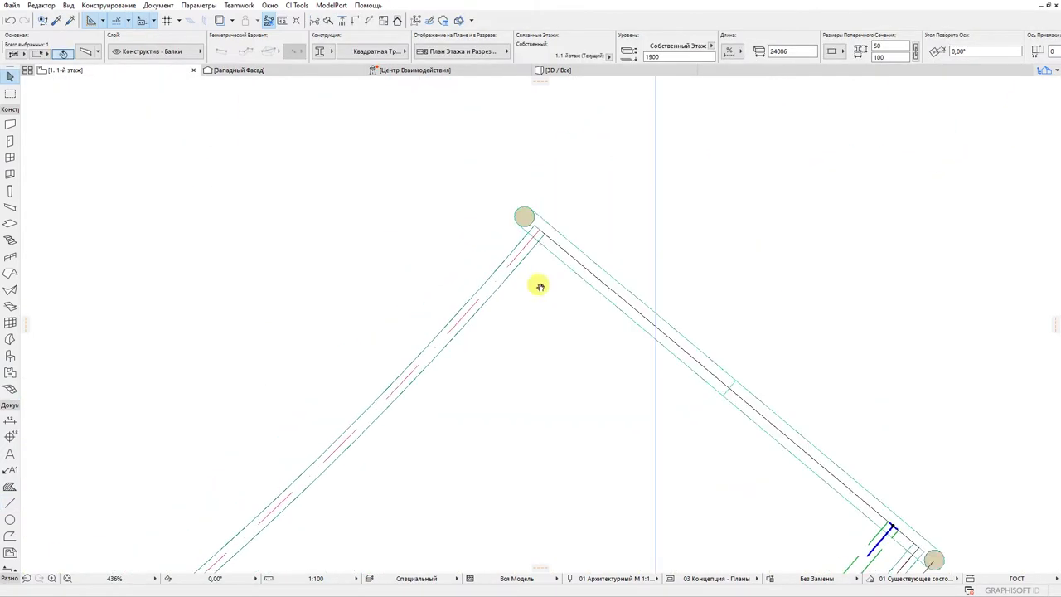
pyautogui.keyDown('shift'); pyautogui.click(549, 256); pyautogui.keyUp('shift')
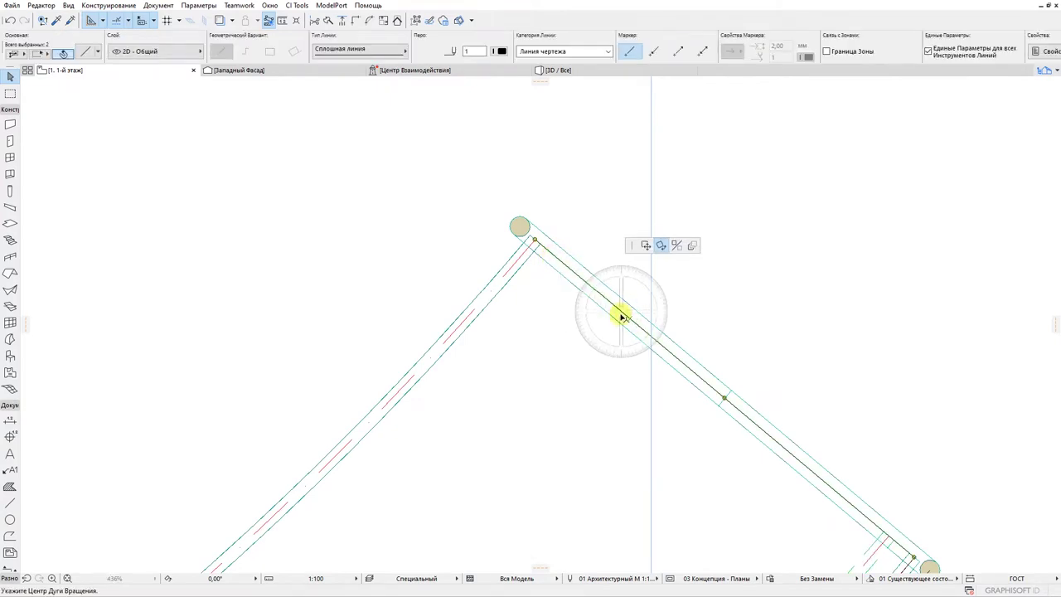
pyautogui.click(520, 270)
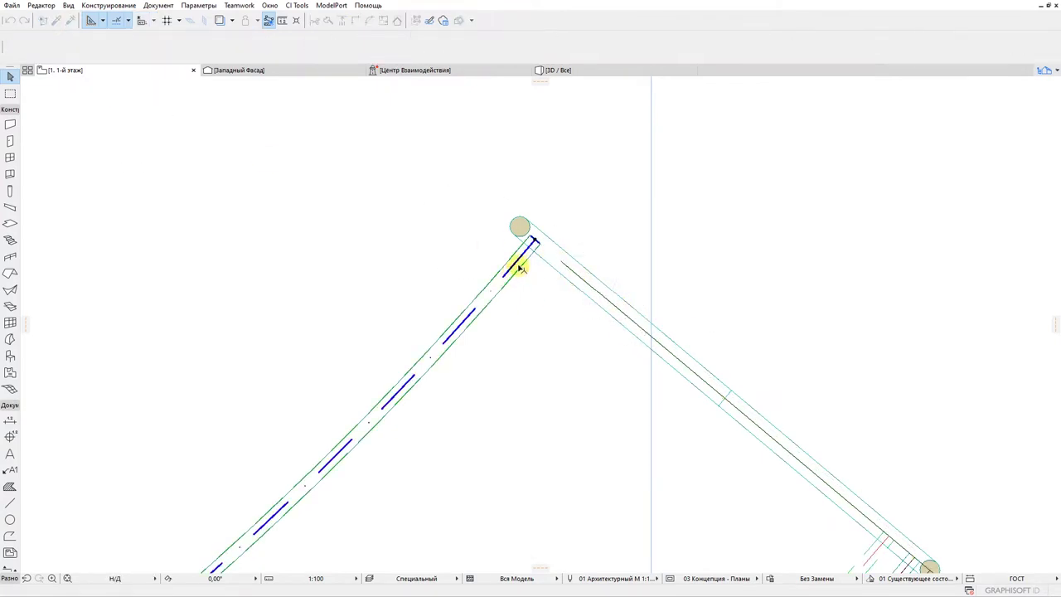
pyautogui.click(529, 252)
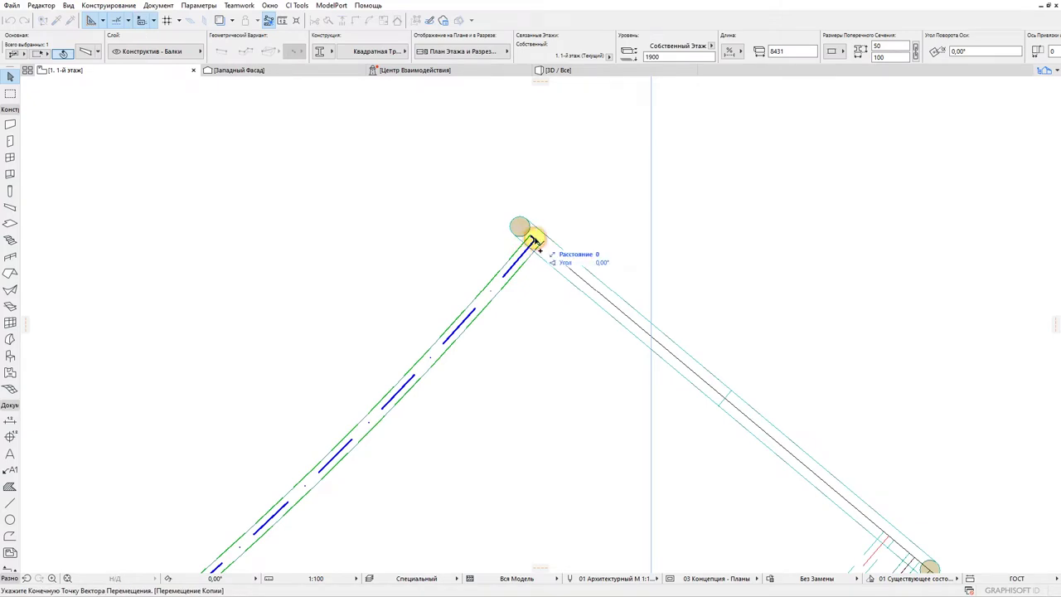
# Move the offset copy of the outer curved beam down 1850 mm in the west elevation
pyautogui.click(279, 67)
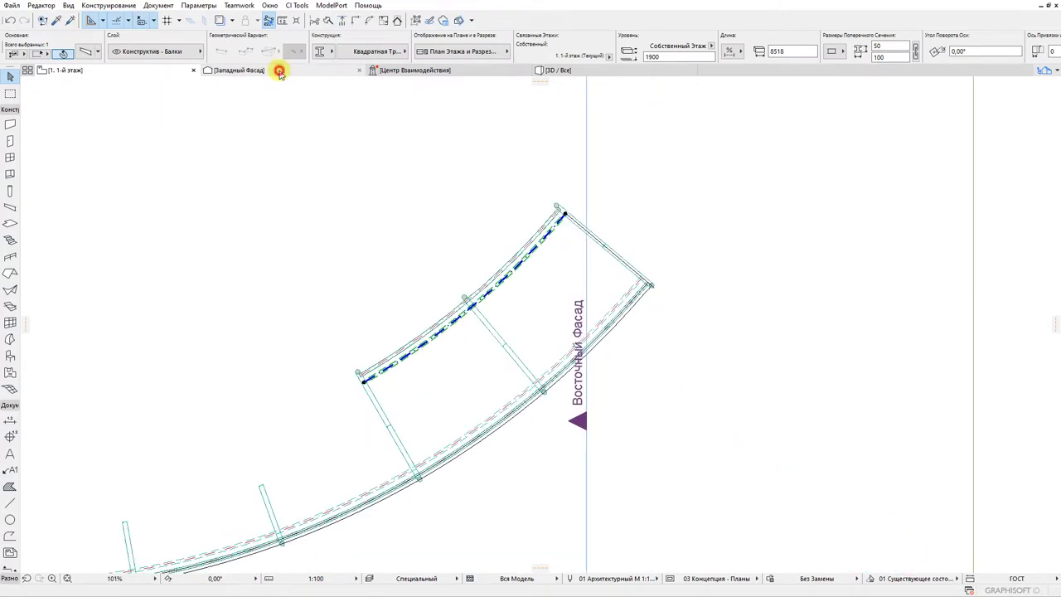
pyautogui.scroll(-5, 568, 307)
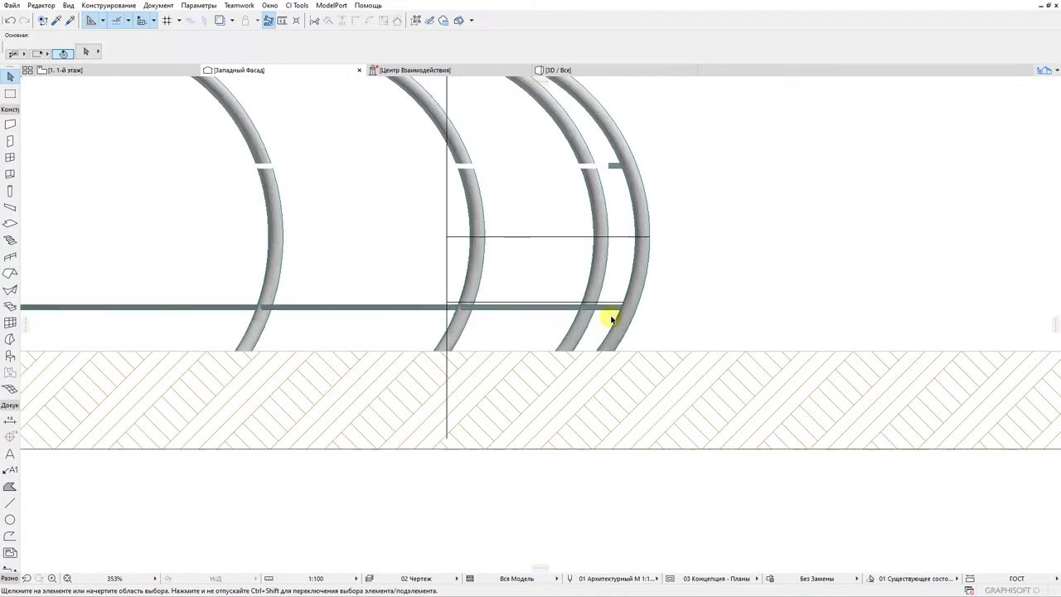
pyautogui.click(609, 193)
pyautogui.scroll(3, 606, 192)
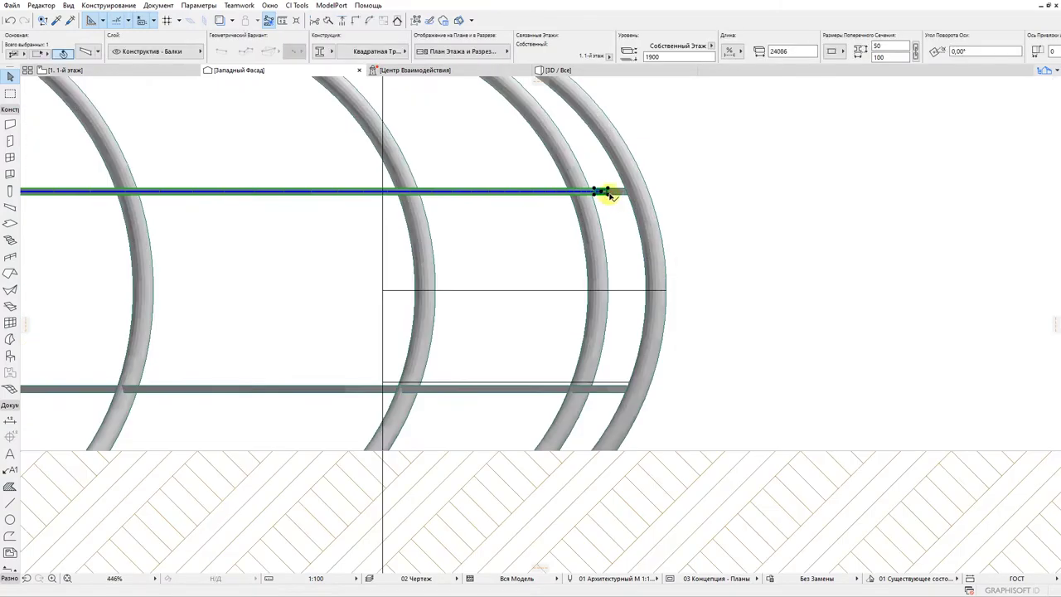
pyautogui.click(608, 439)
pyautogui.scroll(4, 609, 444)
pyautogui.write('1850')
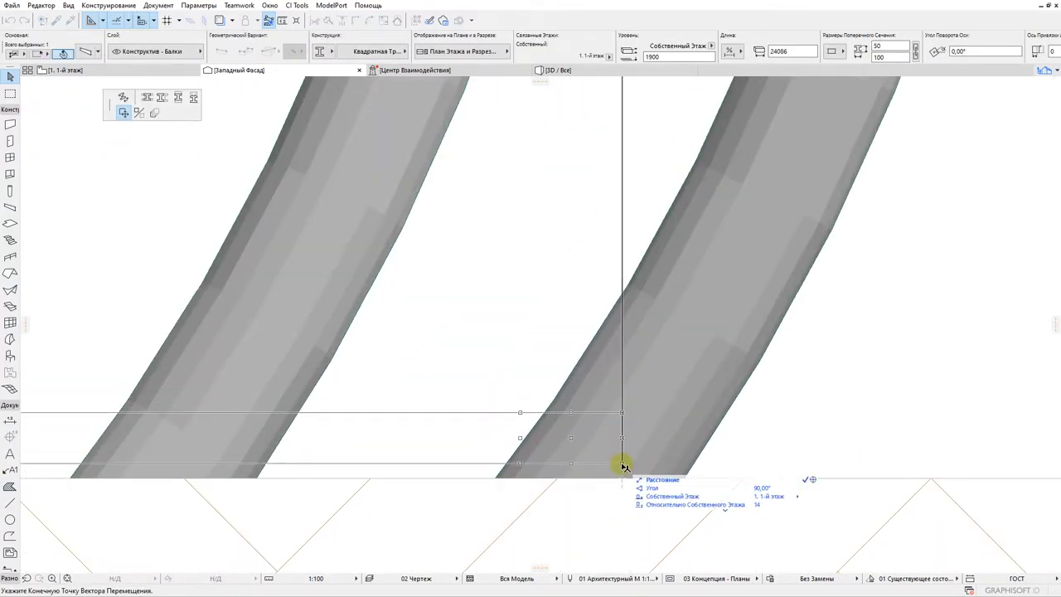
pyautogui.press('Return')
# Move the offset copy of the inner curved beam down to the ground-level beam's height
pyautogui.scroll(-8, 417, 334)
pyautogui.scroll(2, 529, 358)
pyautogui.moveTo(443, 334); pyautogui.dragTo(529, 367, button='middle')
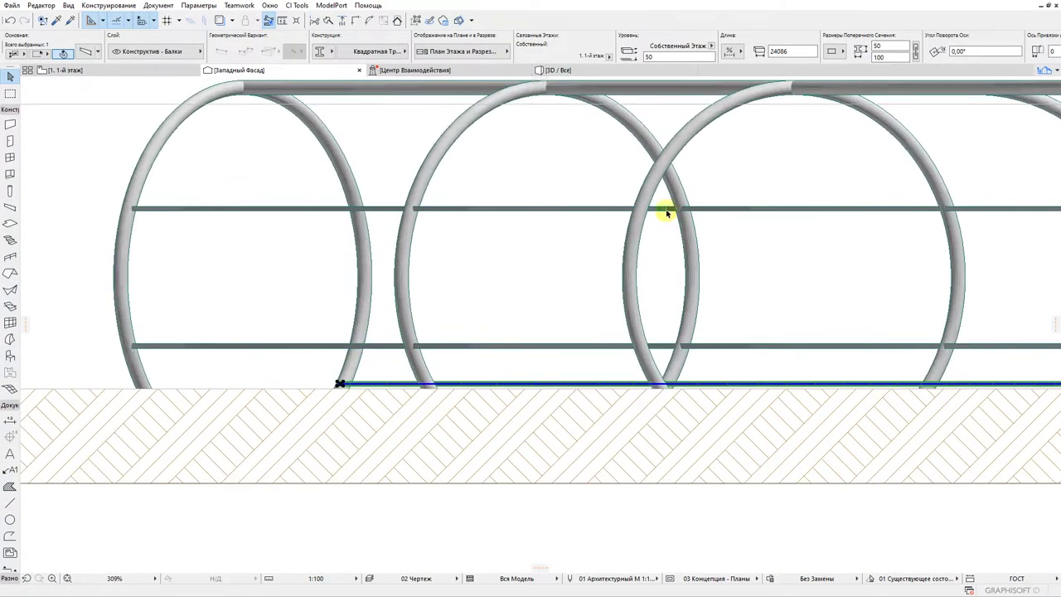
pyautogui.click(668, 213)
pyautogui.scroll(6, 669, 214)
pyautogui.click(661, 206)
pyautogui.click(661, 431)
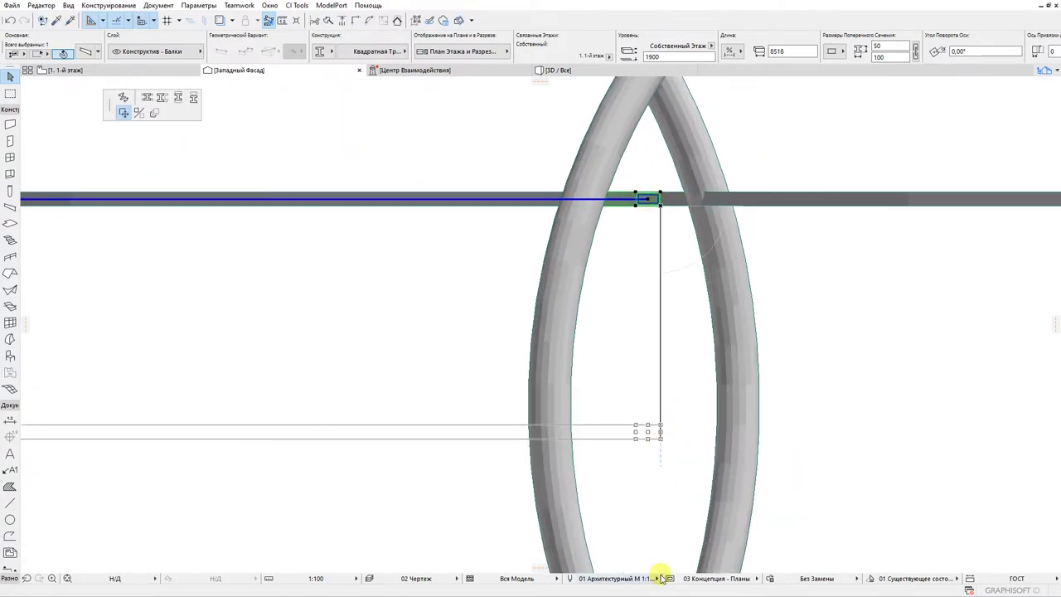
# Draw a triangular outline from the lower rail's outer corner to the ground-level beam's end and back to the rail's top edge
pyautogui.scroll(-5, 672, 516)
pyautogui.scroll(4, 752, 363)
pyautogui.click(825, 357)
pyautogui.press('l')
pyautogui.click(690, 428)
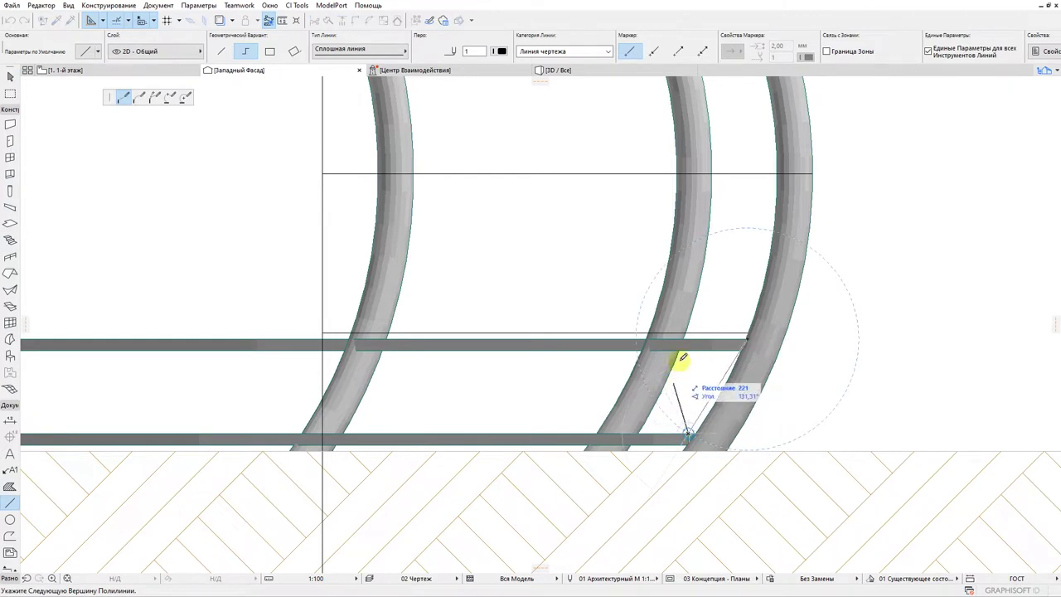
pyautogui.click(637, 341)
pyautogui.press('Escape')
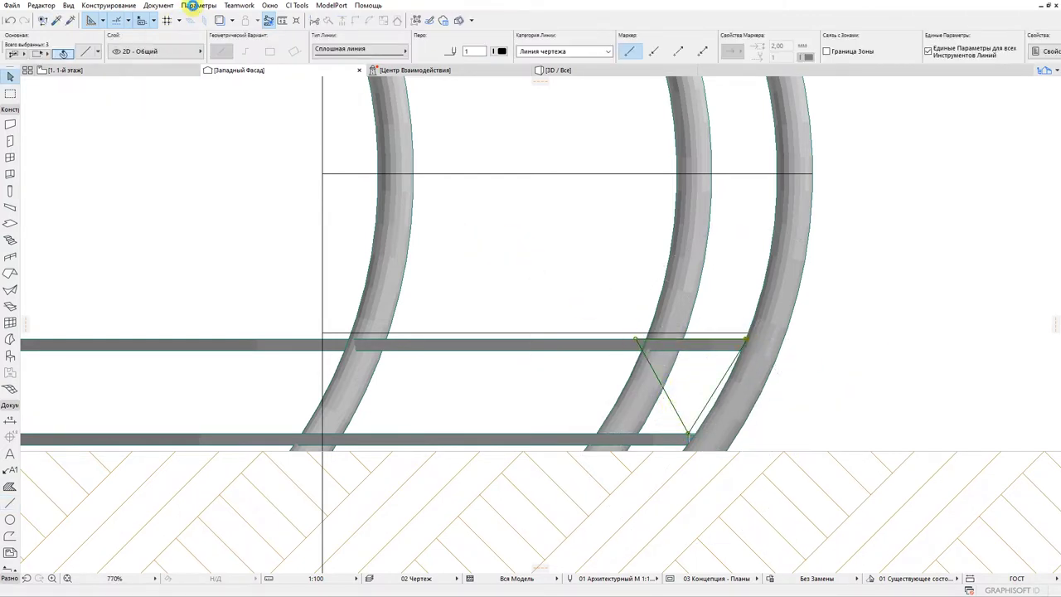
# Create a new complex profile named "опора" and paste the triangular outline into it with its lower vertex at the origin
pyautogui.click(193, 8)
pyautogui.click(208, 131)
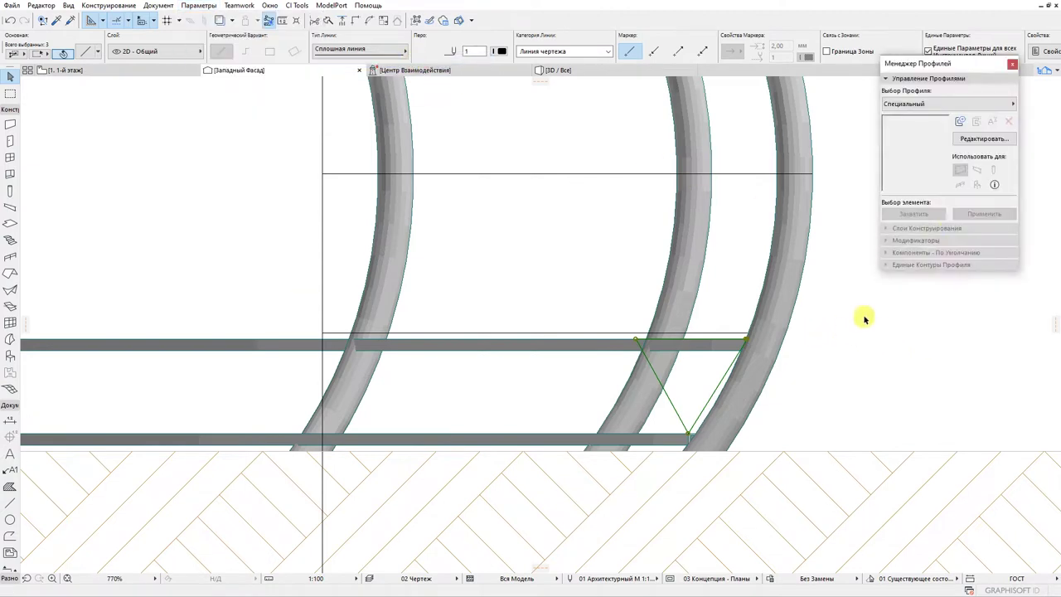
pyautogui.click(967, 134)
pyautogui.click(505, 226)
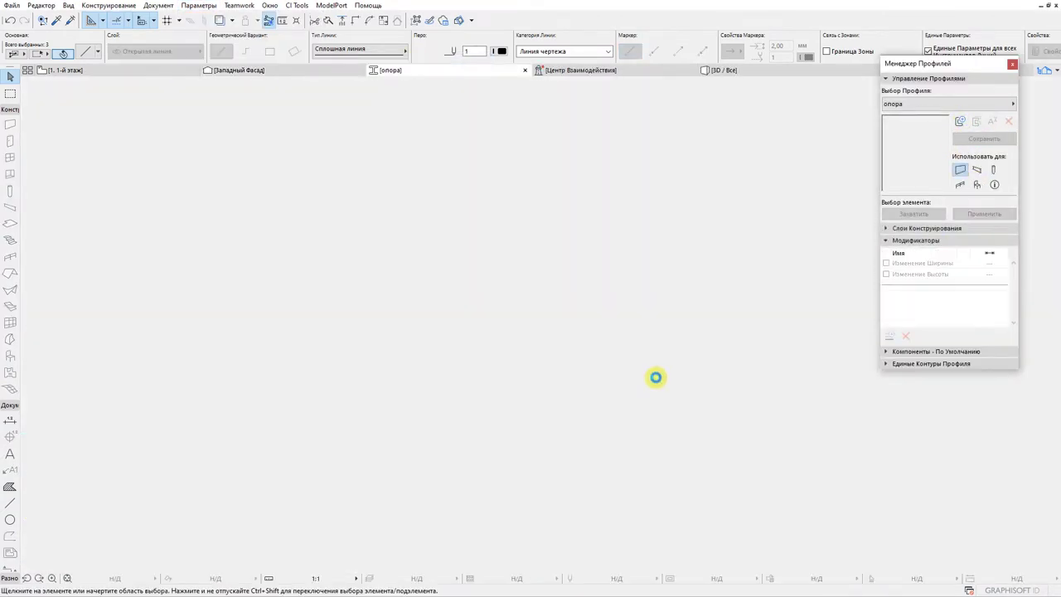
pyautogui.hotkey('ctrl', 'v')
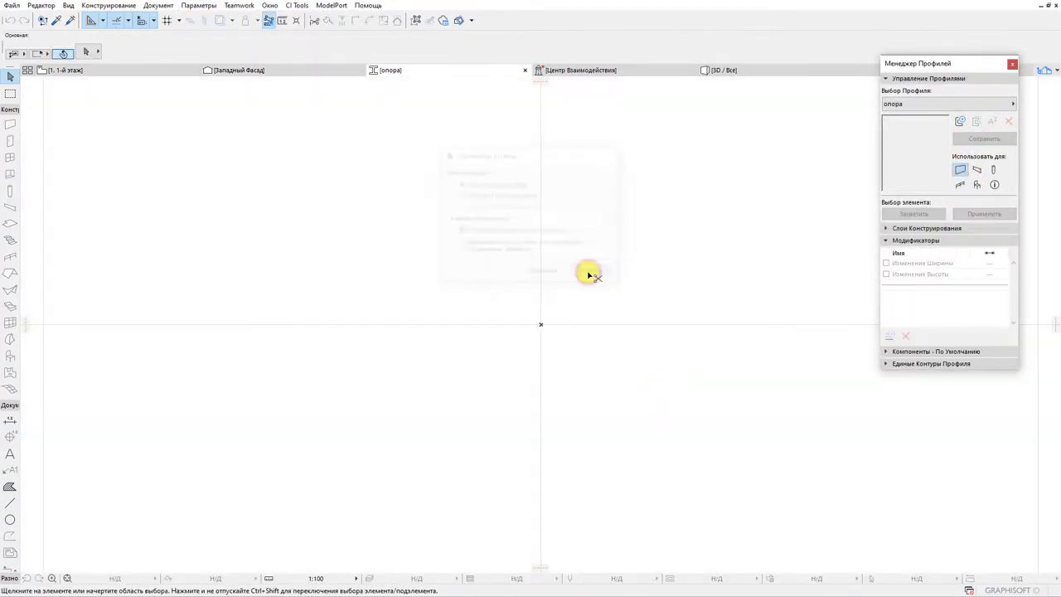
pyautogui.click(588, 272)
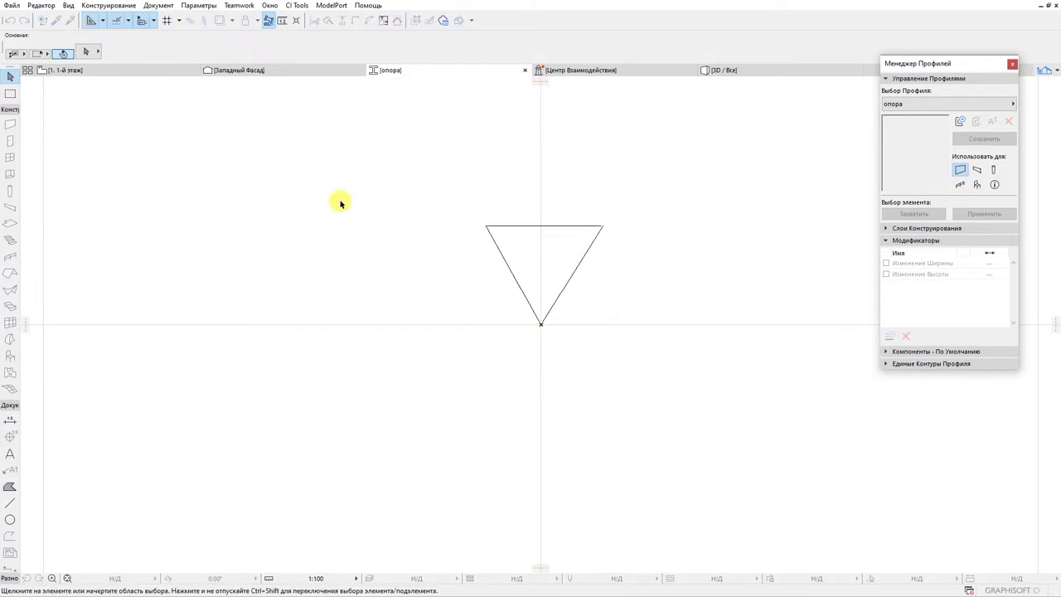
# Redraw the triangular support outline in the west elevation along the centrelines of the rail and the ground-level beam, and copy it
pyautogui.moveTo(516, 267); pyautogui.dragTo(459, 258, button='middle')
pyautogui.click(429, 220)
pyautogui.scroll(1, 478, 283)
pyautogui.click(139, 70)
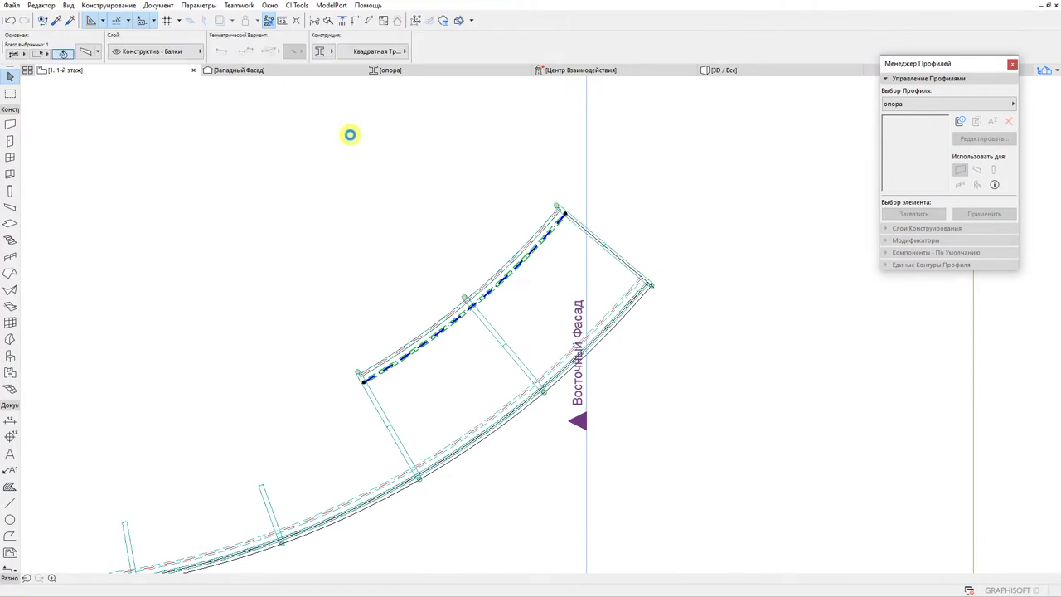
pyautogui.click(278, 72)
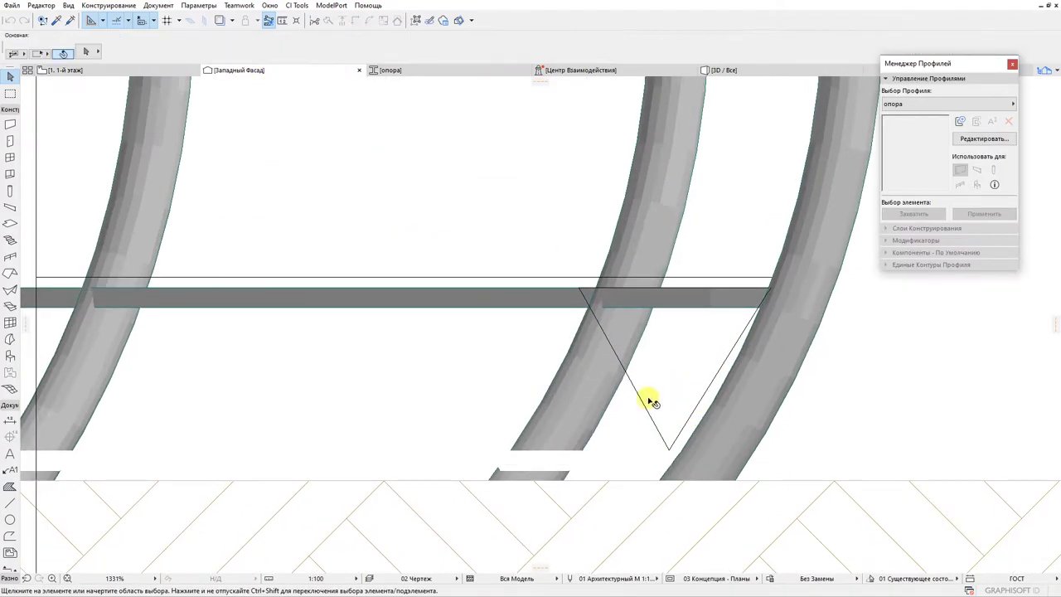
pyautogui.click(695, 457)
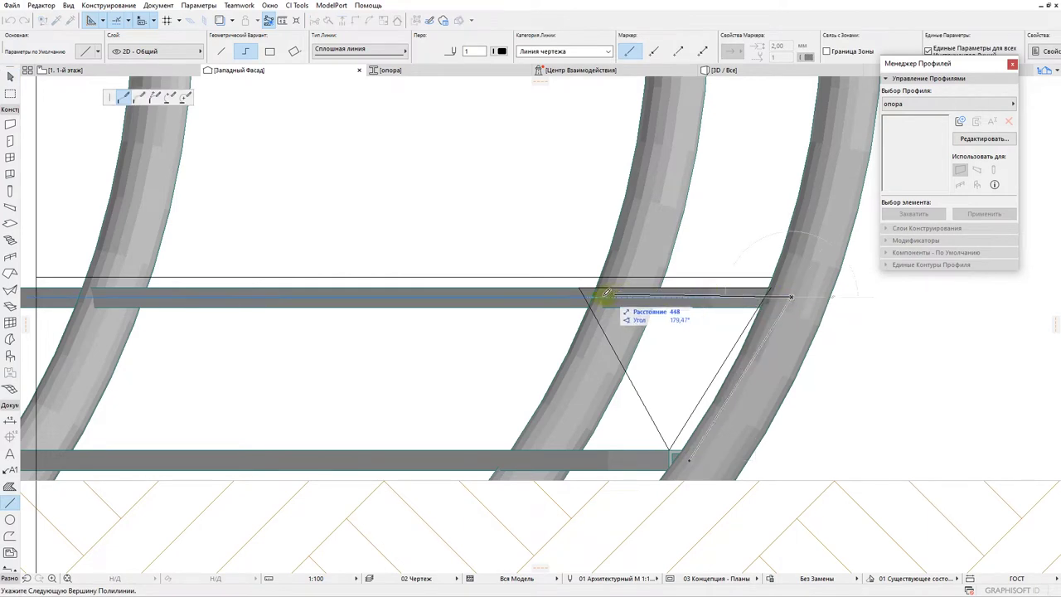
pyautogui.click(692, 458)
pyautogui.press('Escape')
pyautogui.click(658, 405)
# Replace the old triangle in the опора profile with the copied outline, placing its lower vertex at the origin
pyautogui.click(425, 73)
pyautogui.hotkey('ctrl', 'v')
pyautogui.click(589, 272)
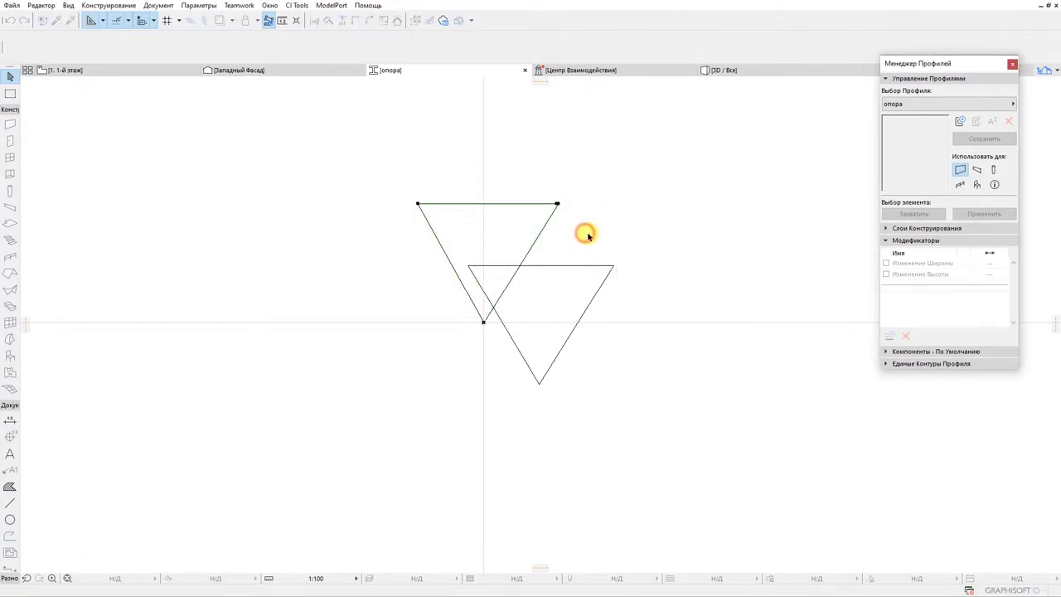
pyautogui.click(615, 268)
pyautogui.moveTo(443, 237)
pyautogui.mouseDown()
pyautogui.moveTo(585, 346)
pyautogui.moveTo(643, 412)
pyautogui.mouseUp()
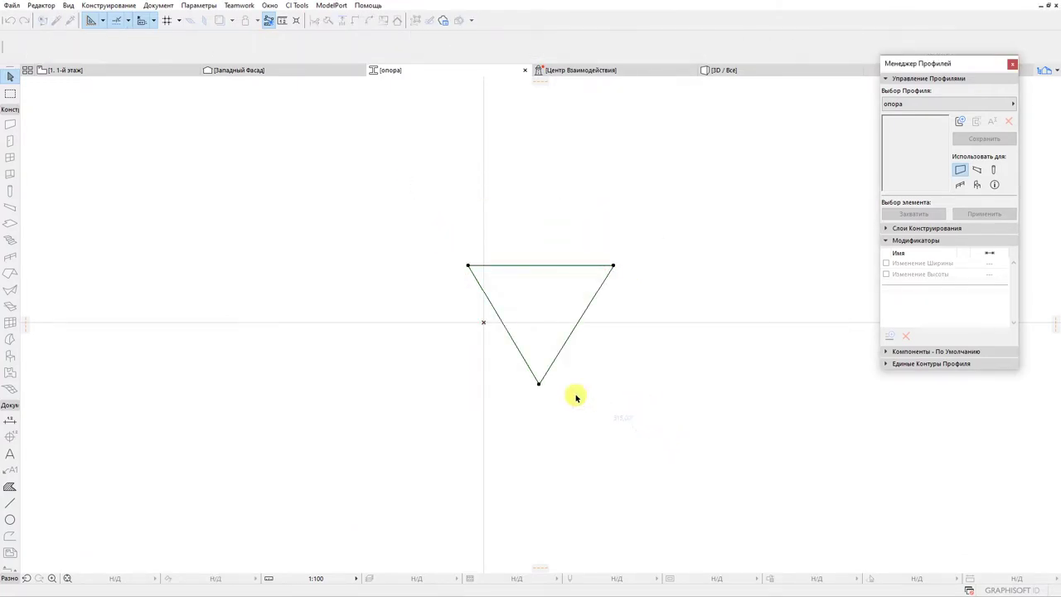
pyautogui.click(492, 323)
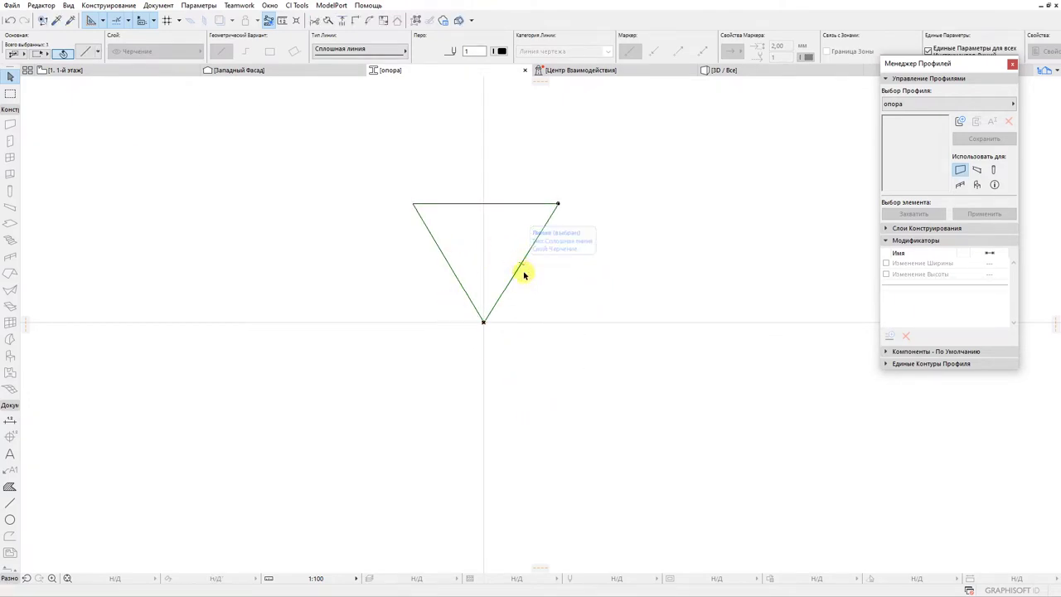
# Add parallel copies of the triangle's right slanted edge at equal distances on both sides of it
pyautogui.click(518, 267)
pyautogui.scroll(3, 489, 326)
pyautogui.click(475, 322)
pyautogui.moveTo(503, 312); pyautogui.dragTo(572, 343, button='middle')
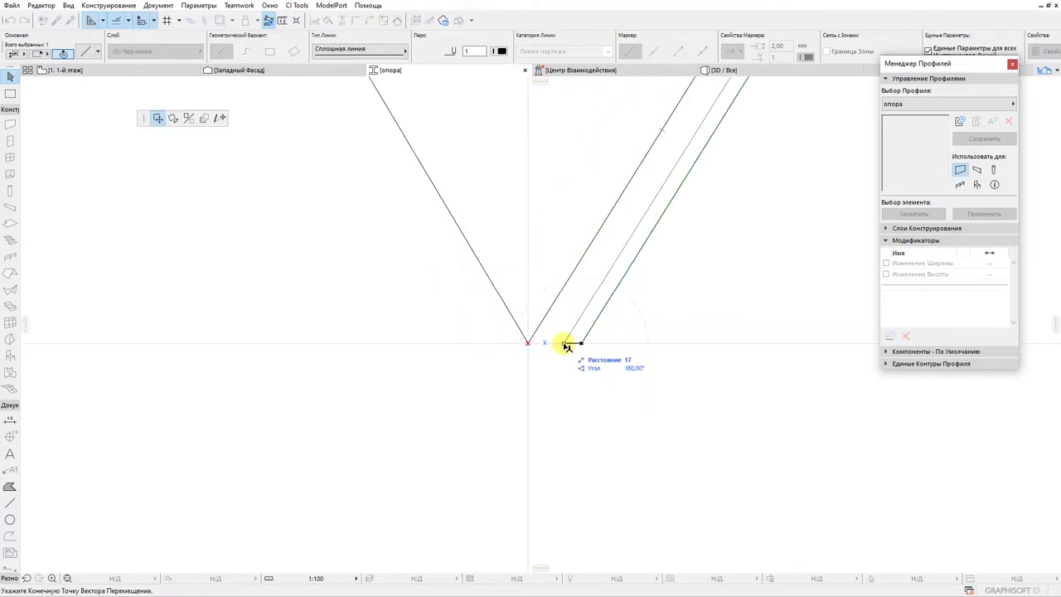
pyautogui.click(529, 343)
pyautogui.click(529, 344)
pyautogui.click(497, 344)
# Copy the horizontal edge 50 mm upward, extend it to the outer slanted line and close that corner with a vertical line
pyautogui.scroll(-5, 505, 369)
pyautogui.scroll(4, 600, 264)
pyautogui.click(556, 264)
pyautogui.write('50')
pyautogui.press('Return')
pyautogui.moveTo(547, 243); pyautogui.dragTo(472, 238, button='middle')
pyautogui.click(547, 221)
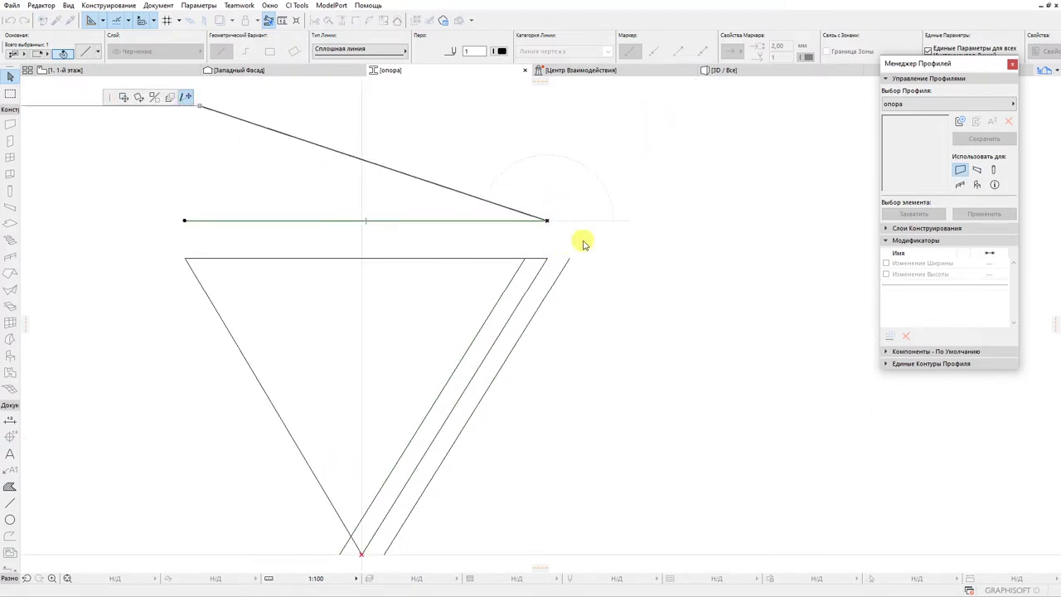
pyautogui.click(570, 221)
pyautogui.click(570, 258)
pyautogui.doubleClick(569, 221)
# Trim the lower horizontal line back to the inner slanted line and delete the triangle's left slanted edge
pyautogui.scroll(3, 572, 217)
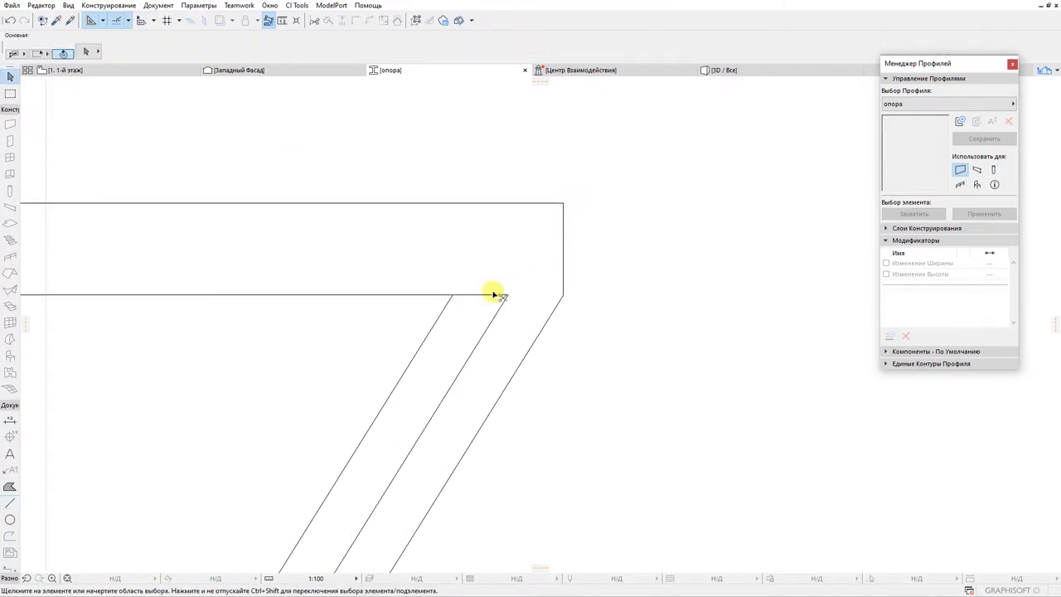
pyautogui.scroll(-5, 502, 296)
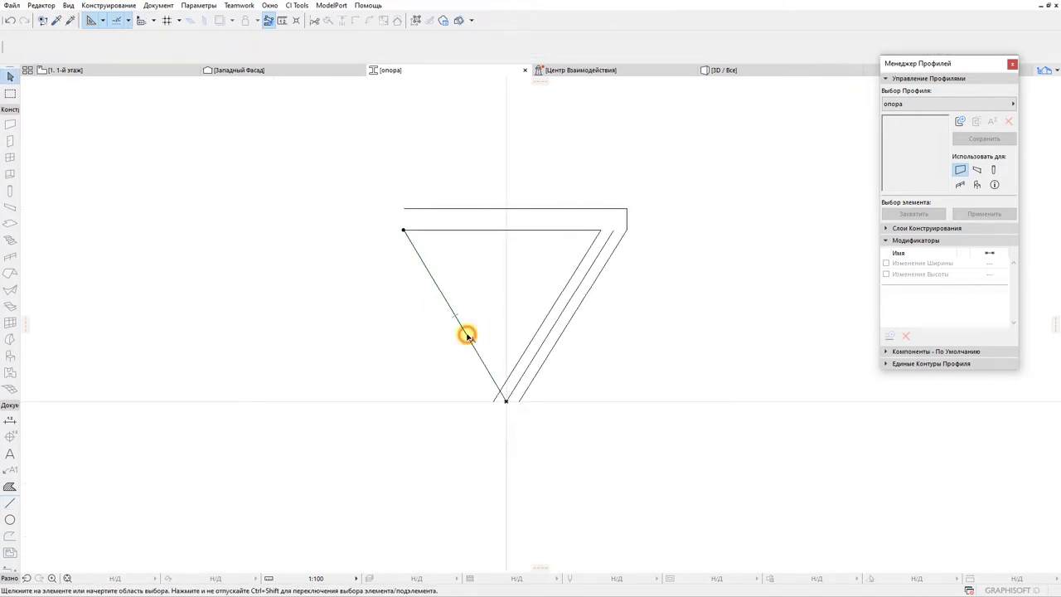
pyautogui.press('Escape')
pyautogui.click(429, 271)
pyautogui.press('Escape')
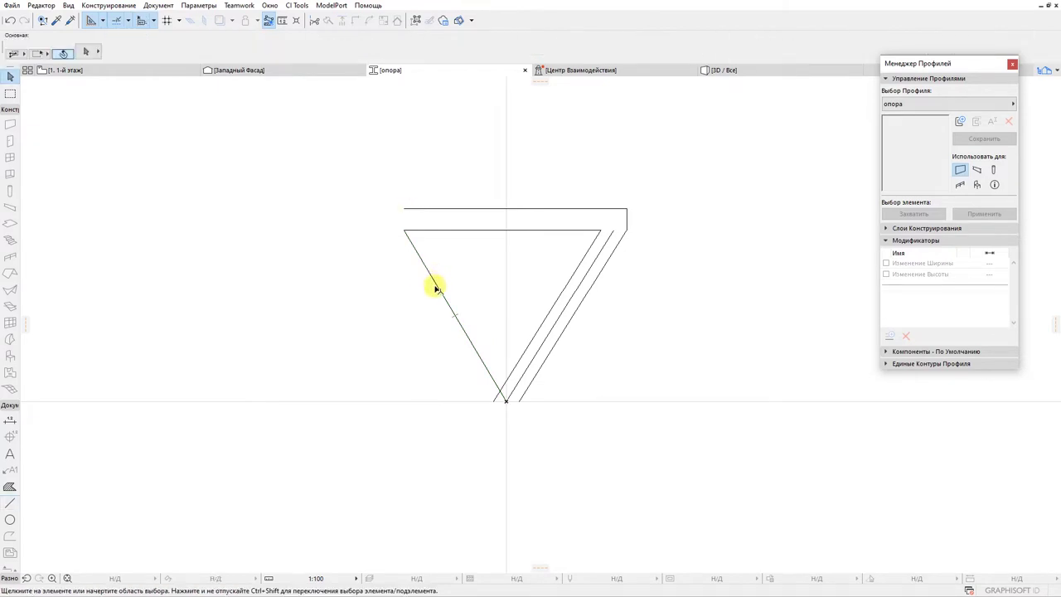
pyautogui.click(443, 281)
pyautogui.press('Delete')
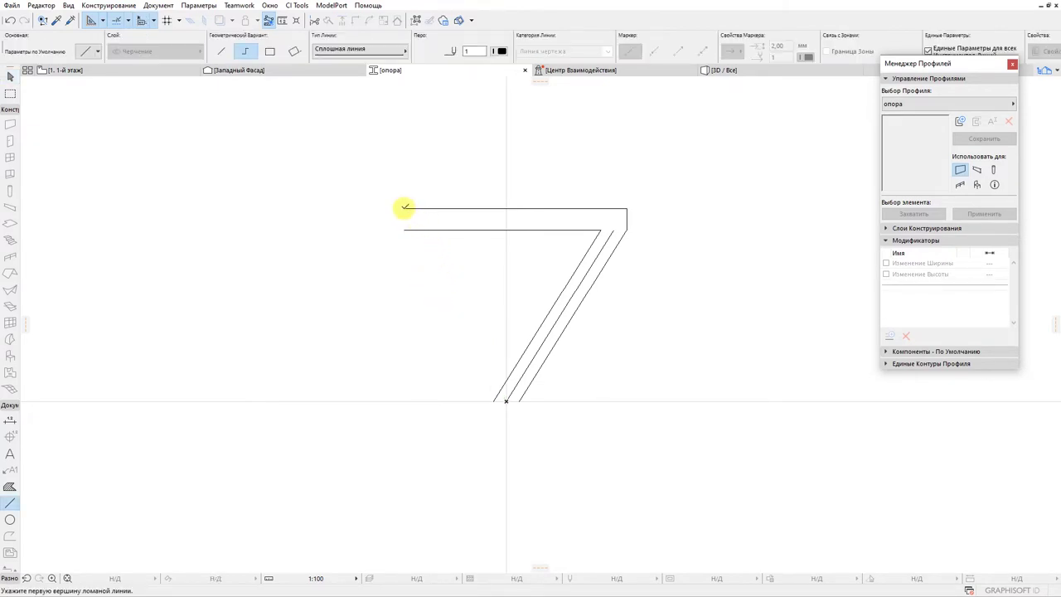
# Delete the middle slanted line and close the open ends of the outline with straight lines
pyautogui.press('Escape')
pyautogui.click(536, 349)
pyautogui.press('Delete')
pyautogui.press('w')
pyautogui.click(519, 402)
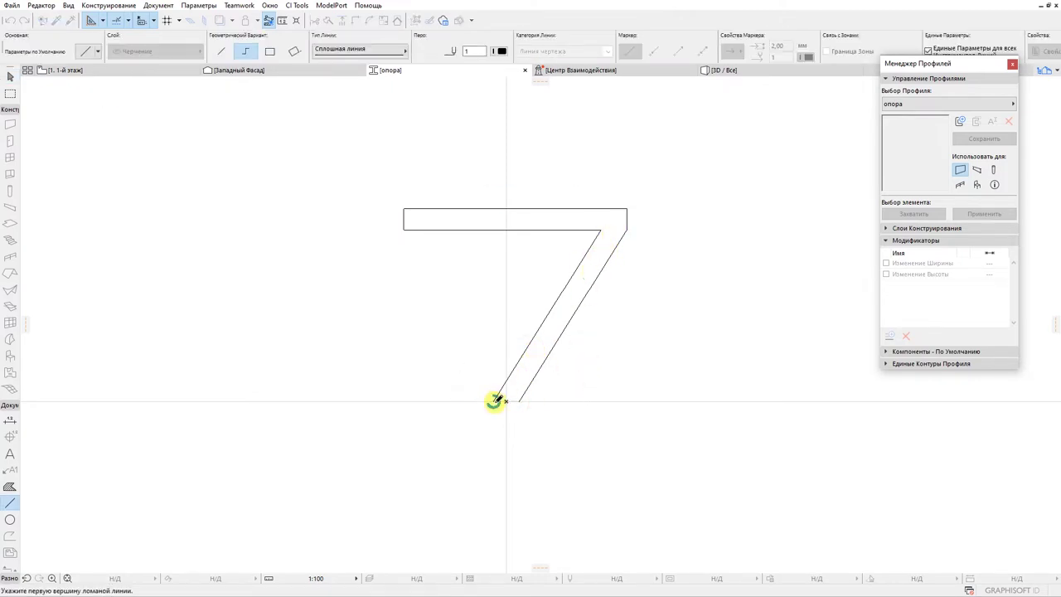
pyautogui.doubleClick(496, 401)
# Fill the closed outline with the building material СБ-03 Железо and save the опора profile
pyautogui.click(10, 487)
pyautogui.press('Escape')
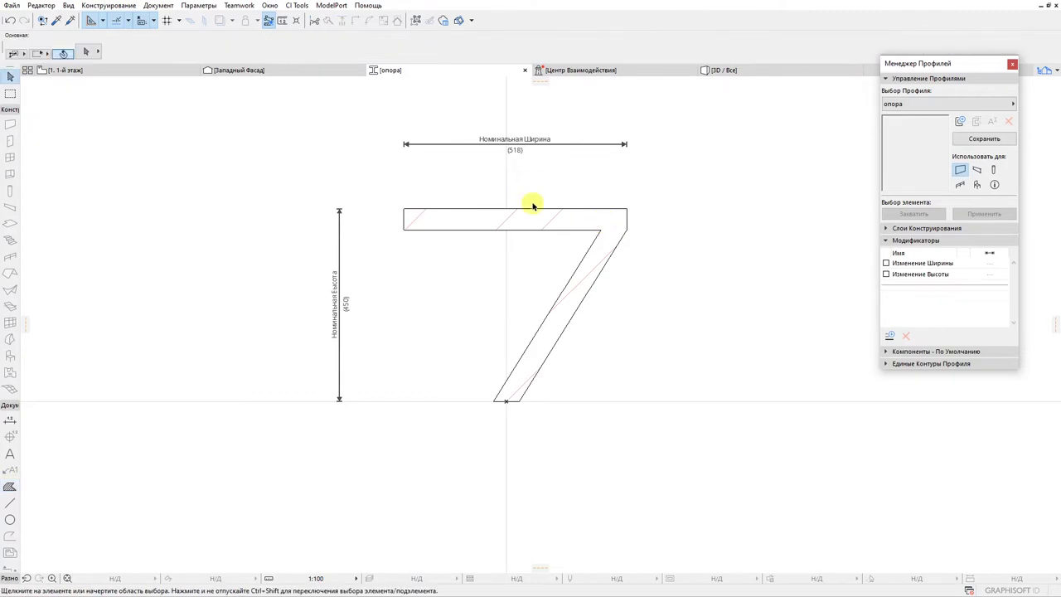
pyautogui.click(627, 205)
pyautogui.click(401, 50)
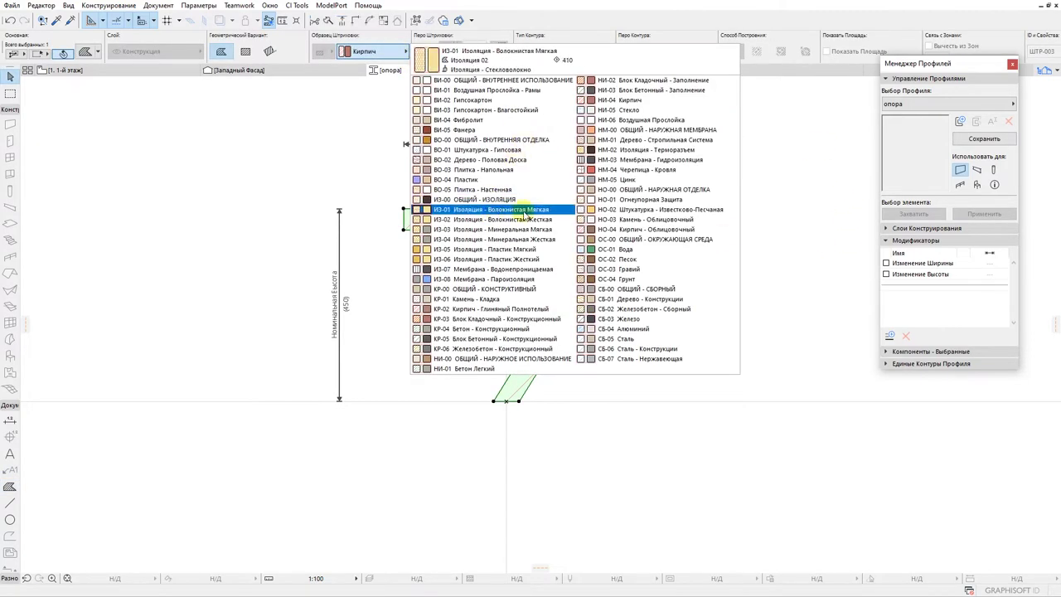
pyautogui.click(664, 319)
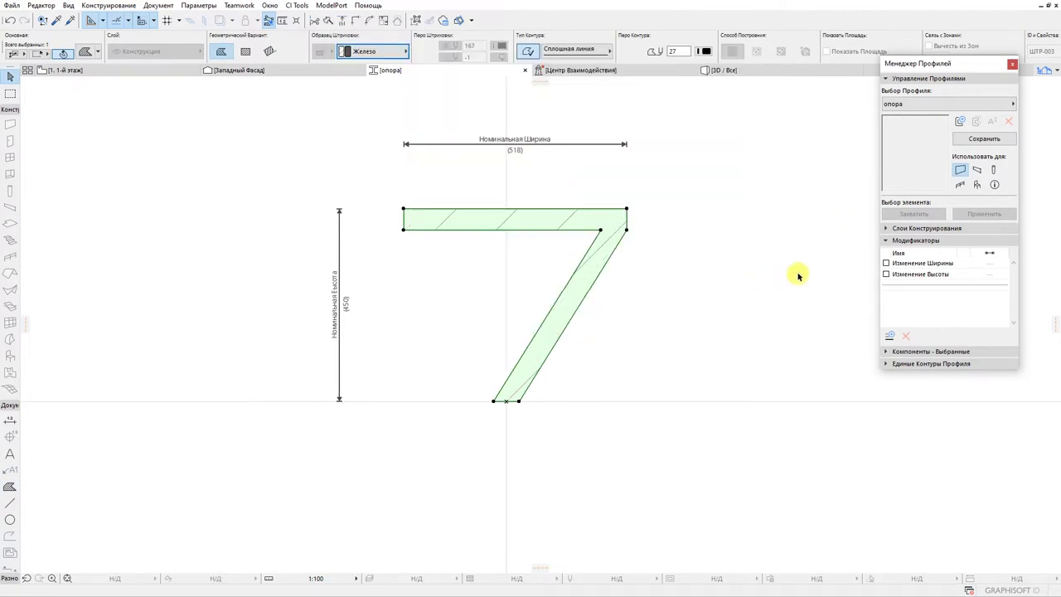
pyautogui.click(986, 140)
# On the first-floor plan, create an arc parallel to the outer arc along the inner beam's axis and extend its end slightly past the post axis
pyautogui.click(88, 69)
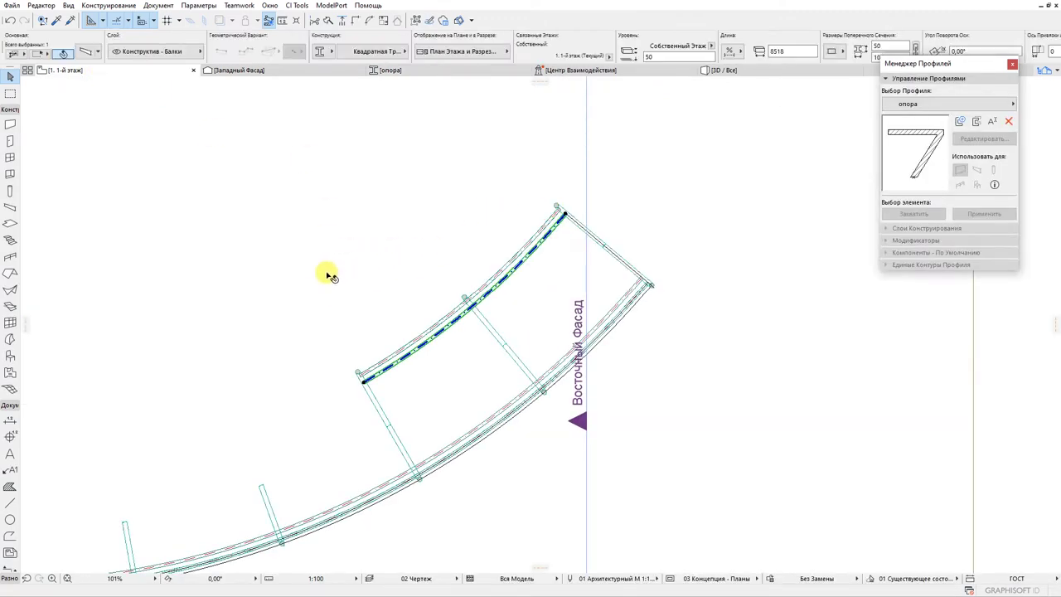
pyautogui.scroll(-3, 323, 272)
pyautogui.moveTo(263, 333); pyautogui.dragTo(450, 260, button='middle')
pyautogui.scroll(12, 349, 355)
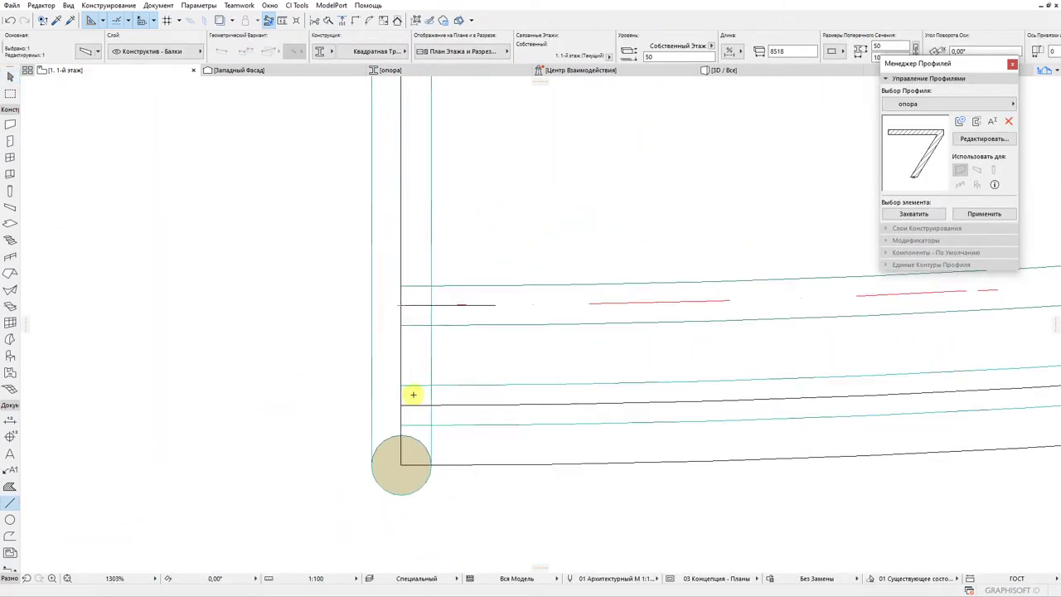
pyautogui.moveTo(418, 380); pyautogui.dragTo(373, 371, button='middle')
pyautogui.press('Escape')
pyautogui.click(395, 398)
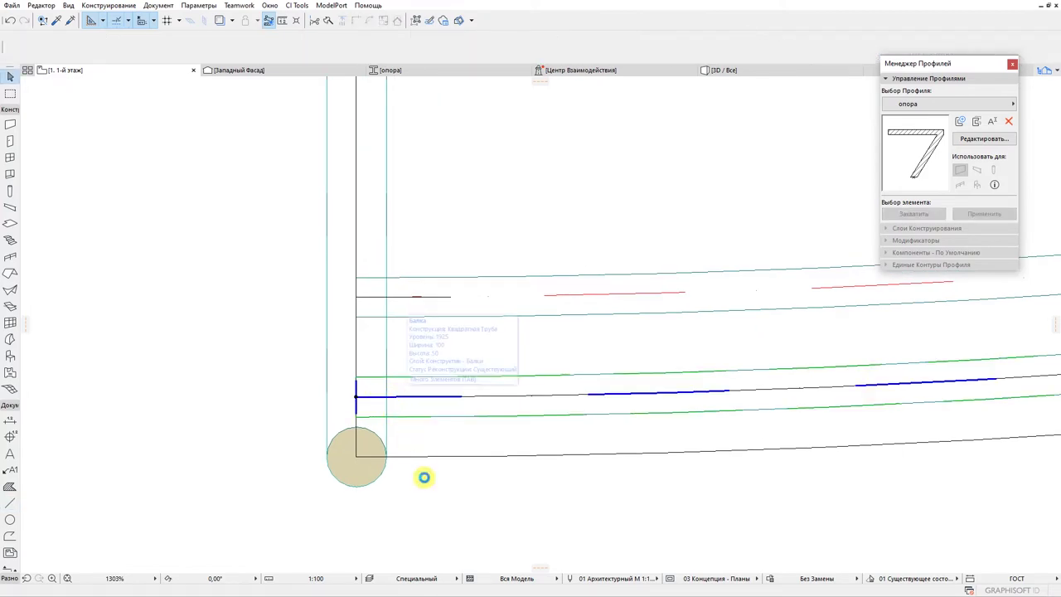
pyautogui.click(422, 456)
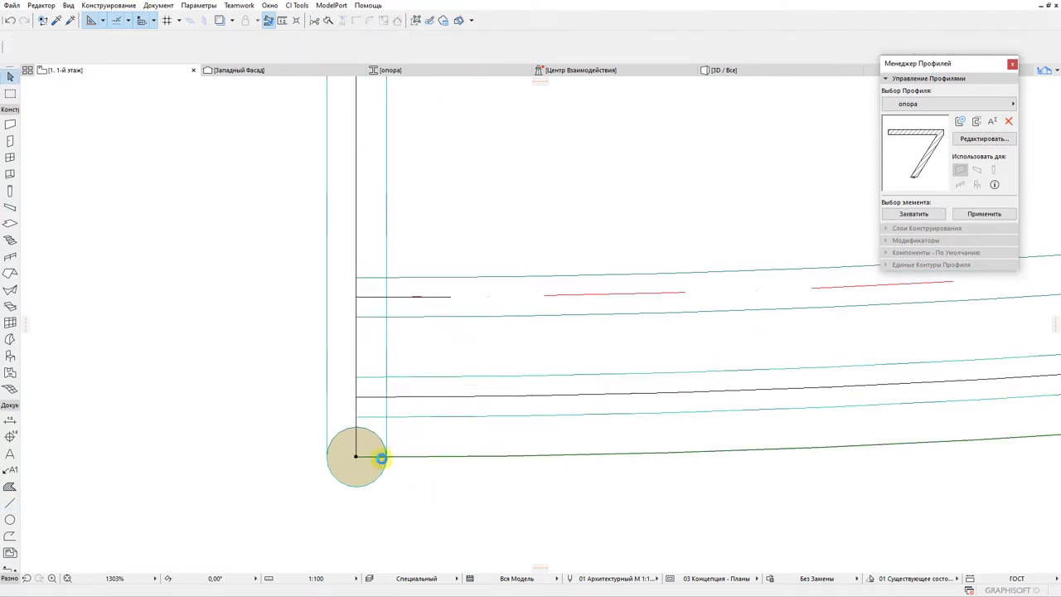
pyautogui.click(184, 114)
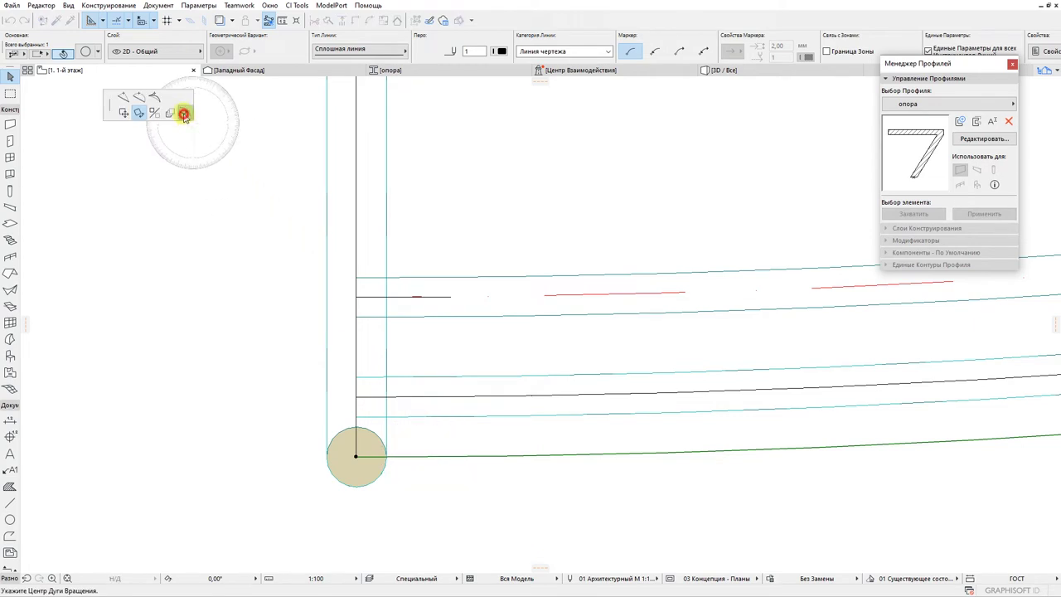
pyautogui.click(359, 295)
pyautogui.click(355, 297)
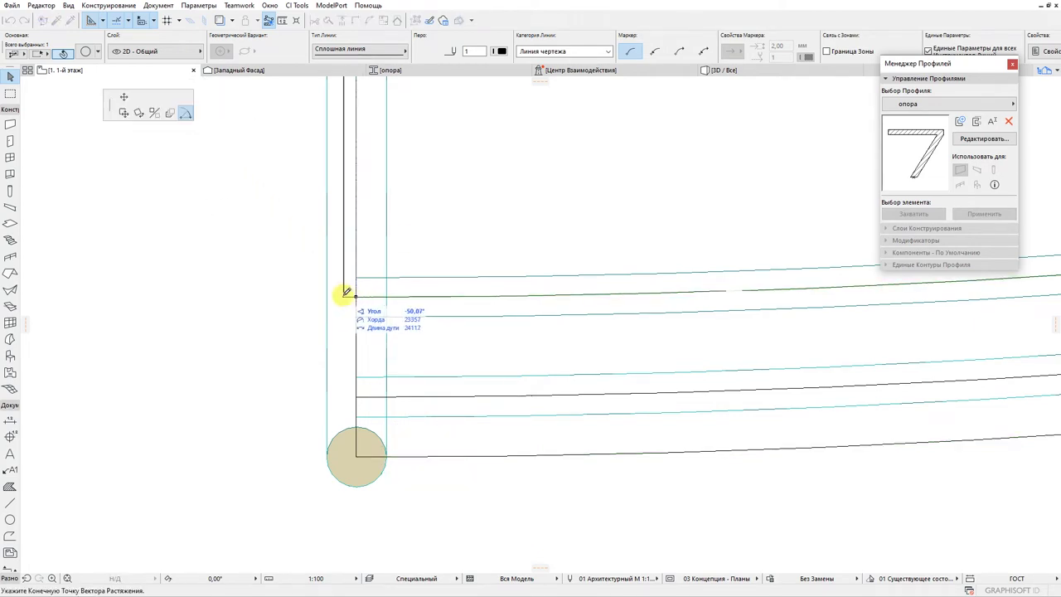
pyautogui.click(335, 296)
# Try to shift the guide polyline's corner from the post axis to the end of the extended arc
pyautogui.moveTo(344, 267); pyautogui.dragTo(367, 282, button='middle')
pyautogui.click(380, 241)
pyautogui.click(380, 311)
pyautogui.scroll(3, 371, 309)
pyautogui.scroll(-3, 363, 308)
pyautogui.scroll(5, 323, 280)
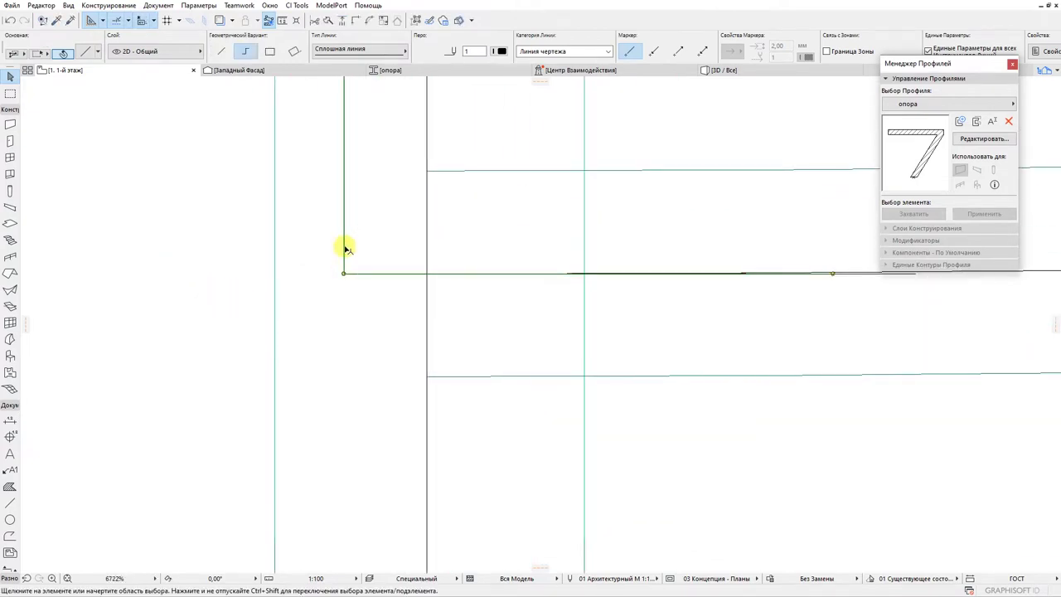
pyautogui.press('Escape')
pyautogui.scroll(-15, 346, 249)
# Draw a short curved wall with the опора profile on the inner beam's axis at the first post, using the arc's centre
pyautogui.click(221, 162)
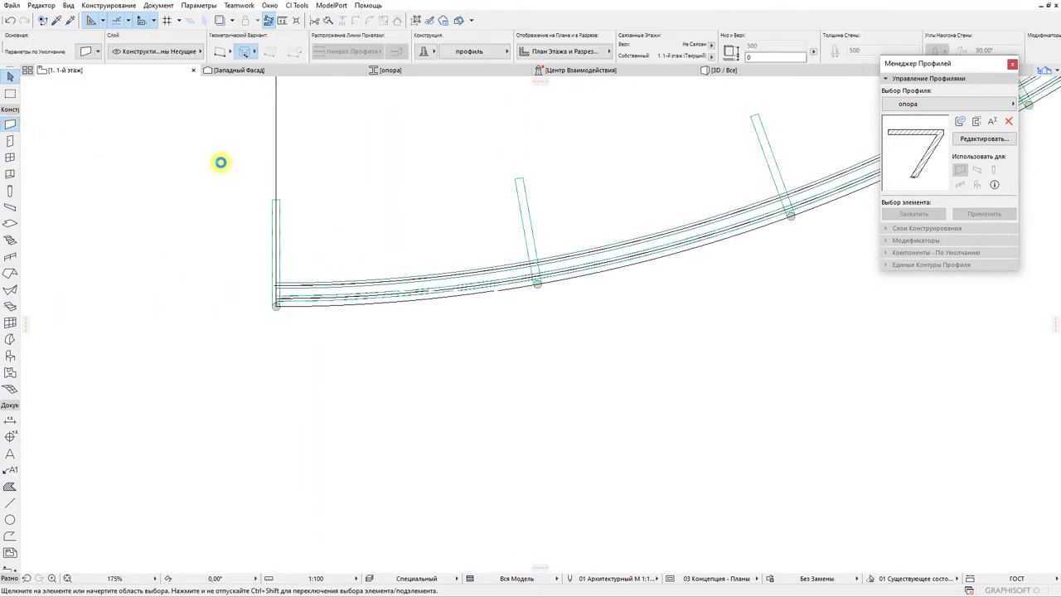
pyautogui.click(480, 51)
pyautogui.click(544, 140)
pyautogui.scroll(-5, 308, 182)
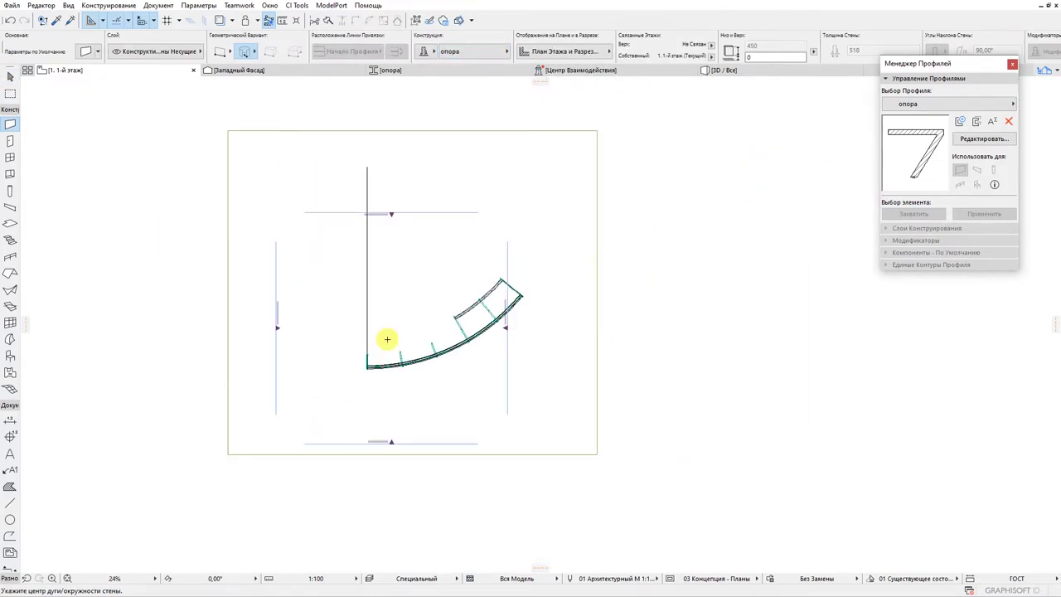
pyautogui.click(367, 204)
pyautogui.scroll(10, 327, 374)
pyautogui.click(327, 386)
pyautogui.click(334, 388)
pyautogui.moveTo(346, 371); pyautogui.dragTo(324, 352, button='middle')
pyautogui.press('Escape')
# Multiply the support by rotation about the arc's centre through 50°, distributing copies along the curved beam to the last post
pyautogui.click(298, 328)
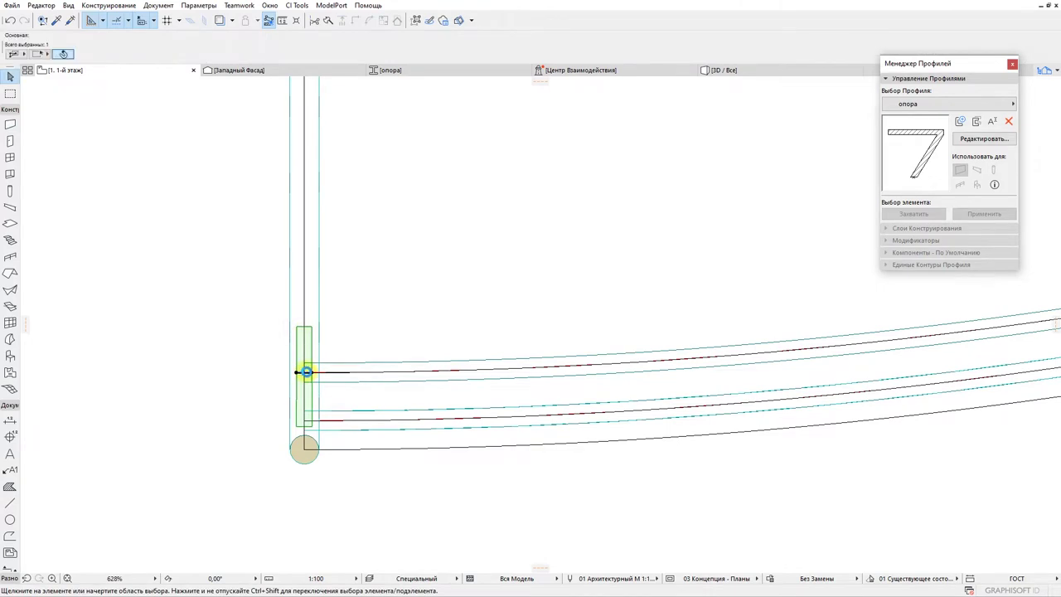
pyautogui.click(306, 372)
pyautogui.click(300, 374)
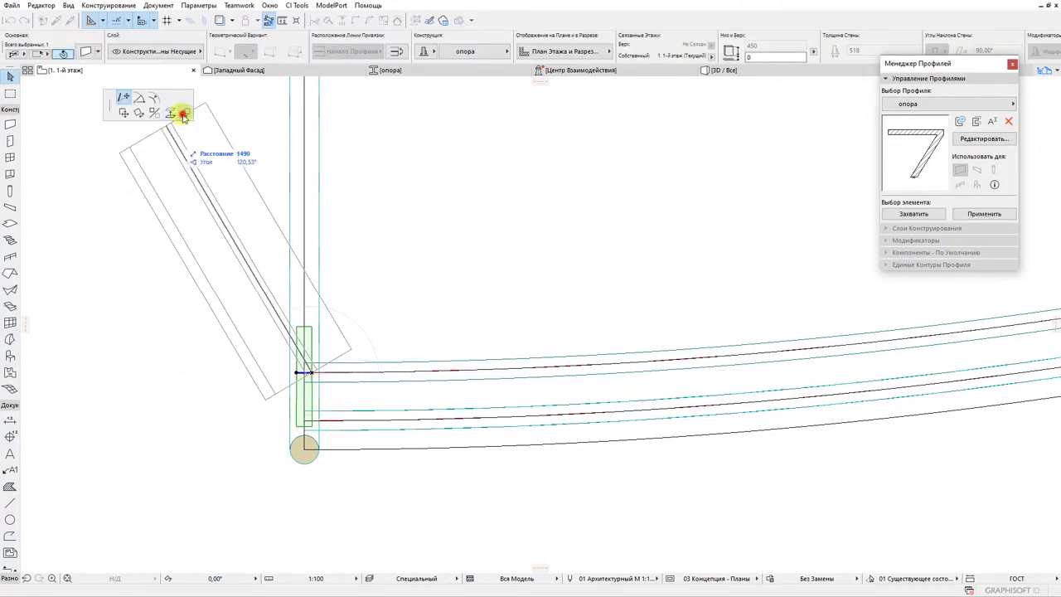
pyautogui.click(184, 114)
pyautogui.click(608, 351)
pyautogui.scroll(-6, 473, 225)
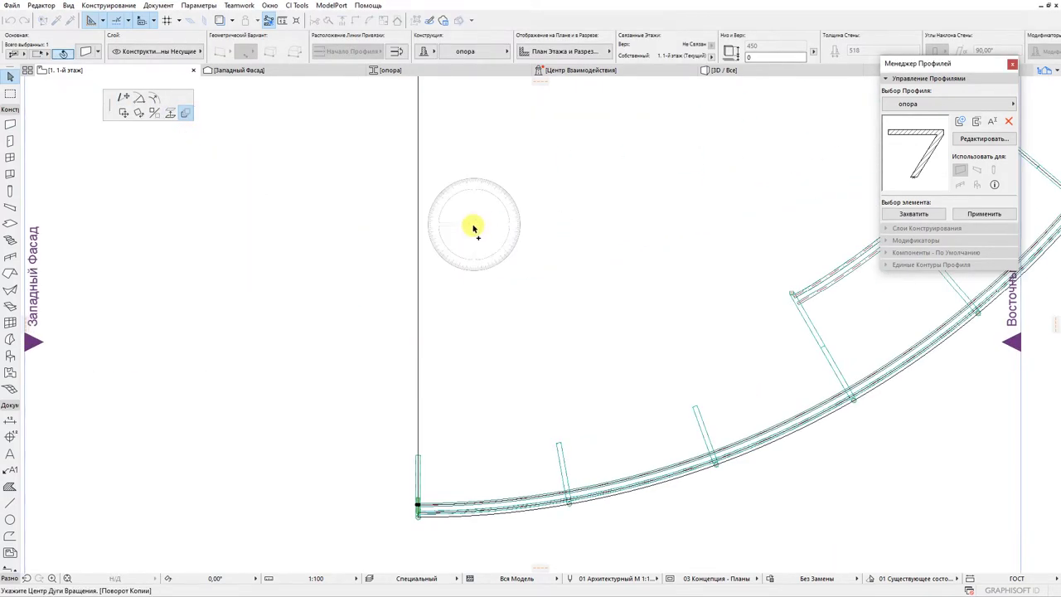
pyautogui.scroll(6, 458, 510)
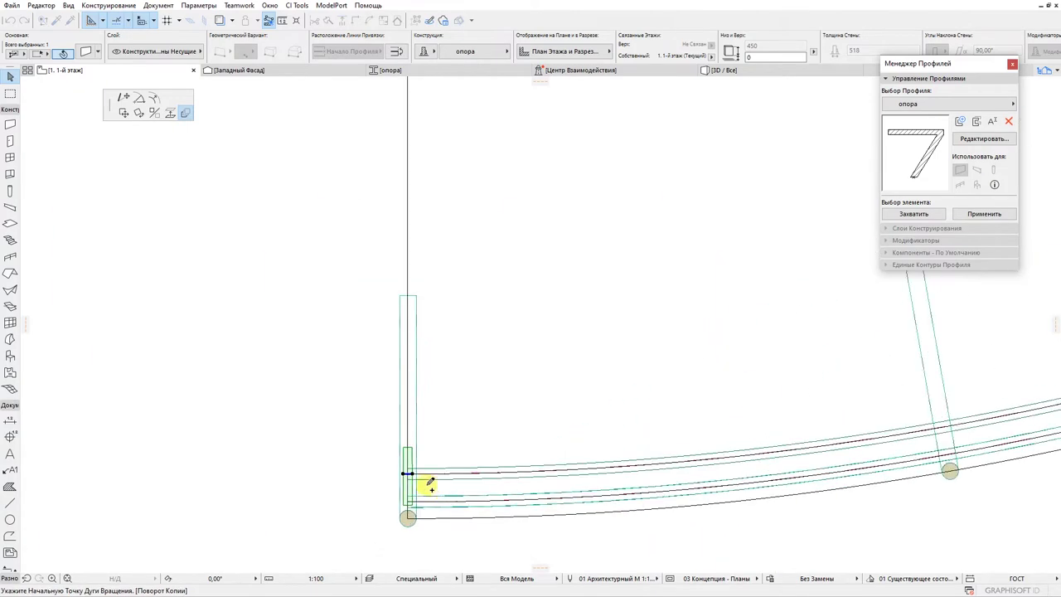
pyautogui.scroll(-5, 630, 468)
pyautogui.moveTo(630, 467); pyautogui.dragTo(379, 314, button='middle')
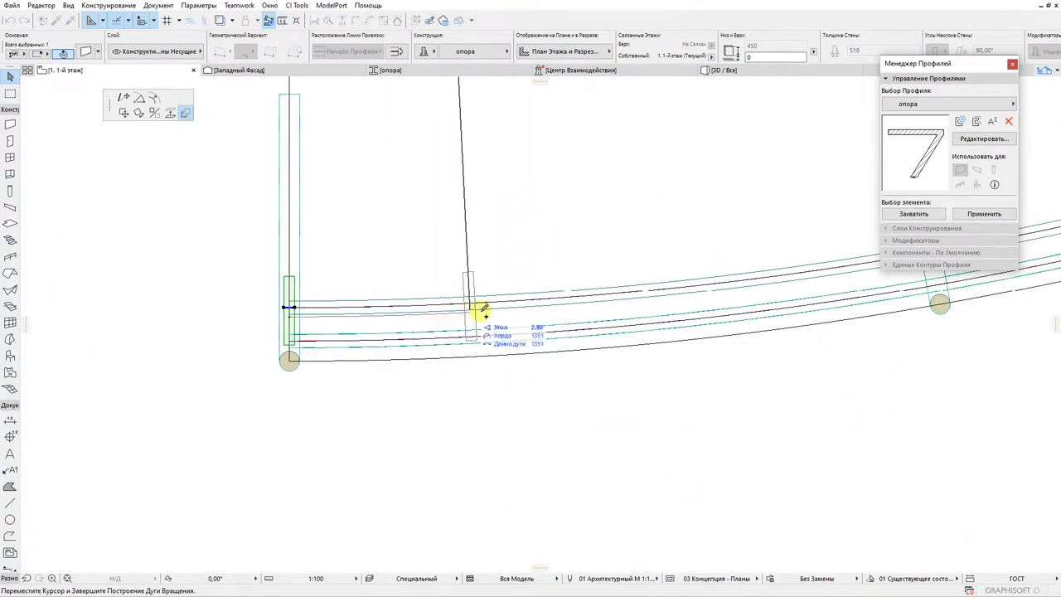
pyautogui.scroll(-2, 575, 294)
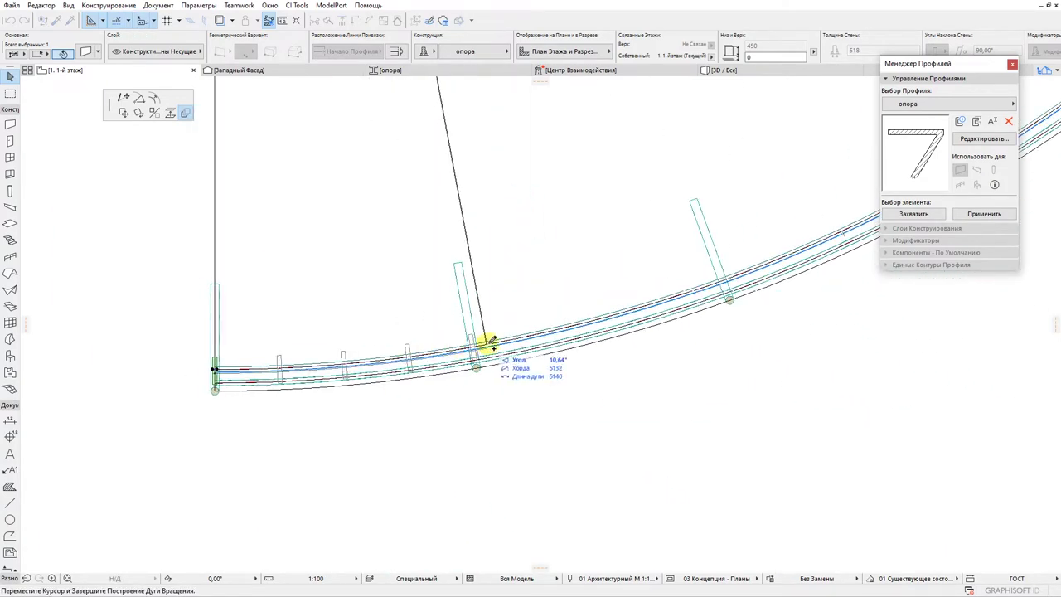
pyautogui.scroll(-3, 810, 223)
pyautogui.moveTo(725, 254); pyautogui.dragTo(293, 387, button='middle')
pyautogui.scroll(5, 603, 193)
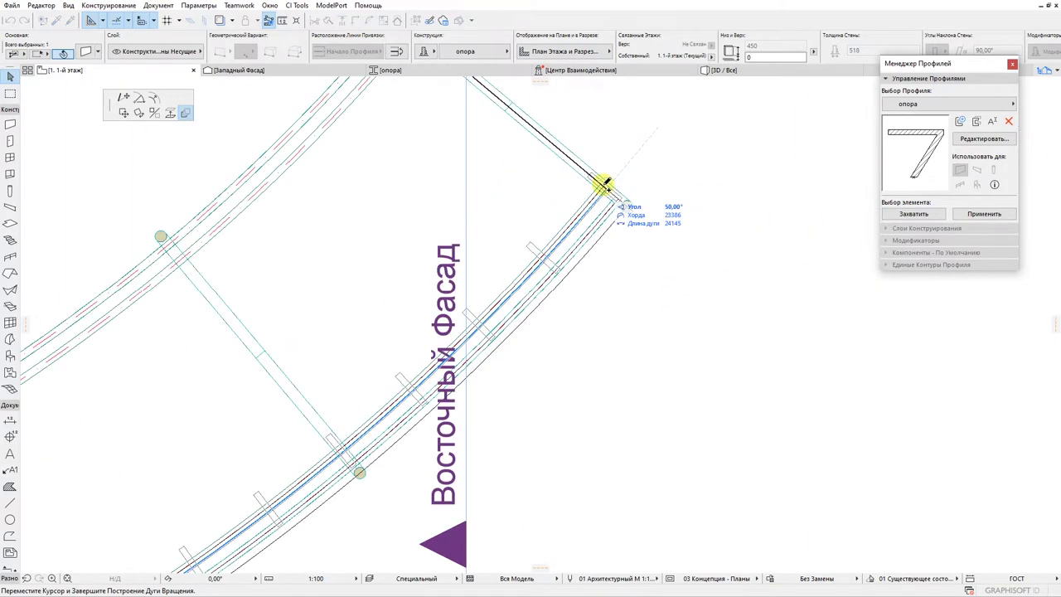
pyautogui.click(603, 186)
# Examine the placement of the support copies along the curved beams relative to the posts
pyautogui.scroll(-3, 551, 234)
pyautogui.moveTo(466, 248); pyautogui.dragTo(533, 285, button='middle')
pyautogui.moveTo(394, 222); pyautogui.dragTo(488, 276, button='middle')
pyautogui.scroll(7, 690, 370)
pyautogui.scroll(-4, 550, 326)
pyautogui.scroll(-4, 514, 342)
pyautogui.moveTo(404, 289); pyautogui.dragTo(487, 336, button='middle')
pyautogui.scroll(-4, 487, 336)
pyautogui.press('Escape')
# Draw a guide line from the arc's centre to the outer end of the support at the fourth post
pyautogui.moveTo(337, 270); pyautogui.dragTo(355, 361, button='middle')
pyautogui.press('l')
pyautogui.click(285, 161)
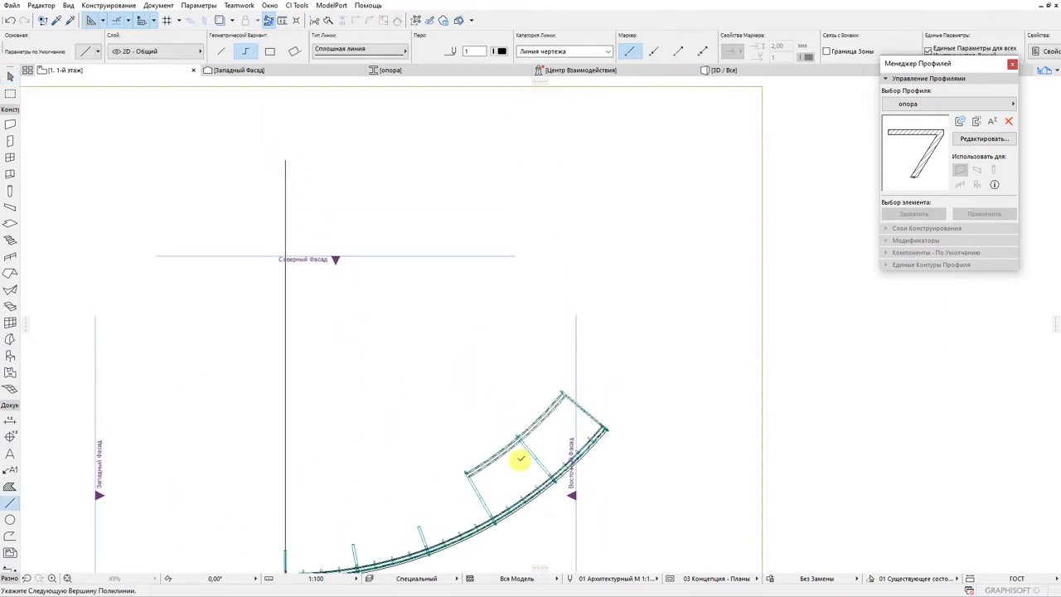
pyautogui.scroll(5, 497, 507)
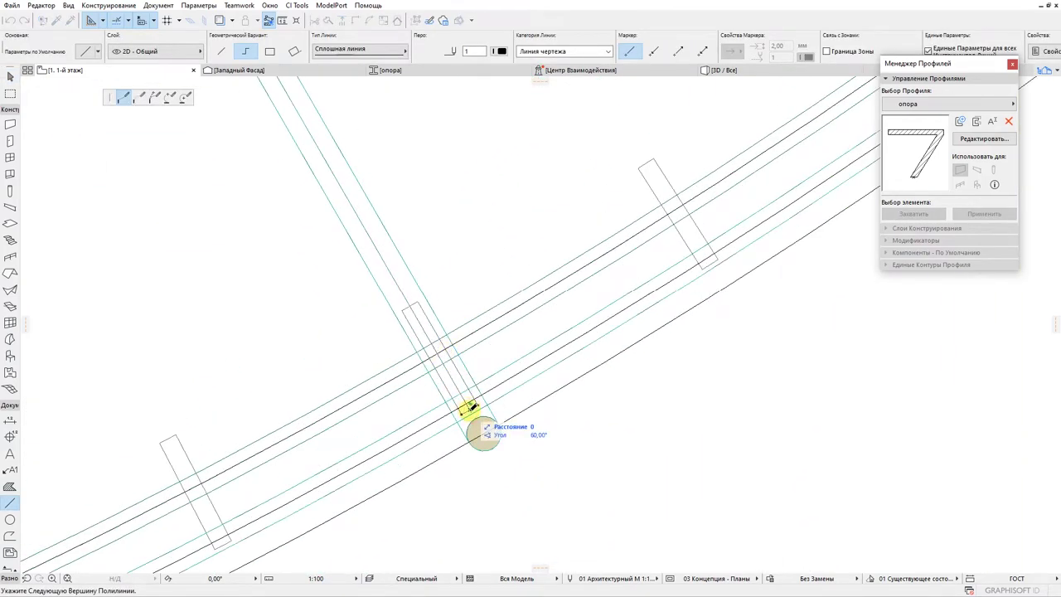
pyautogui.doubleClick(471, 411)
pyautogui.scroll(-8, 412, 354)
pyautogui.moveTo(395, 345); pyautogui.dragTo(457, 477, button='middle')
pyautogui.press('Escape')
# Copy the support at the fourth post to the start of the short inner curved beam, aligned with the radial guide line
pyautogui.scroll(-2, 356, 189)
pyautogui.scroll(8, 419, 307)
pyautogui.click(445, 320)
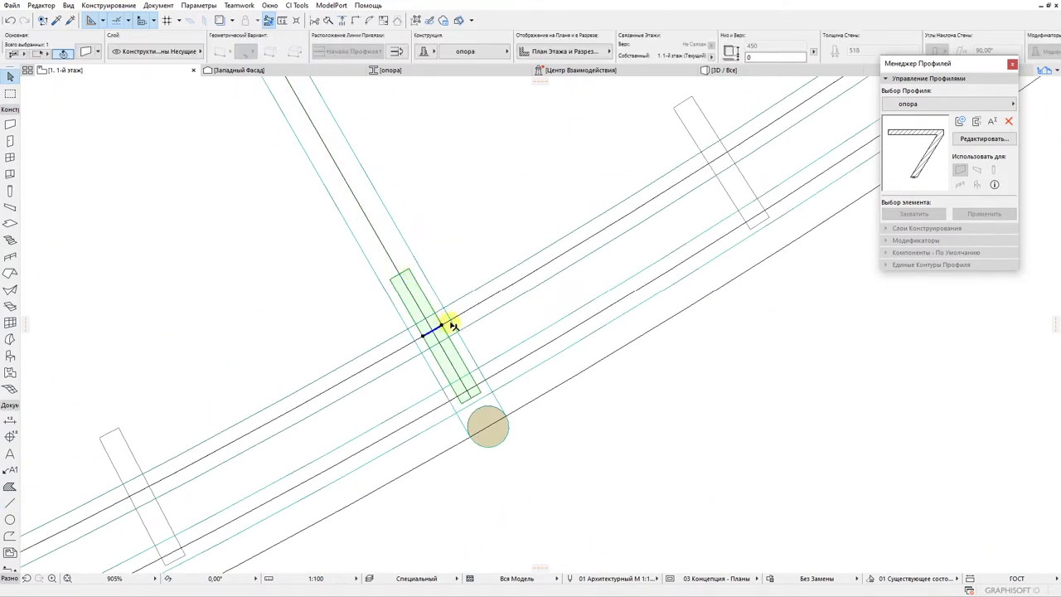
pyautogui.scroll(-3, 444, 326)
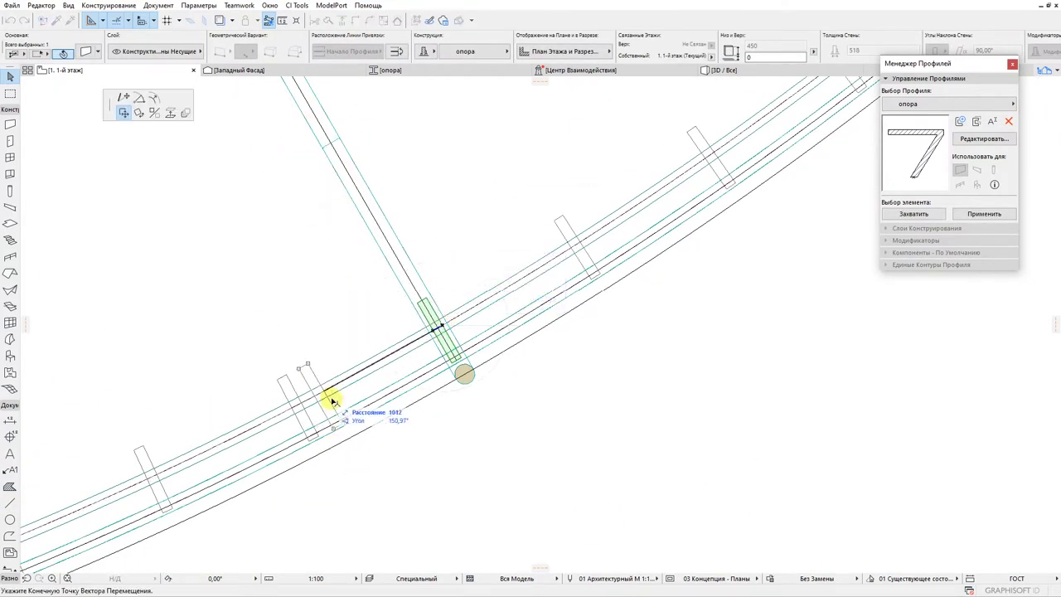
pyautogui.scroll(-3, 425, 203)
pyautogui.moveTo(428, 204); pyautogui.dragTo(477, 362, button='middle')
pyautogui.scroll(2, 380, 253)
pyautogui.scroll(5, 382, 252)
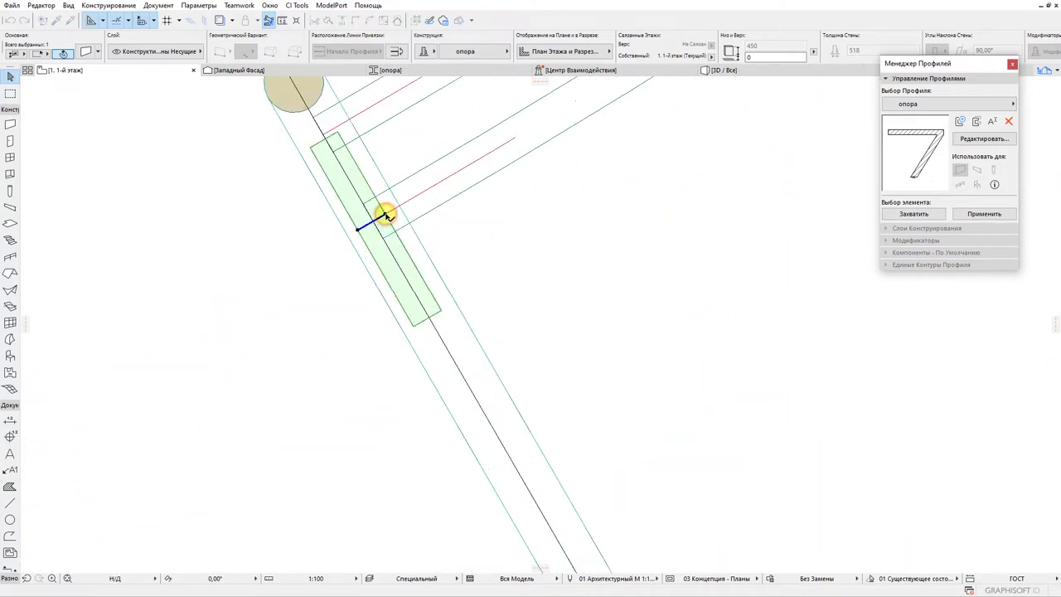
pyautogui.scroll(-5, 367, 230)
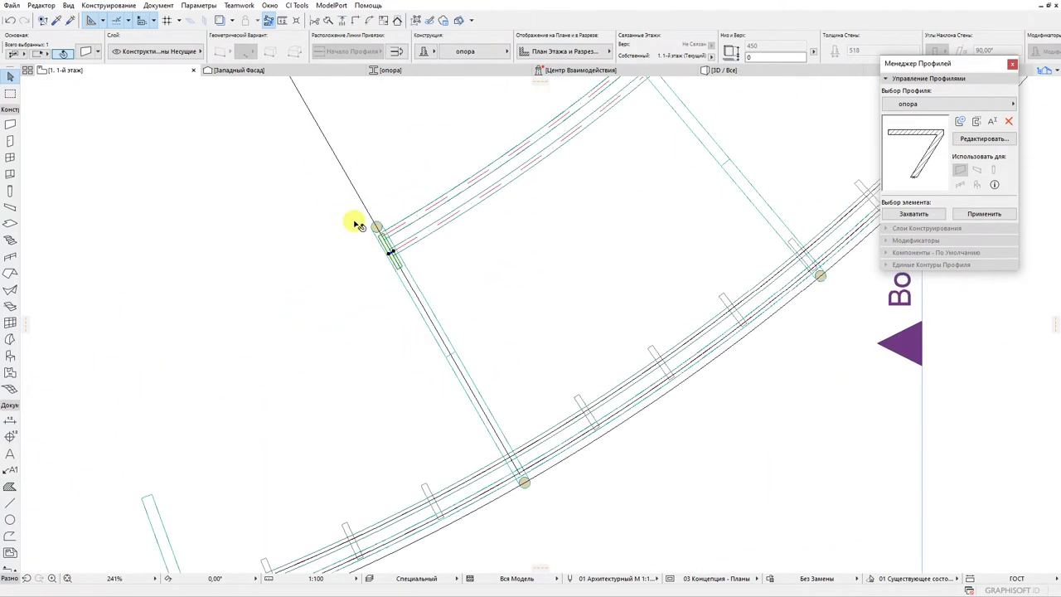
pyautogui.scroll(4, 356, 218)
# Multiply the copied support by rotation about the arc's centre, distributing eight copies along the short inner beam to its last post
pyautogui.click(188, 112)
pyautogui.click(610, 349)
pyautogui.scroll(-6, 371, 212)
pyautogui.click(328, 141)
pyautogui.scroll(5, 423, 316)
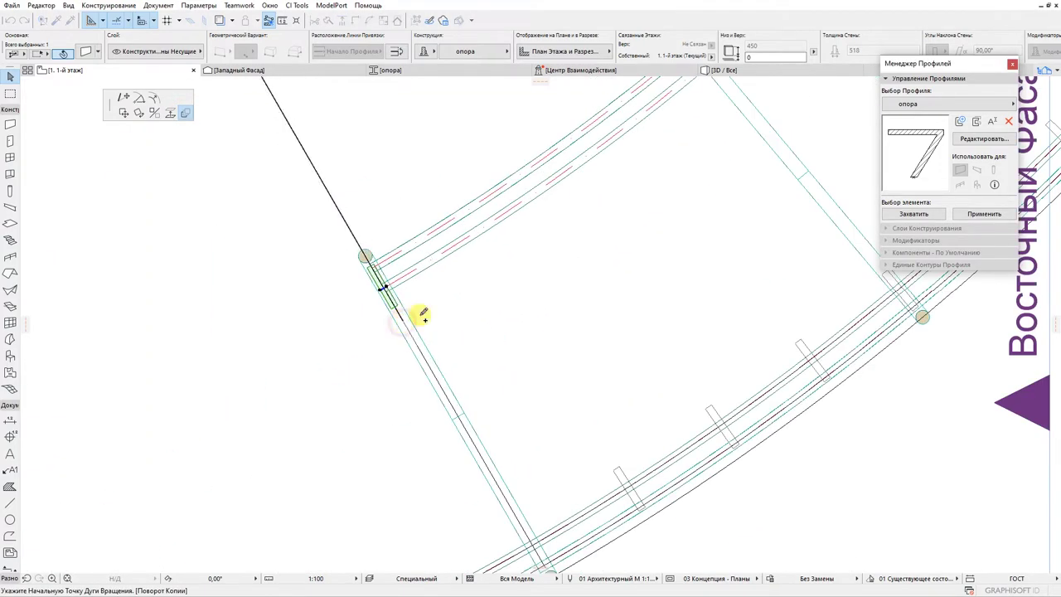
pyautogui.scroll(-3, 704, 147)
pyautogui.click(712, 141)
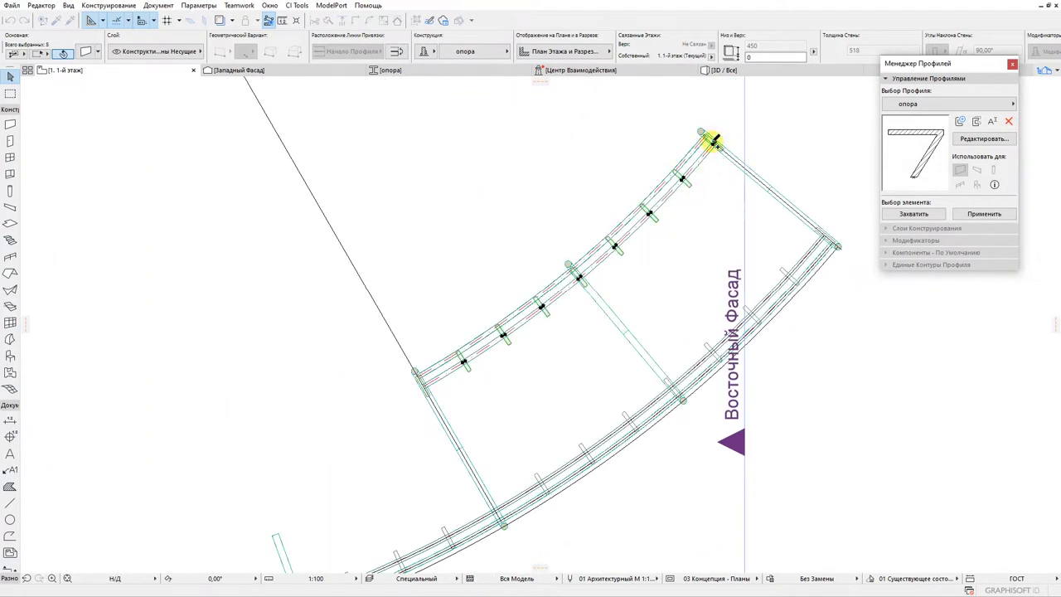
# Inspect the supports along the short inner beam in 3D, including how they meet the posts
pyautogui.click(708, 75)
pyautogui.press('Escape')
pyautogui.scroll(-4, 495, 304)
pyautogui.keyDown('shift'); pyautogui.moveTo(580, 358); pyautogui.dragTo(392, 352, button='middle'); pyautogui.keyUp('shift')
pyautogui.rightClick(379, 304)
pyautogui.click(431, 439)
pyautogui.click(589, 127)
pyautogui.keyDown('shift'); pyautogui.moveTo(549, 281); pyautogui.dragTo(518, 323, button='middle'); pyautogui.keyUp('shift')
pyautogui.press('F2')
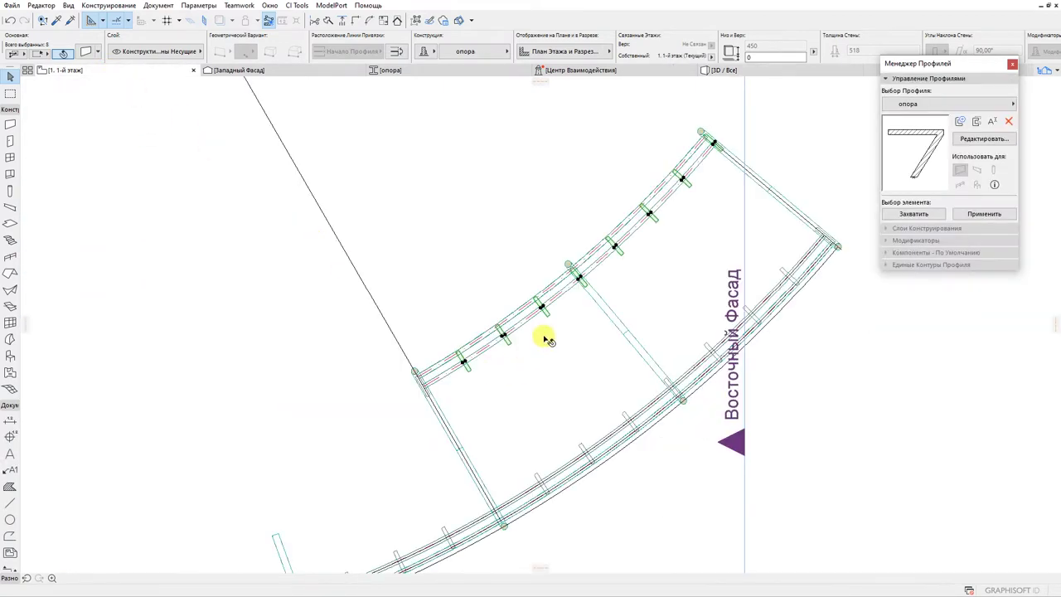
# Create a new empty profile named скамья for the bench
pyautogui.scroll(-6, 551, 326)
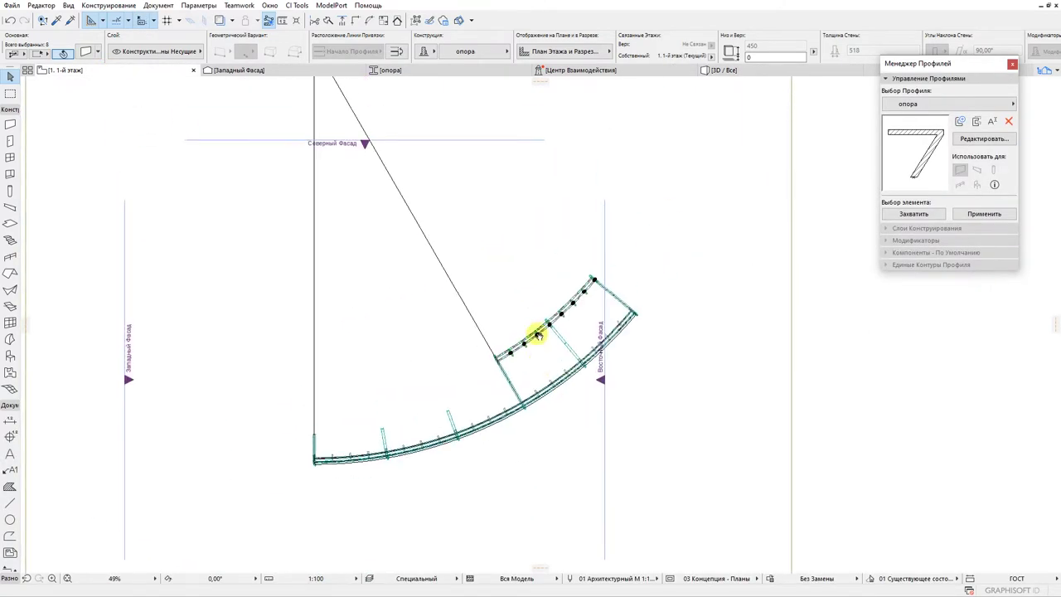
pyautogui.scroll(3, 552, 353)
pyautogui.scroll(2, 619, 303)
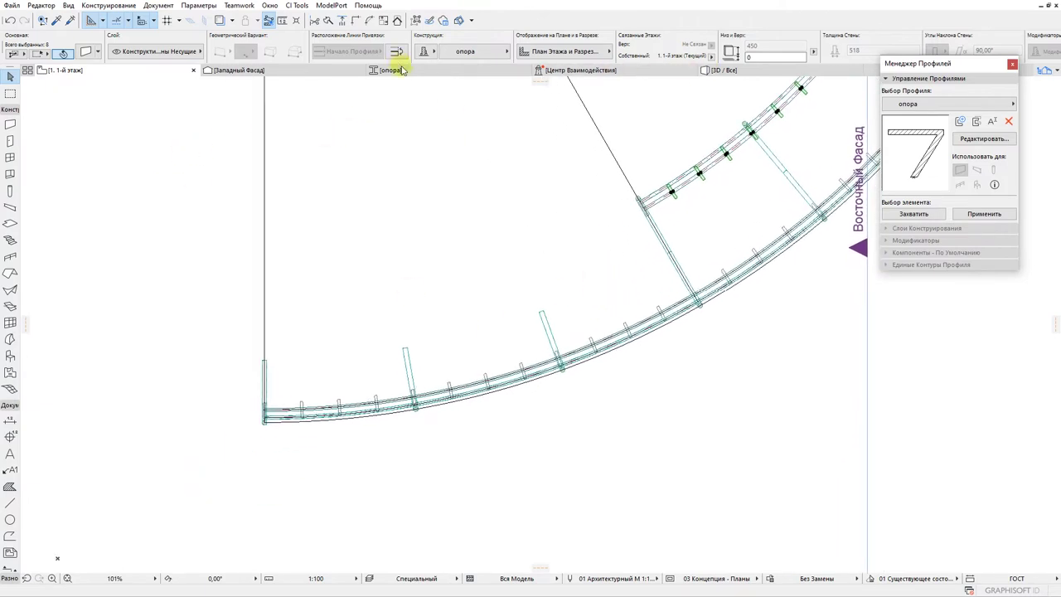
pyautogui.click(572, 226)
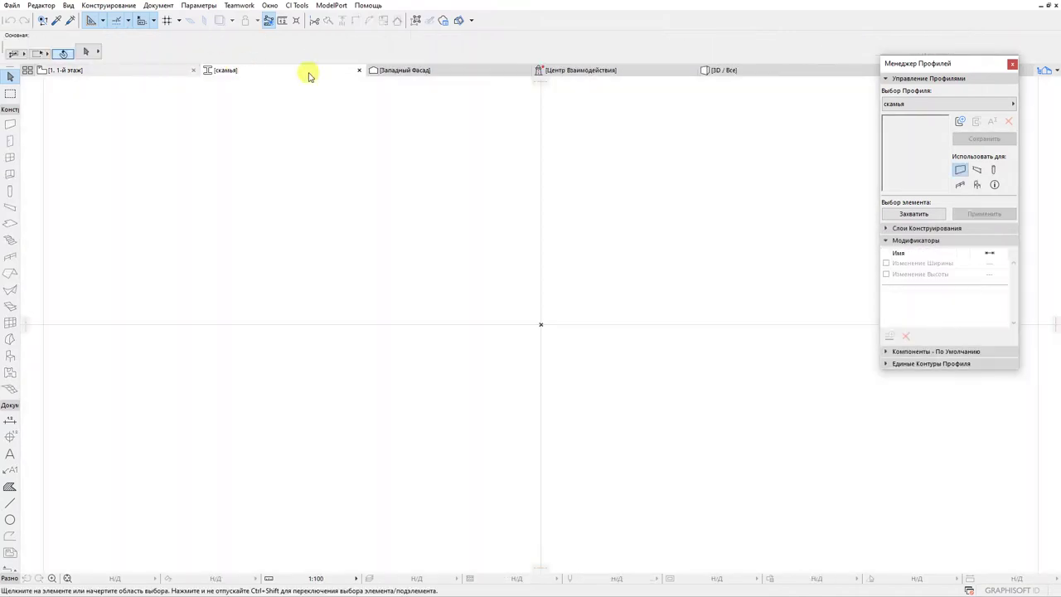
# Measure the bench support beside the curved post in the west elevation
pyautogui.click(405, 70)
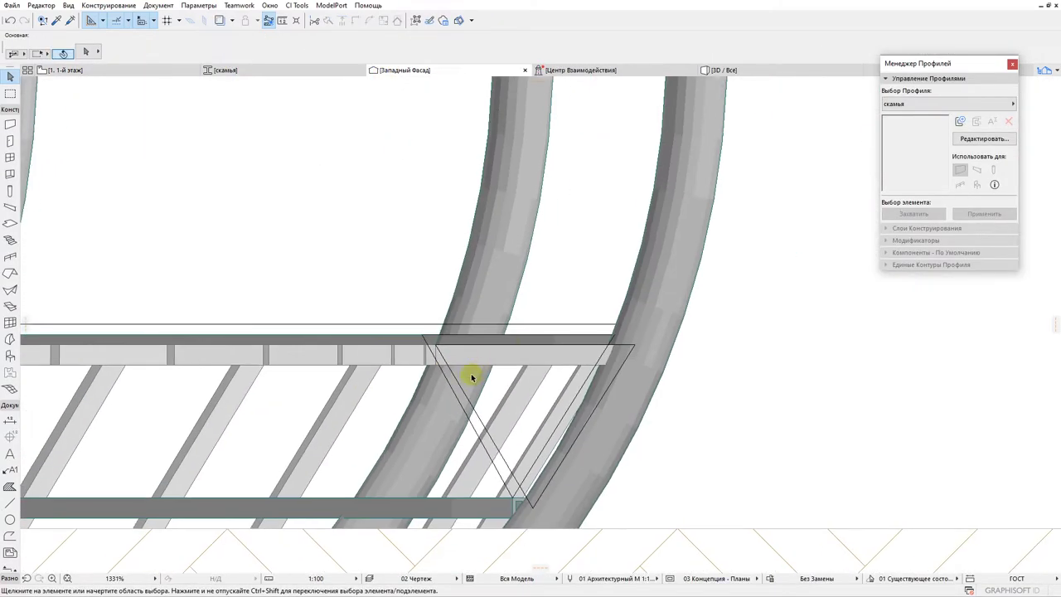
pyautogui.scroll(3, 476, 372)
pyautogui.moveTo(386, 353); pyautogui.dragTo(357, 365, button='middle')
pyautogui.press('m')
pyautogui.scroll(-3, 426, 373)
pyautogui.moveTo(431, 376); pyautogui.dragTo(400, 374, button='middle')
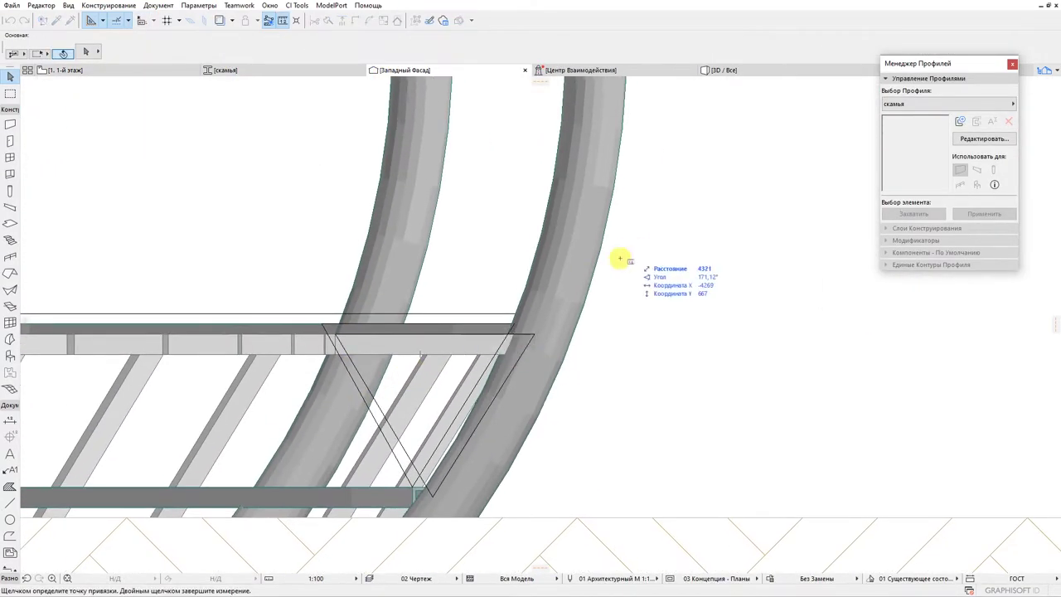
# Draw a closed rectangular outline 600 mm wide and 80 mm high in the скамья profile
pyautogui.click(249, 70)
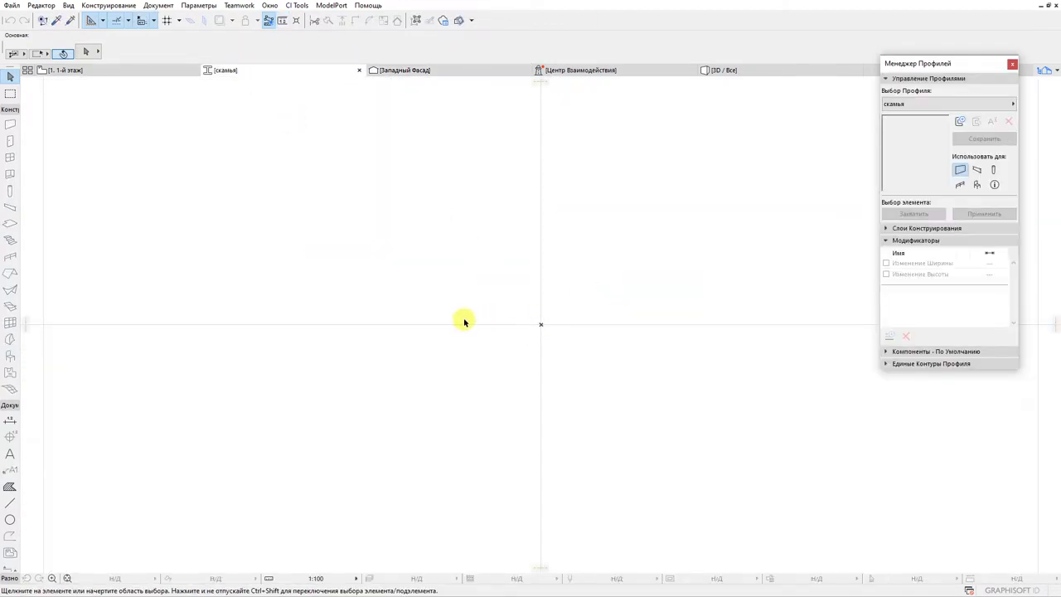
pyautogui.click(362, 323)
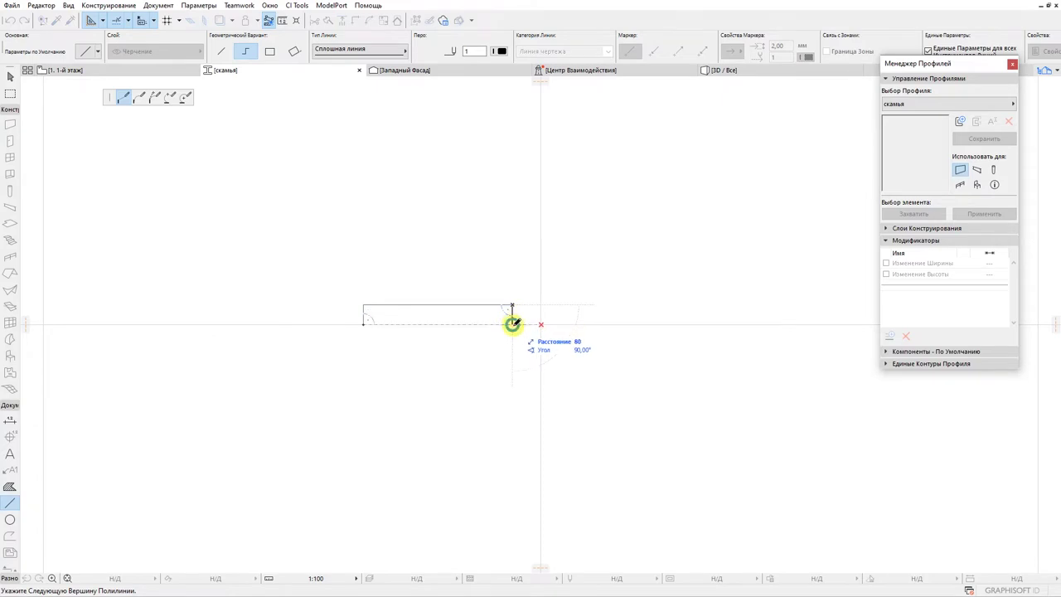
pyautogui.scroll(3, 512, 320)
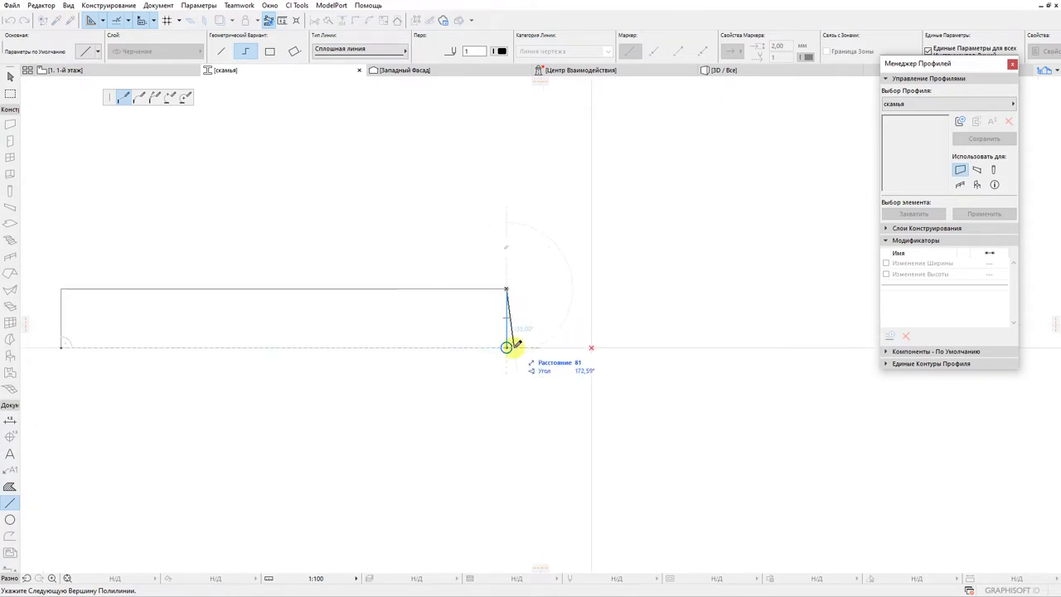
pyautogui.hscroll(-5, 426, 344)
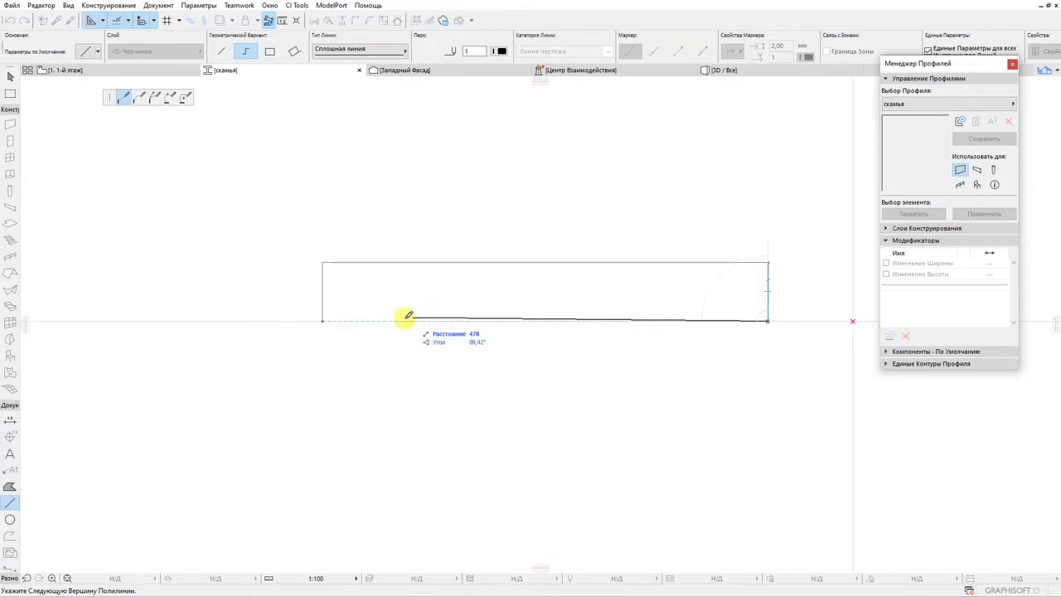
pyautogui.click(326, 319)
pyautogui.moveTo(407, 296); pyautogui.dragTo(338, 291, button='middle')
pyautogui.scroll(1, 338, 291)
pyautogui.press('Escape')
# Copy the rectangle's left edge 100 mm inward and shift the copy another 50 mm in the same direction
pyautogui.click(234, 293)
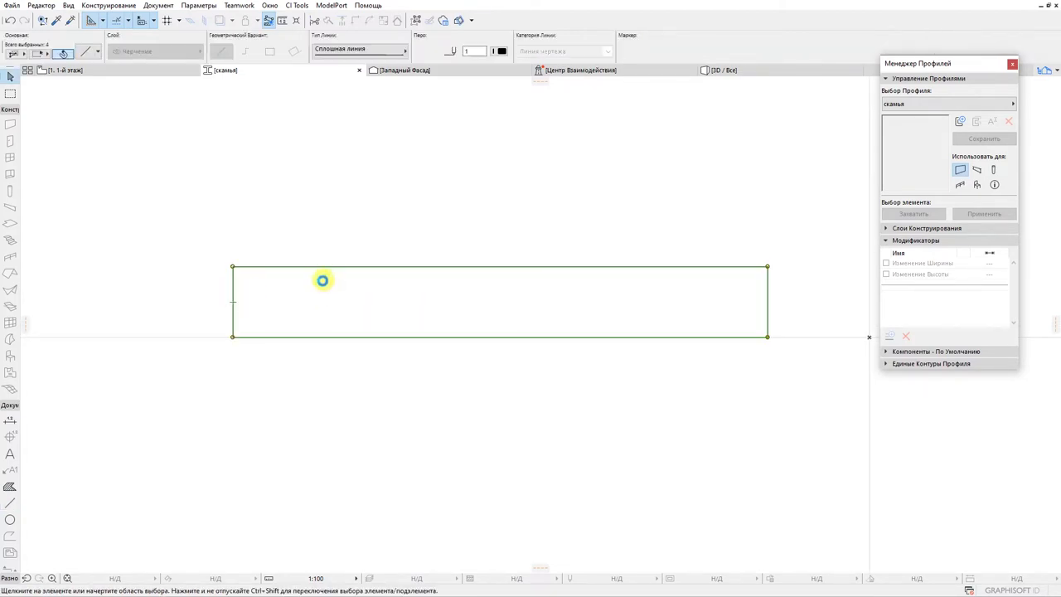
pyautogui.keyDown('shift'); pyautogui.click(233, 280); pyautogui.keyUp('shift')
pyautogui.keyDown('shift'); pyautogui.click(233, 283); pyautogui.keyUp('shift')
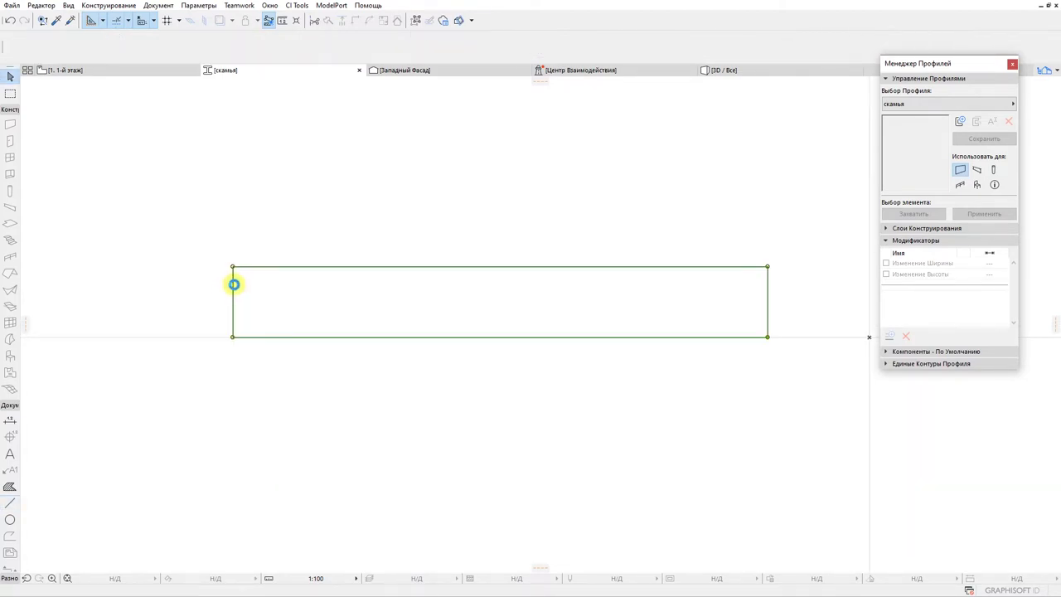
pyautogui.click(233, 293)
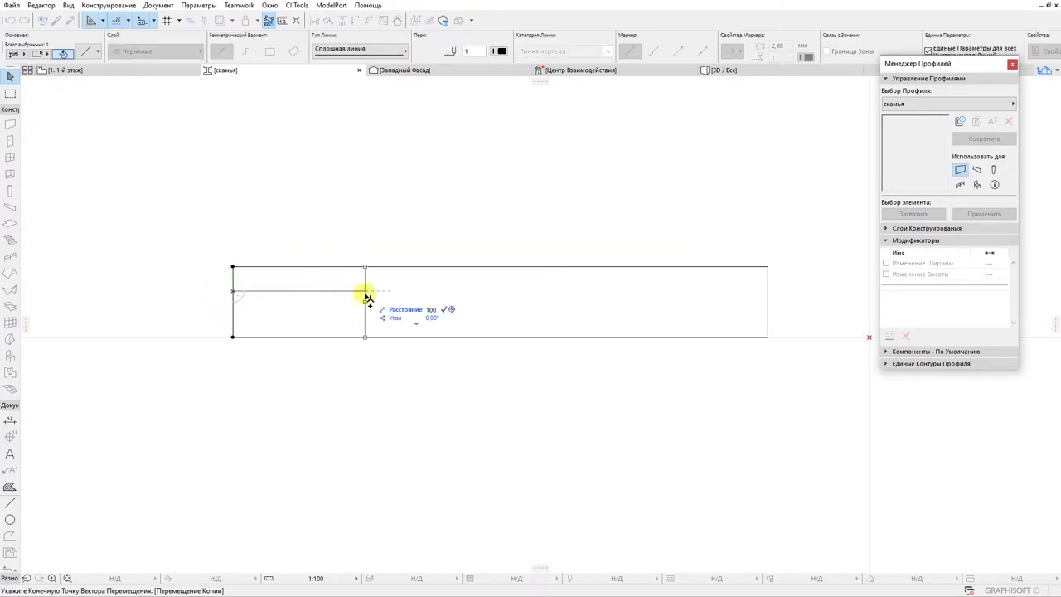
pyautogui.write('100')
pyautogui.press('Return')
pyautogui.click(322, 290)
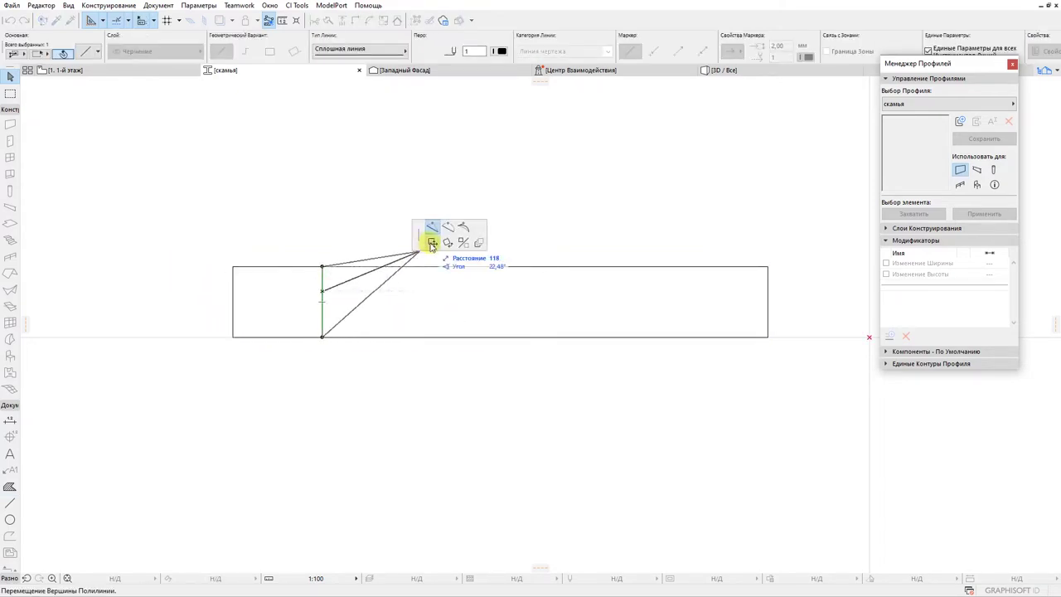
pyautogui.click(431, 243)
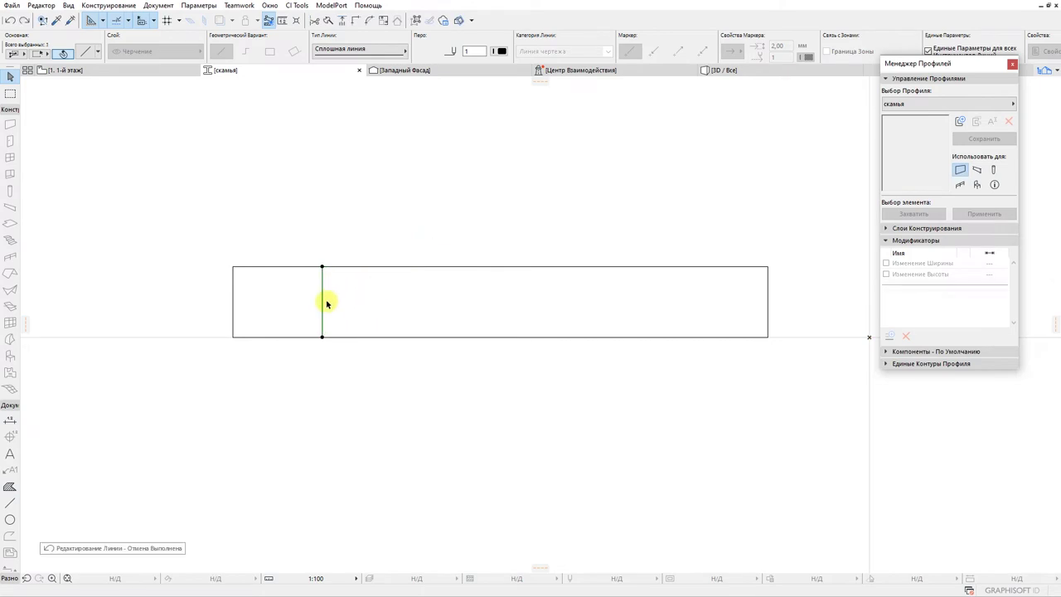
pyautogui.click(122, 113)
pyautogui.write('50')
pyautogui.press('Return')
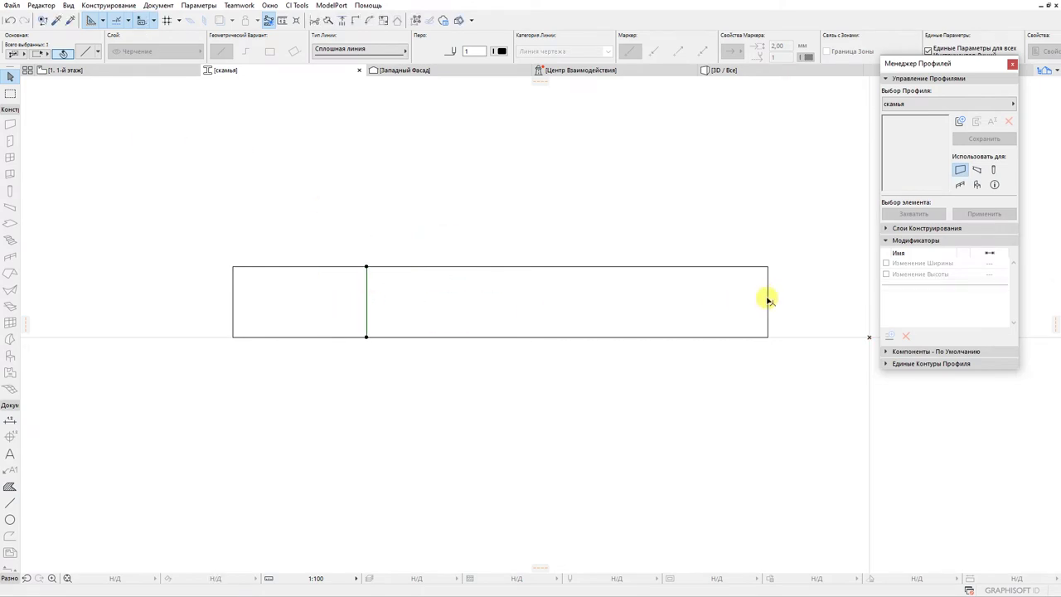
# Add the remaining groove edges and trim the lines to form two narrow grooves in the outline's upper edge
pyautogui.click(635, 300)
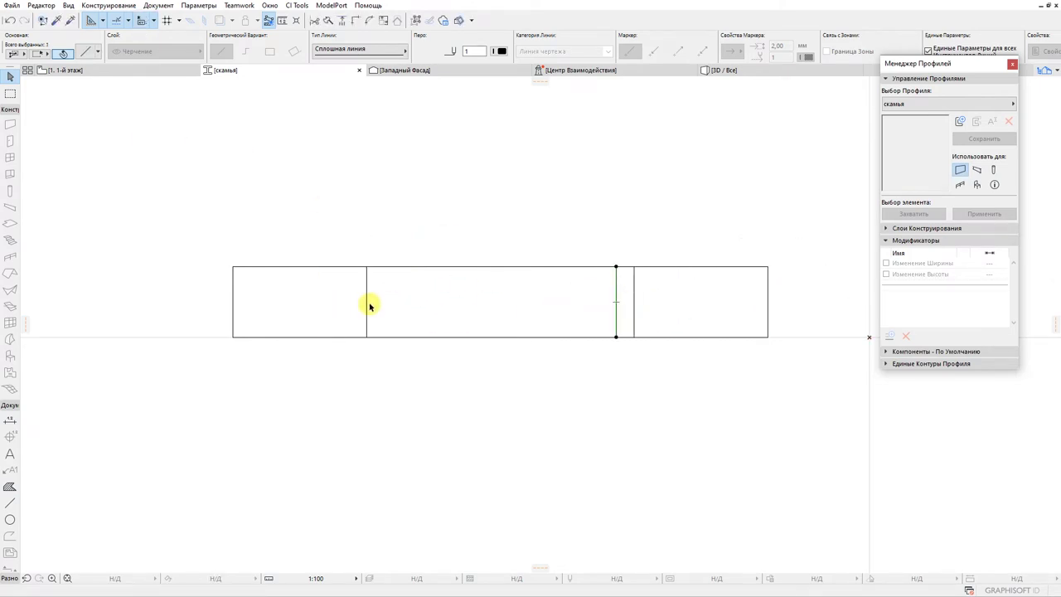
pyautogui.click(379, 267)
pyautogui.hotkey('ctrl', 'shift', 'd')
pyautogui.click(379, 267)
pyautogui.click(378, 296)
pyautogui.click(376, 339)
pyautogui.press('Escape')
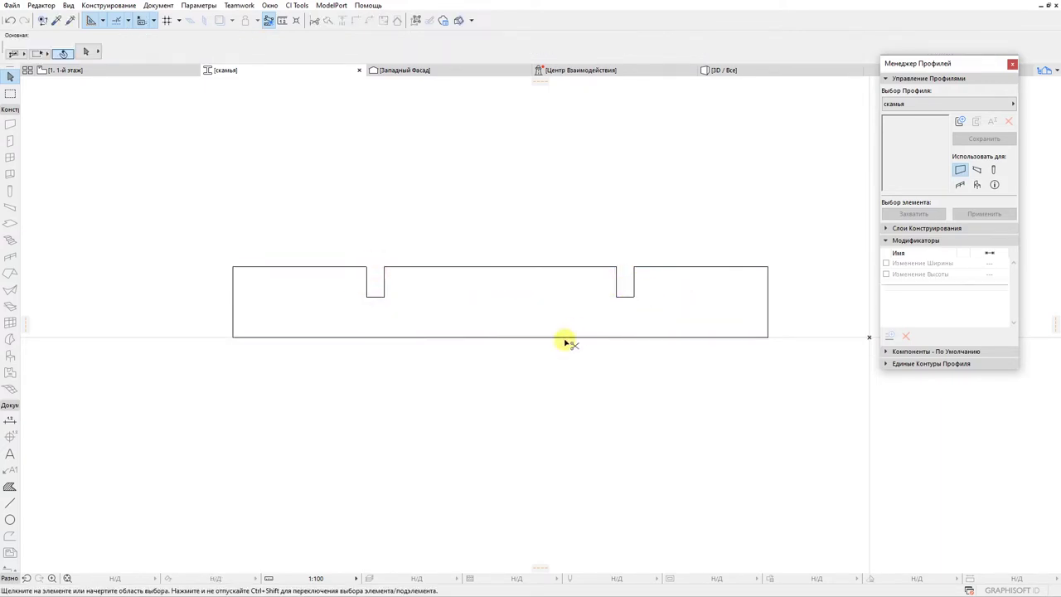
# Copy the outline's lower edge 25 mm upward and trim the underside to leave a narrow lip at the left end
pyautogui.hotkey('ctrl', 'shift', 'd')
pyautogui.click(487, 338)
pyautogui.write('25')
pyautogui.press('Return')
pyautogui.click(234, 330)
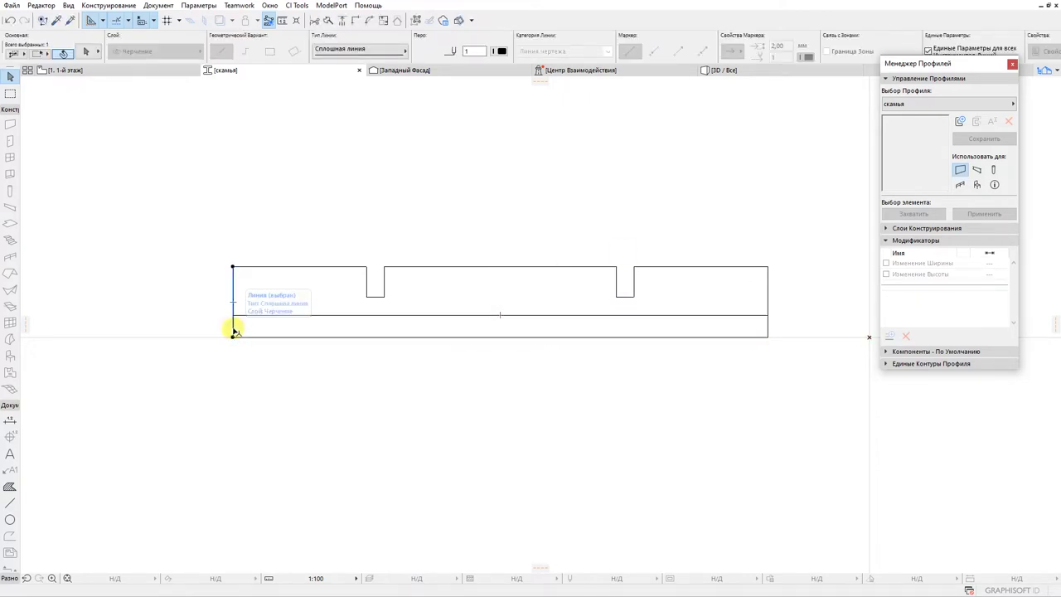
pyautogui.click(254, 331)
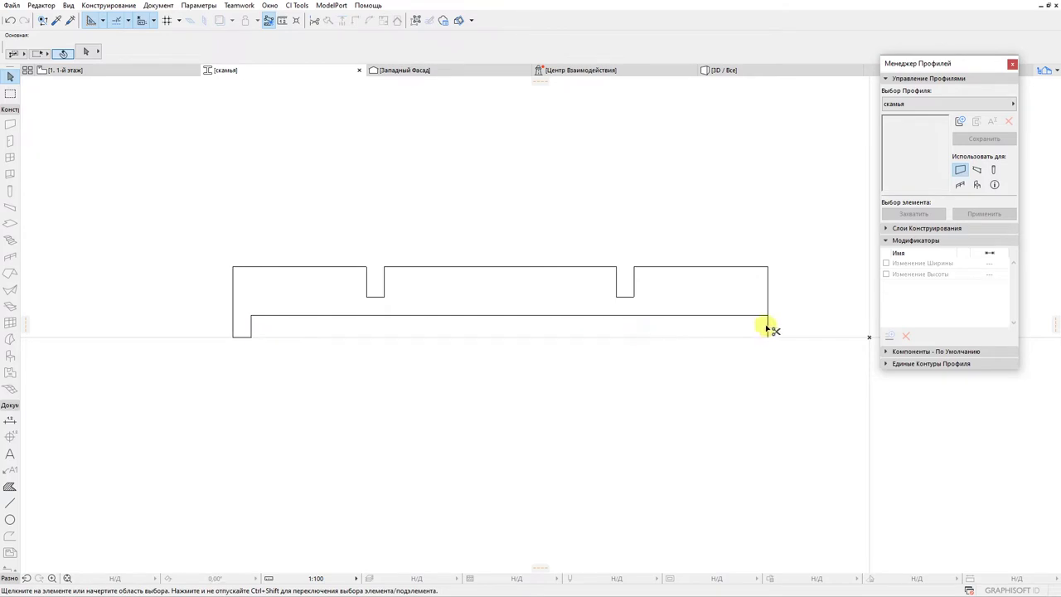
# Fill the closed bench outline and move the whole profile so its lower-right corner sits on the origin
pyautogui.click(490, 296)
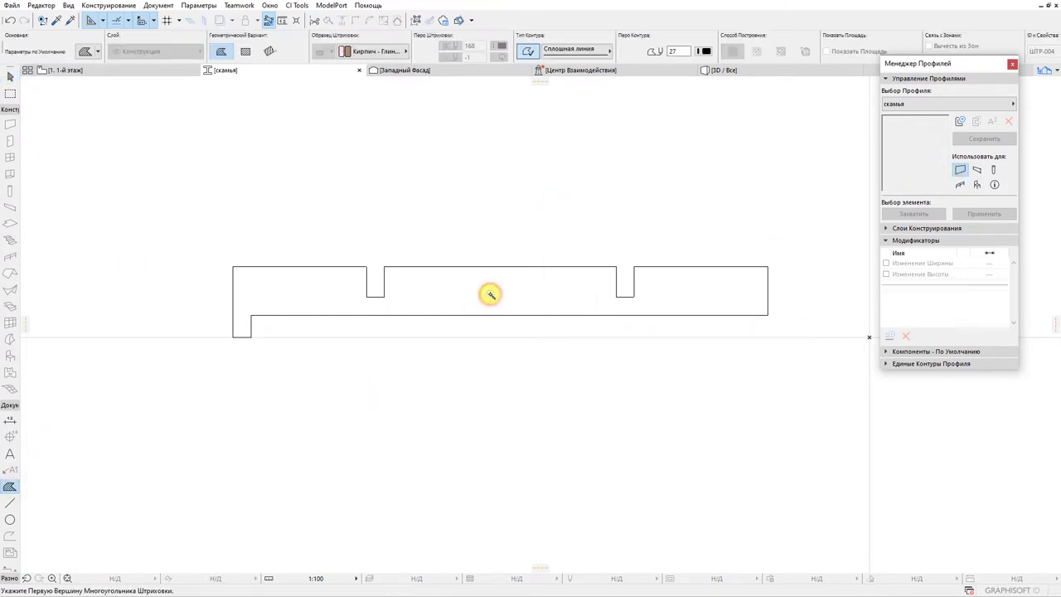
pyautogui.moveTo(518, 302); pyautogui.dragTo(417, 301, button='middle')
pyautogui.press('Escape')
pyautogui.moveTo(76, 190); pyautogui.dragTo(706, 370)
pyautogui.hotkey('ctrl', 'd')
pyautogui.click(668, 315)
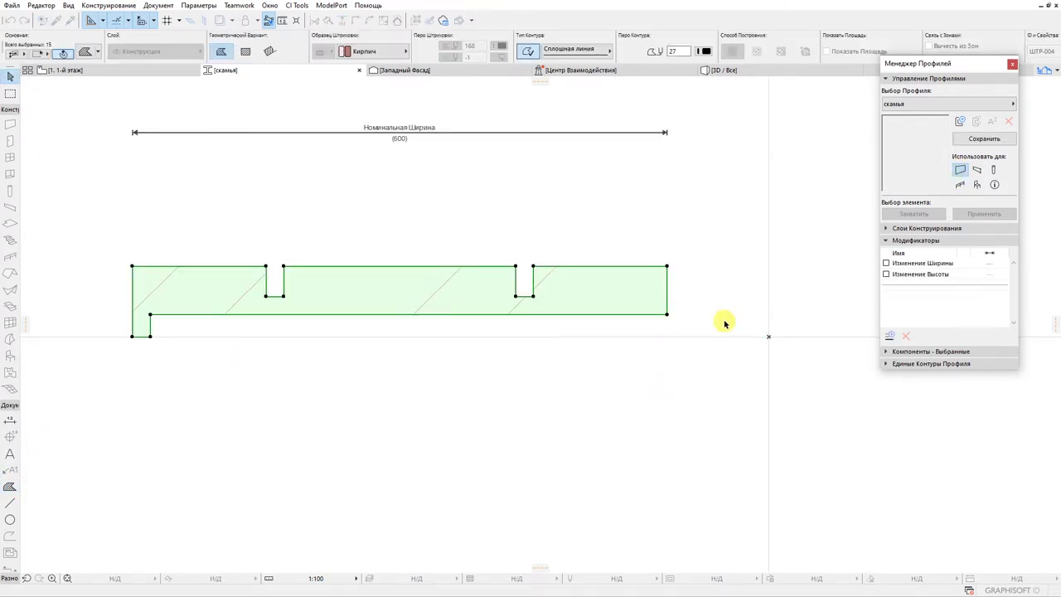
pyautogui.click(769, 337)
pyautogui.press('Escape')
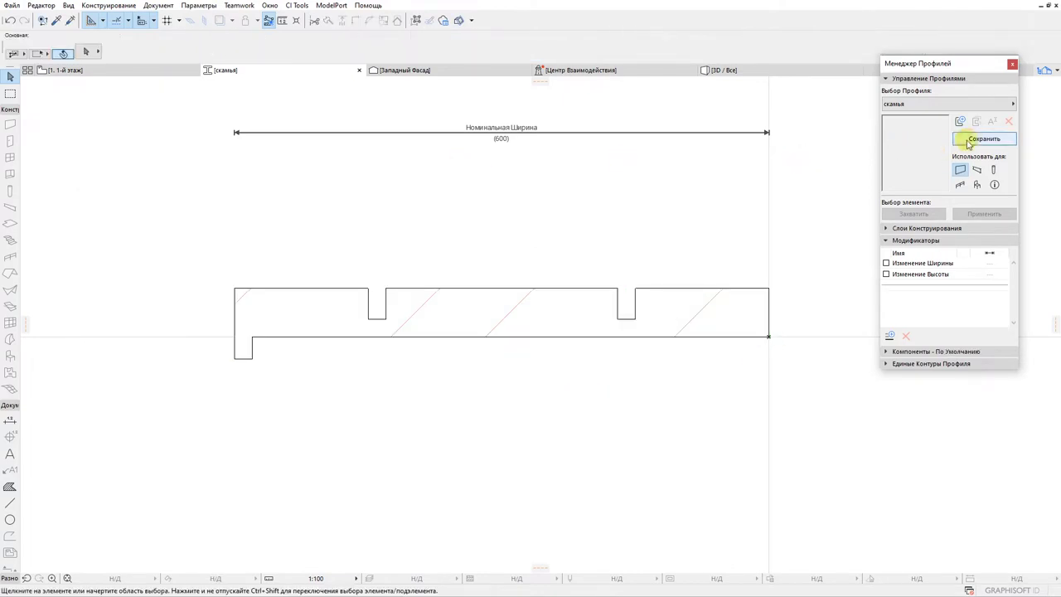
# Save the скамья profile and return to the first-floor plan
pyautogui.click(966, 145)
pyautogui.click(150, 71)
pyautogui.click(265, 422)
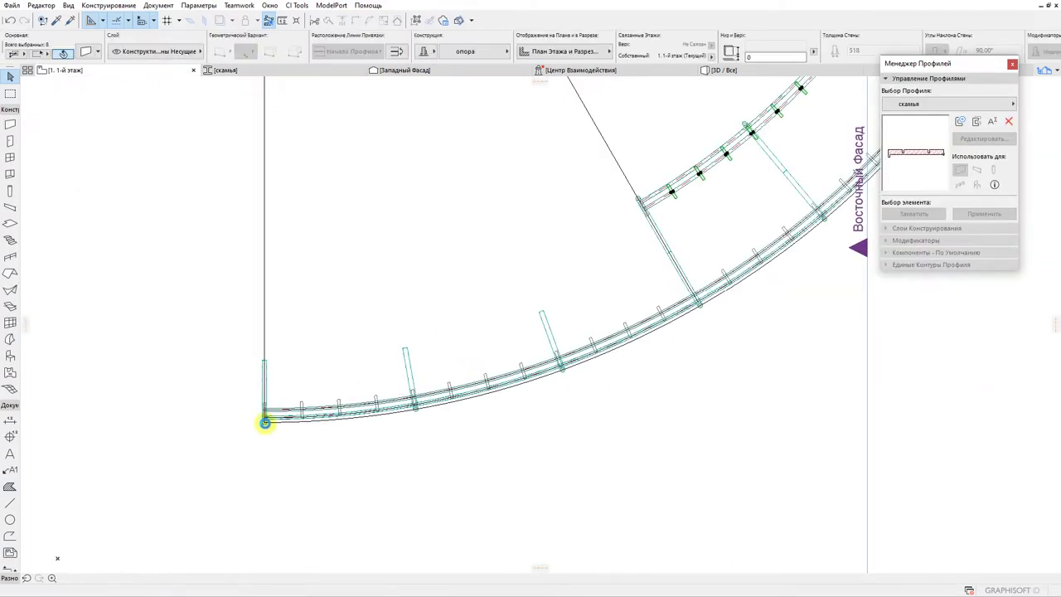
# Rotate the support at the first post about the arc's centre so it sits just beside the post
pyautogui.scroll(4, 266, 423)
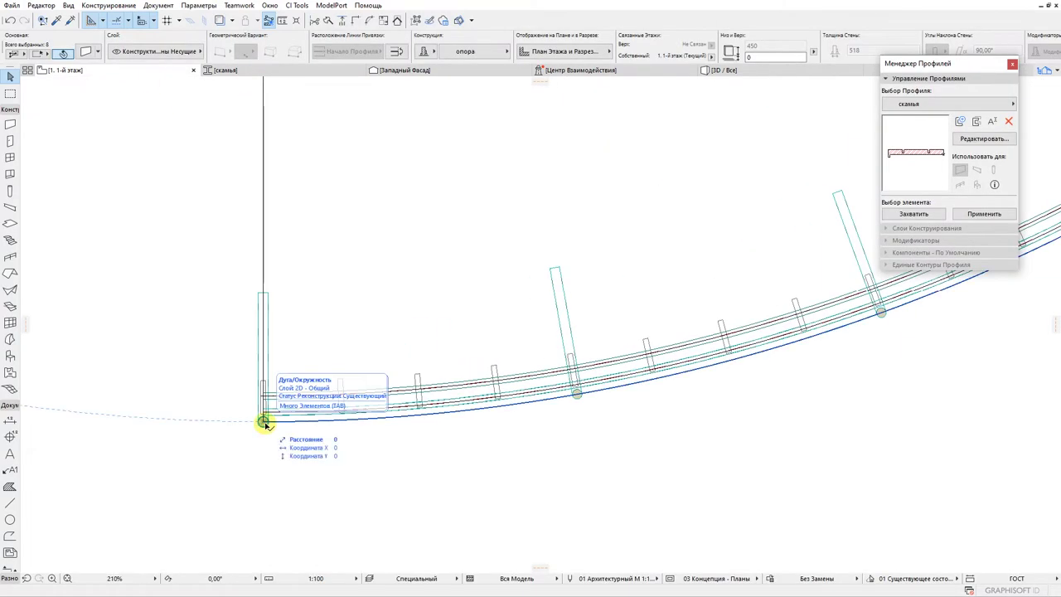
pyautogui.scroll(4, 263, 408)
pyautogui.click(245, 374)
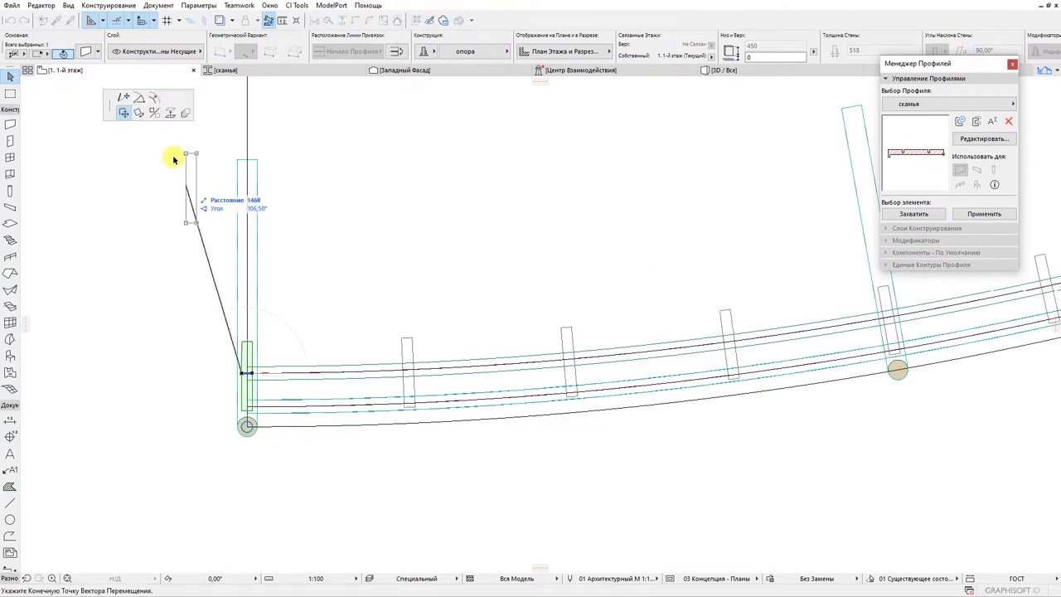
pyautogui.scroll(-10, 489, 414)
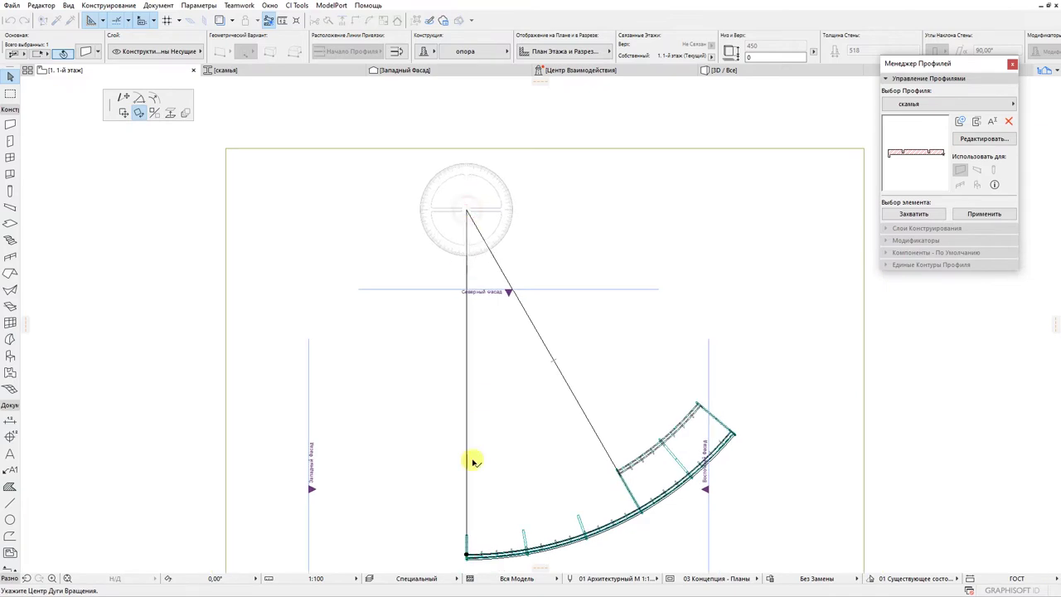
pyautogui.scroll(8, 467, 382)
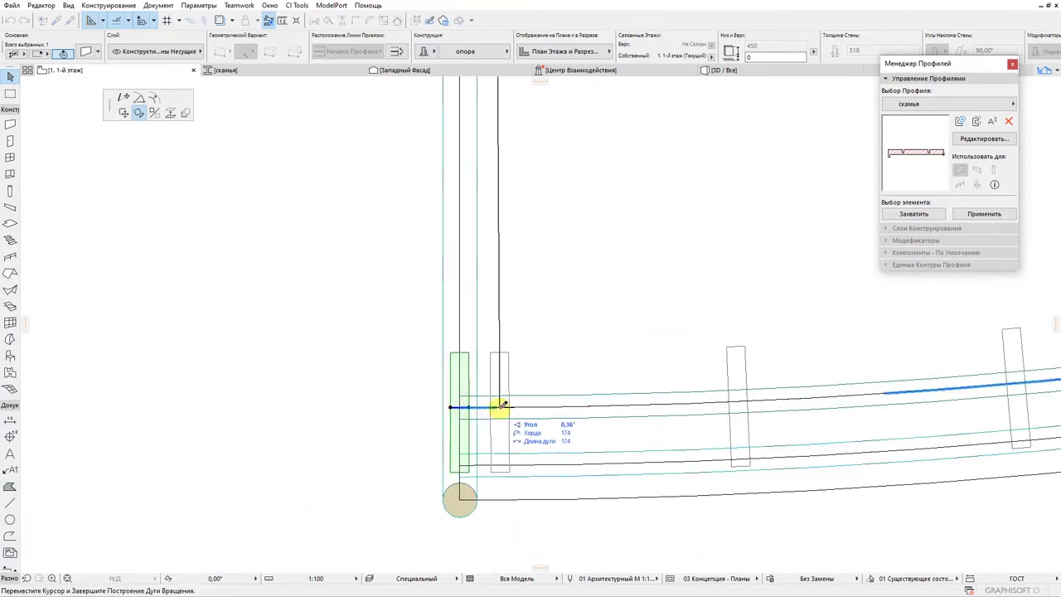
pyautogui.click(497, 406)
# Place a copy of the second outer post's support just to one side of the post, rotated about the arc's centre
pyautogui.scroll(-6, 526, 368)
pyautogui.scroll(6, 807, 404)
pyautogui.click(770, 363)
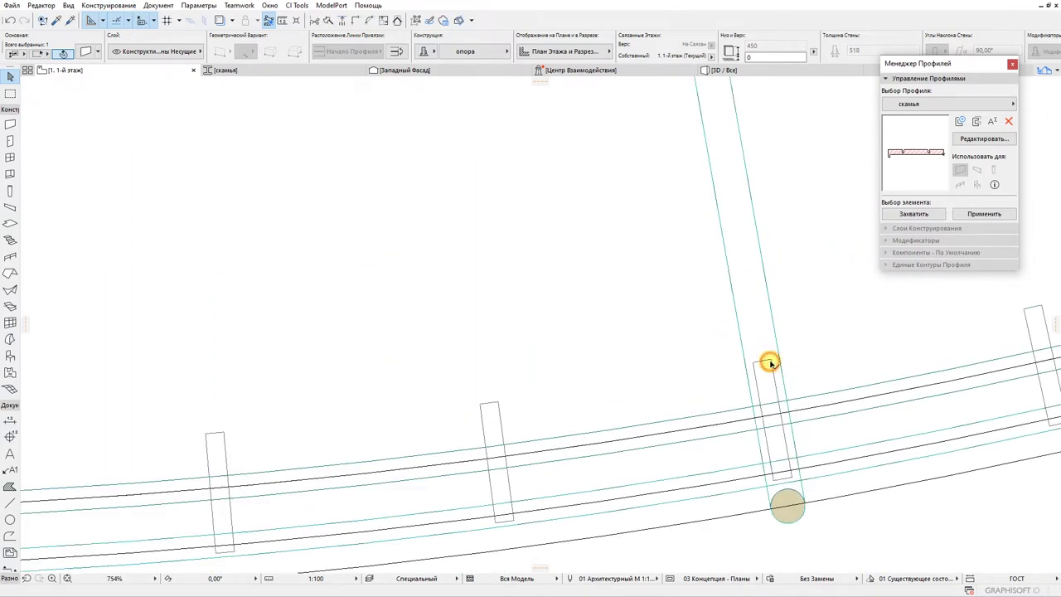
pyautogui.click(773, 416)
pyautogui.click(139, 111)
pyautogui.scroll(-6, 580, 197)
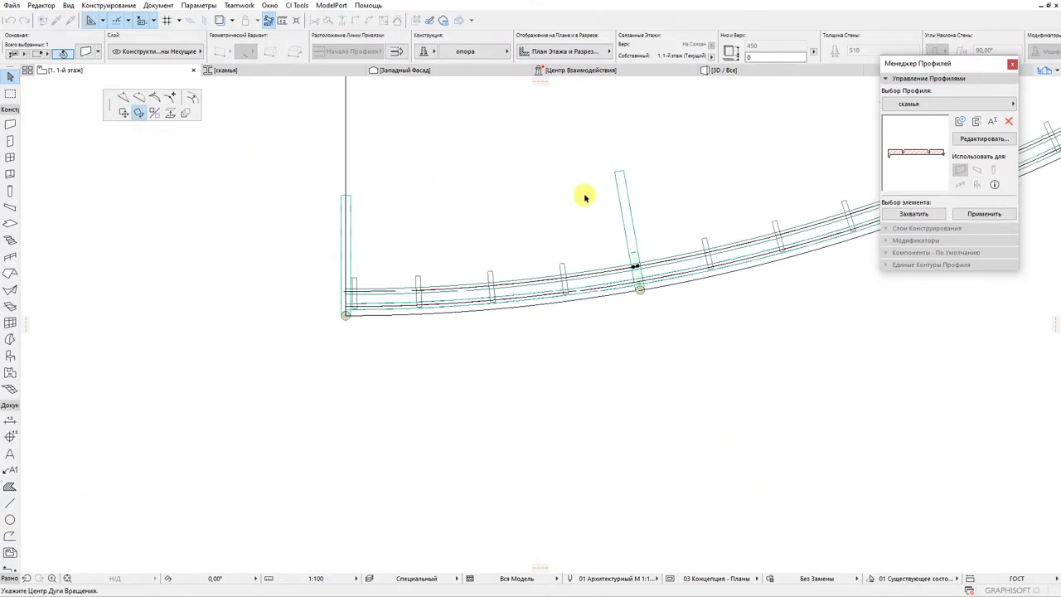
pyautogui.click(487, 191)
pyautogui.scroll(6, 572, 452)
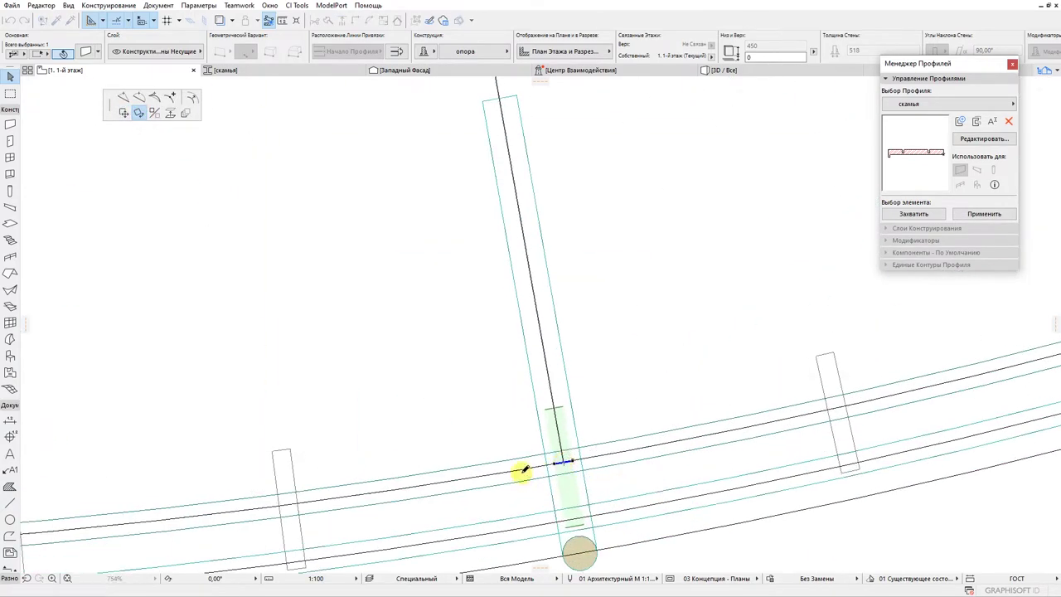
pyautogui.keyDown('ctrl'); pyautogui.click(528, 464); pyautogui.keyUp('ctrl')
pyautogui.click(568, 453)
pyautogui.click(564, 463)
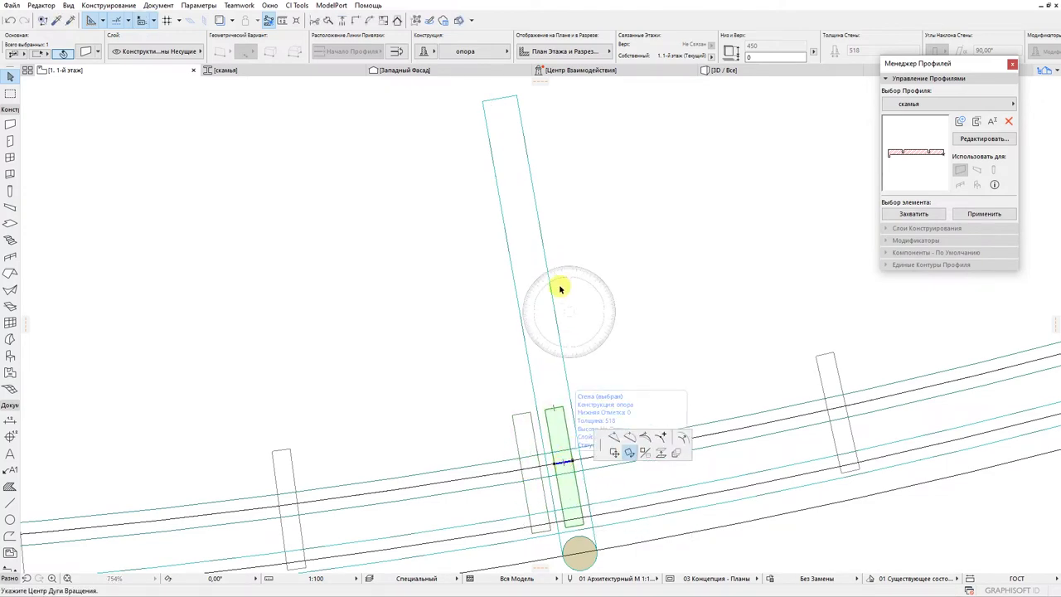
# Rotate the original support at the second outer post about the arc's centre to the opposite side of the post
pyautogui.scroll(-6, 535, 448)
pyautogui.click(476, 122)
pyautogui.scroll(5, 543, 450)
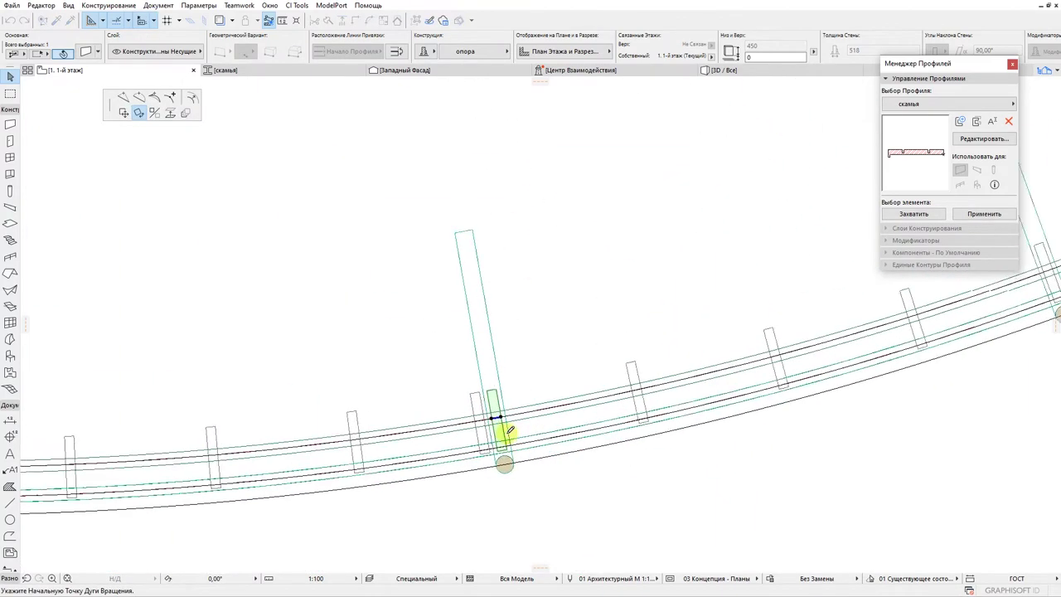
pyautogui.scroll(5, 512, 435)
pyautogui.click(474, 384)
pyautogui.click(543, 379)
# Rotate a copy of the support at the third outer post about the arc's centre to one side of the post
pyautogui.scroll(-9, 551, 376)
pyautogui.scroll(6, 560, 344)
pyautogui.scroll(-4, 562, 336)
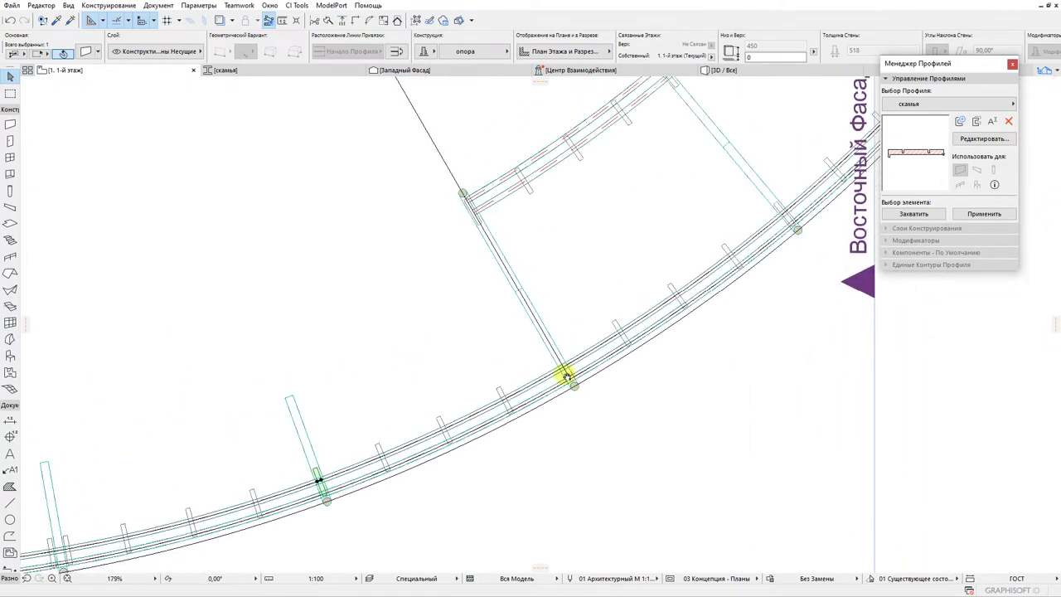
pyautogui.scroll(4, 311, 488)
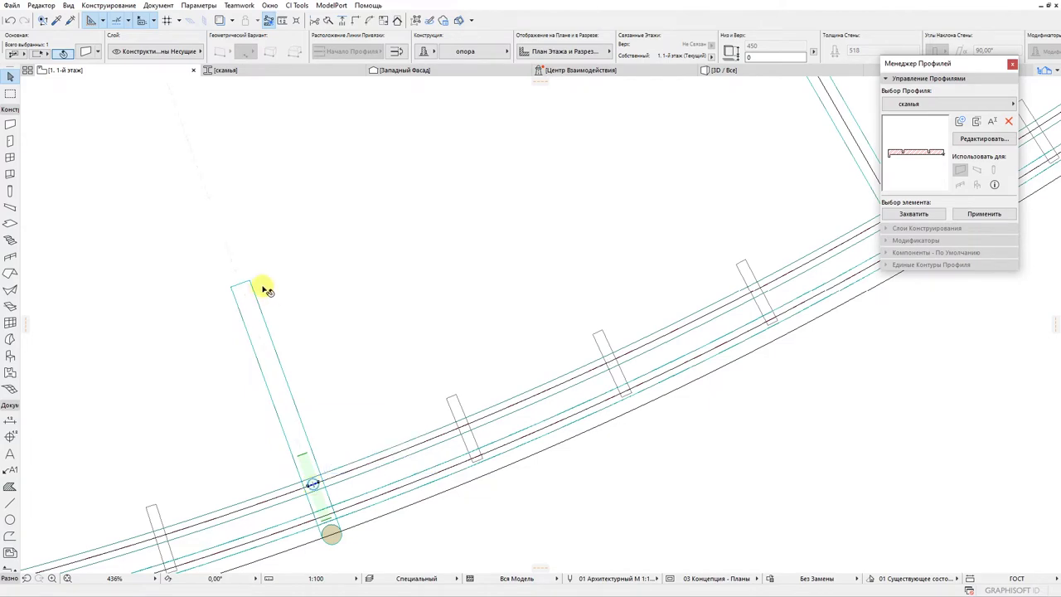
pyautogui.scroll(-6, 275, 290)
pyautogui.moveTo(315, 320); pyautogui.dragTo(496, 452, button='middle')
pyautogui.click(479, 478)
pyautogui.scroll(-4, 470, 371)
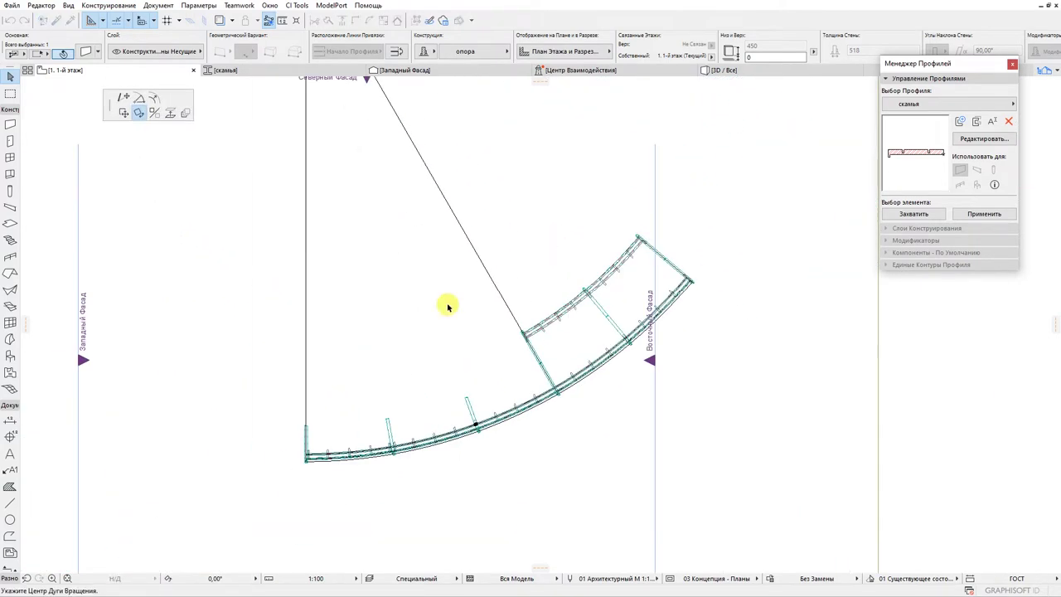
pyautogui.scroll(-2, 468, 369)
pyautogui.click(387, 161)
pyautogui.scroll(5, 386, 343)
pyautogui.click(292, 310)
pyautogui.click(253, 325)
pyautogui.click(260, 255)
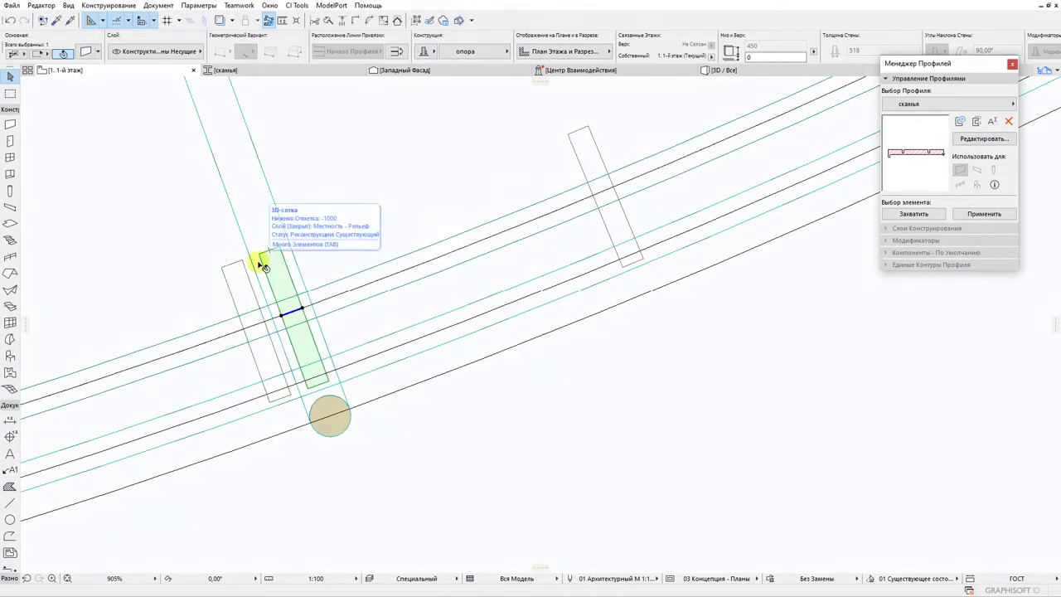
# Rotate the third outer post's original support about the arc's centre to the other side of the post
pyautogui.scroll(-8, 277, 182)
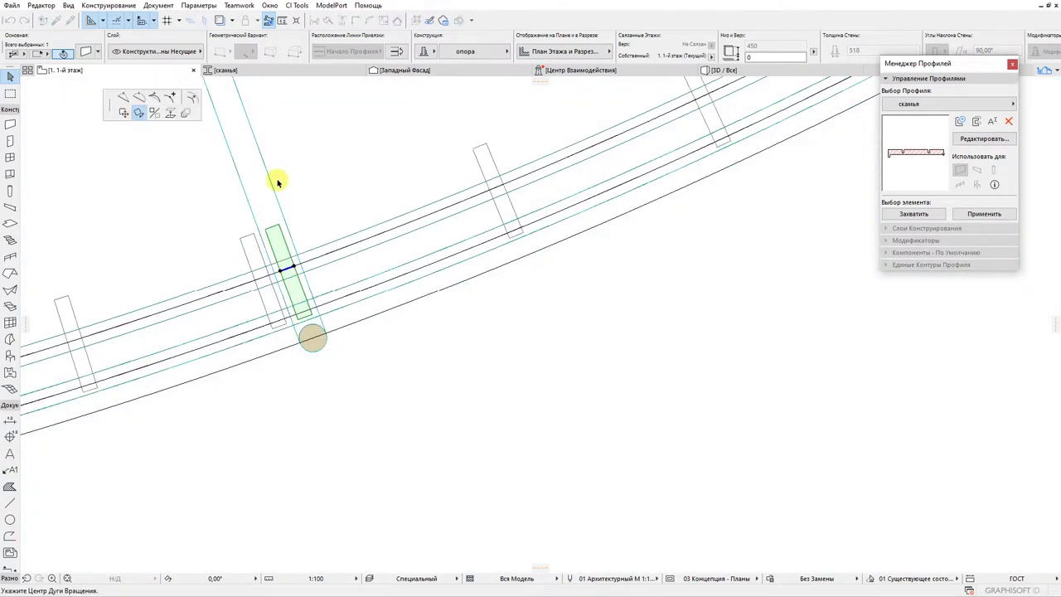
pyautogui.click(270, 112)
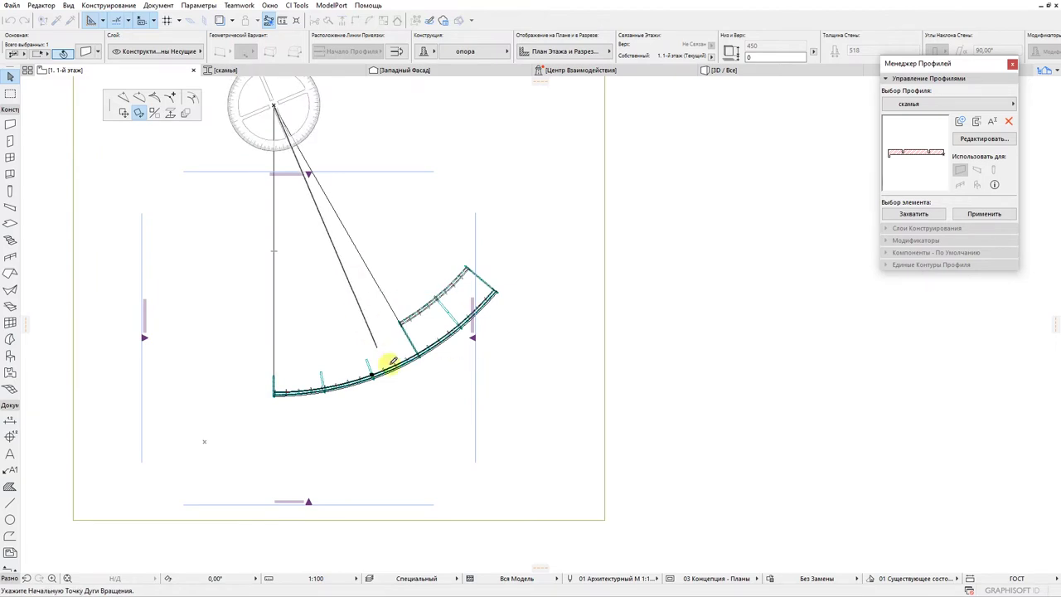
pyautogui.scroll(5, 191, 414)
pyautogui.click(237, 393)
# Select both supports flanking the third outer post and rotate copies of them about the arc's centre to the fourth post
pyautogui.keyDown('shift'); pyautogui.click(128, 353); pyautogui.keyUp('shift')
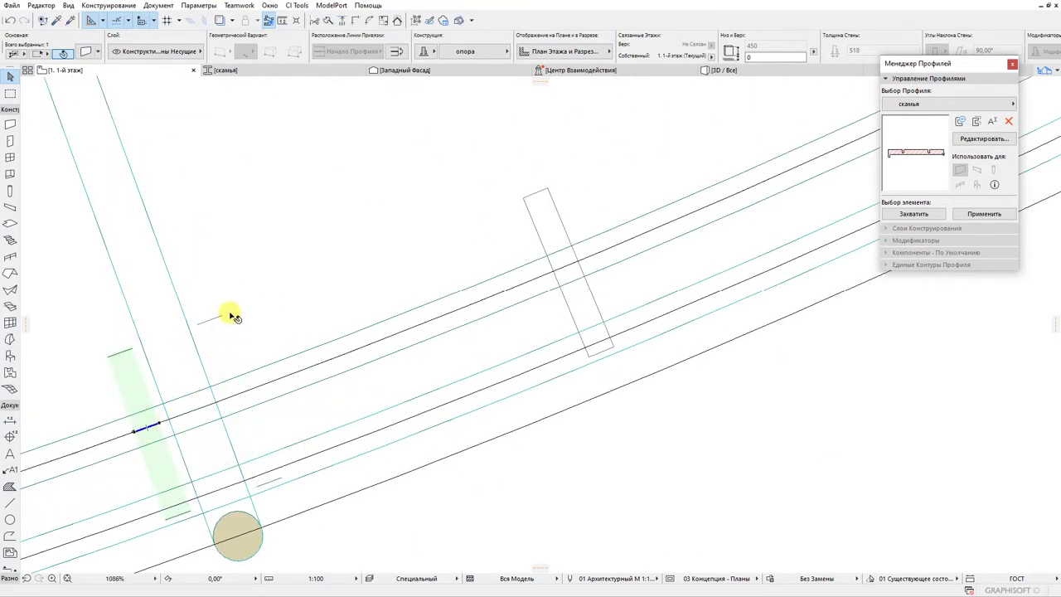
pyautogui.keyDown('shift'); pyautogui.click(225, 398); pyautogui.keyUp('shift')
pyautogui.hotkey('ctrl', 'e')
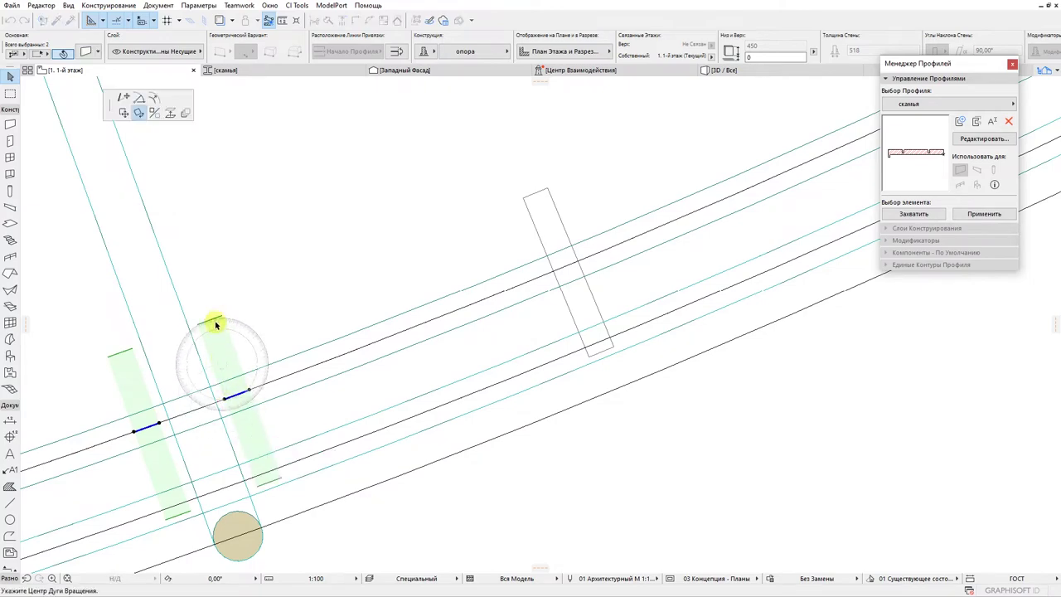
pyautogui.scroll(-5, 307, 464)
pyautogui.scroll(6, 305, 489)
pyautogui.click(213, 408)
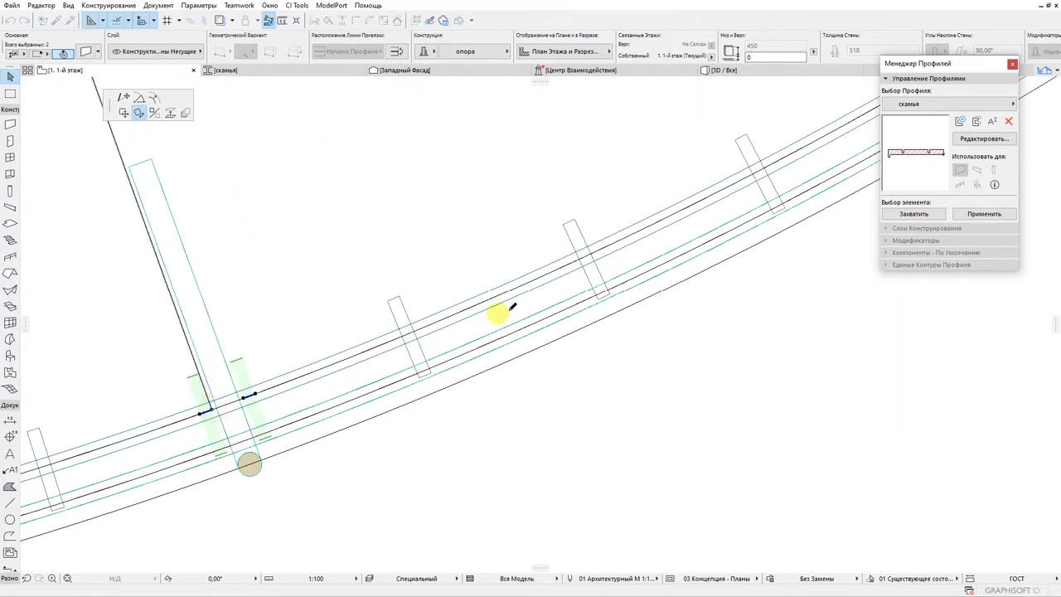
pyautogui.click(573, 259)
# Rotate copies of the fourth outer post's support pair about the arc's centre to the fifth post
pyautogui.scroll(-3, 504, 290)
pyautogui.scroll(5, 540, 304)
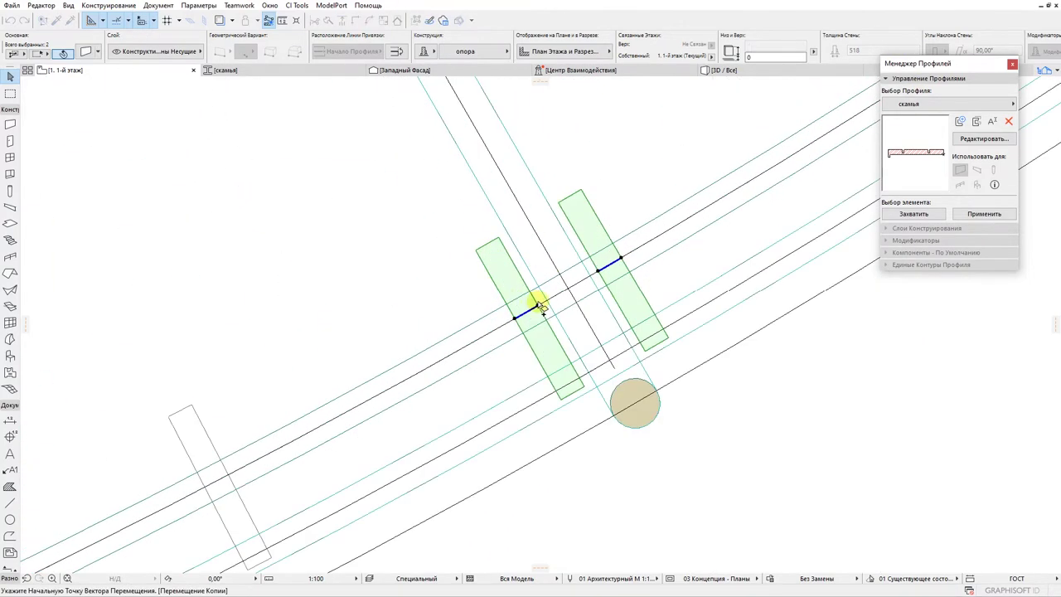
pyautogui.scroll(-8, 334, 208)
pyautogui.moveTo(334, 208); pyautogui.dragTo(431, 398, button='middle')
pyautogui.moveTo(323, 168); pyautogui.dragTo(360, 301, button='middle')
pyautogui.click(270, 175)
pyautogui.scroll(3, 474, 531)
pyautogui.moveTo(484, 540); pyautogui.dragTo(474, 455, button='middle')
pyautogui.scroll(2, 474, 454)
pyautogui.click(478, 453)
pyautogui.click(775, 228)
# Rotate a copy of the fifth outer post's near-side support 10° about the arc's centre to the end post
pyautogui.scroll(-3, 777, 229)
pyautogui.moveTo(806, 232); pyautogui.dragTo(661, 360, button='middle')
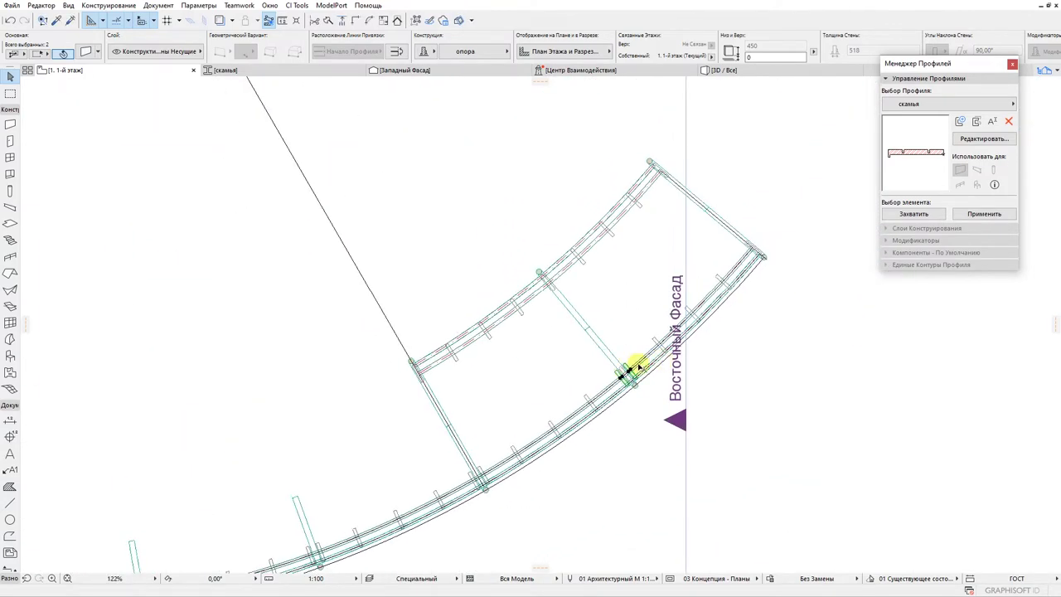
pyautogui.scroll(4, 622, 359)
pyautogui.scroll(-3, 432, 241)
pyautogui.click(384, 241)
pyautogui.scroll(5, 514, 381)
pyautogui.click(509, 386)
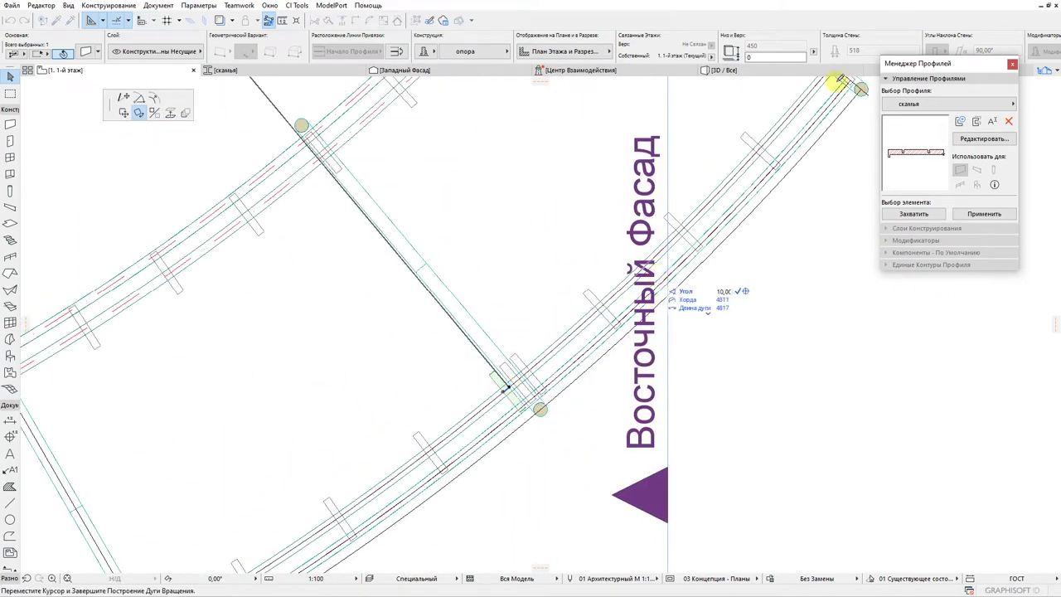
pyautogui.click(654, 274)
# Delete the leftover original supports centred on the outer arc's last posts
pyautogui.scroll(4, 537, 366)
pyautogui.press('Delete')
pyautogui.scroll(-5, 459, 383)
pyautogui.moveTo(310, 479); pyautogui.dragTo(490, 281, button='middle')
pyautogui.scroll(2, 490, 282)
pyautogui.scroll(-3, 490, 282)
pyautogui.moveTo(614, 164); pyautogui.dragTo(486, 254, button='middle')
pyautogui.scroll(5, 486, 254)
pyautogui.click(481, 247)
pyautogui.press('Delete')
# Rotate the support at the inner arc's first post about the arc's centre so it sits beside the post
pyautogui.scroll(-5, 479, 286)
pyautogui.moveTo(414, 324); pyautogui.dragTo(655, 244, button='middle')
pyautogui.scroll(4, 324, 389)
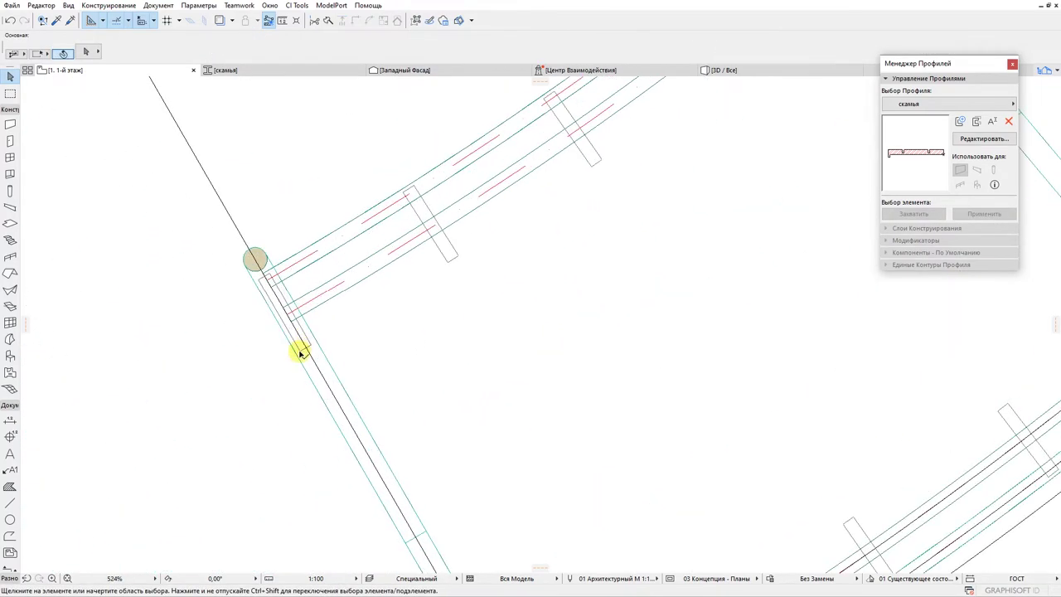
pyautogui.click(300, 326)
pyautogui.scroll(3, 298, 331)
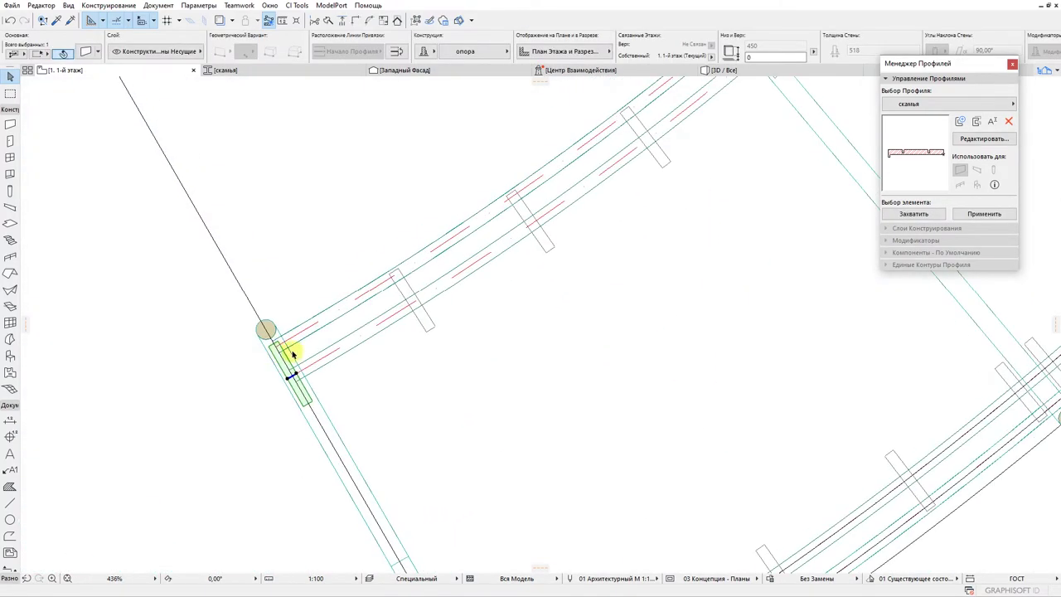
pyautogui.click(290, 389)
pyautogui.scroll(-6, 341, 254)
pyautogui.scroll(5, 472, 429)
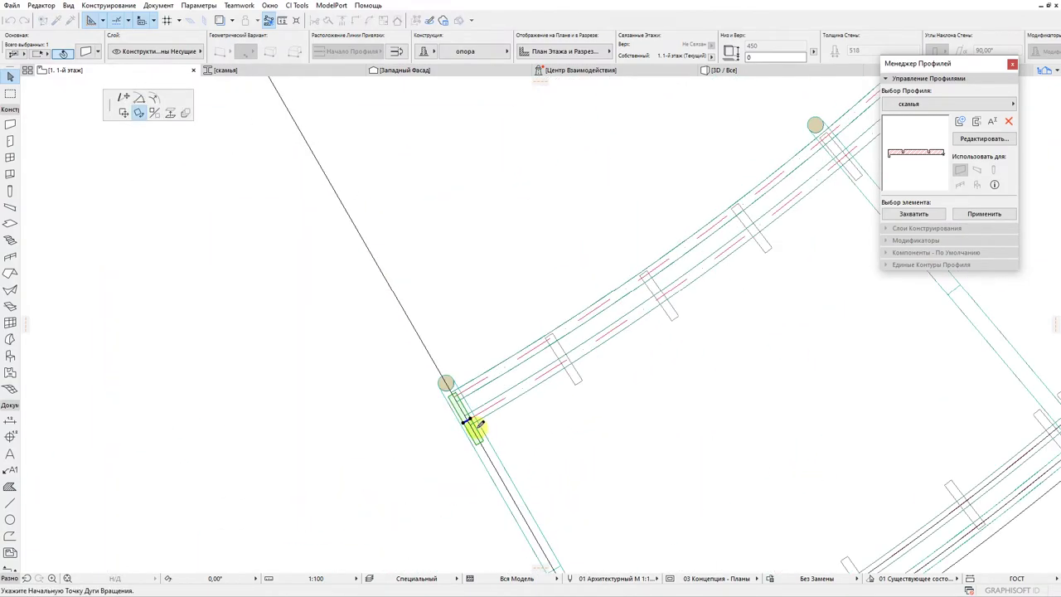
pyautogui.scroll(-6, 477, 389)
pyautogui.scroll(4, 504, 412)
# Place a copy of the inner arc's middle support on the far side of its post
pyautogui.scroll(-4, 504, 409)
pyautogui.scroll(4, 556, 319)
pyautogui.scroll(8, 445, 344)
pyautogui.hotkey('ctrl', 'shift', 'd')
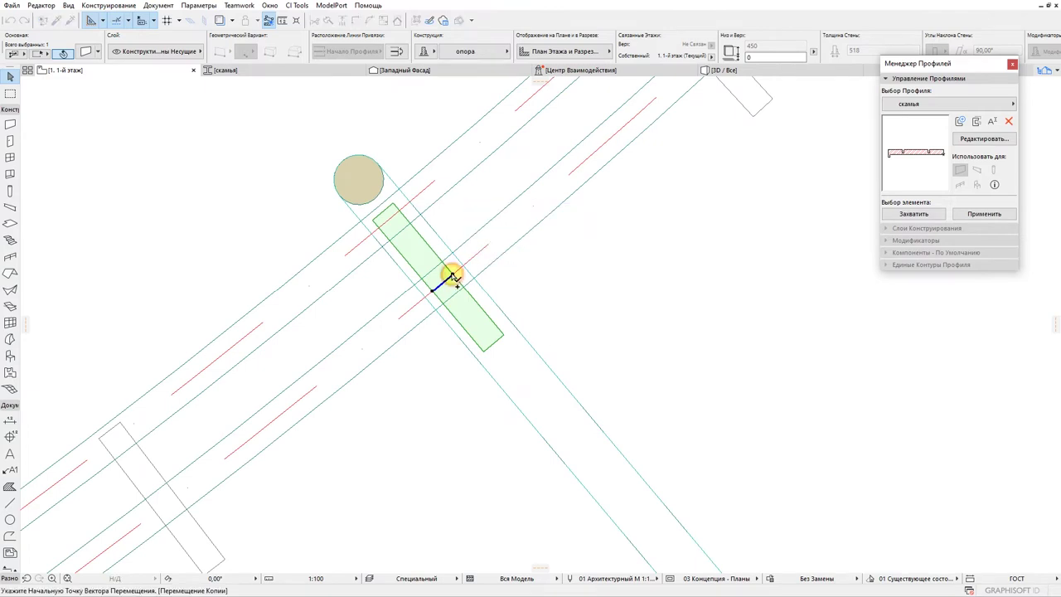
pyautogui.scroll(-12, 453, 277)
pyautogui.scroll(8, 447, 397)
pyautogui.click(522, 235)
# Rotate the original support at the inner arc's middle post about the arc's centre to the near side of the post
pyautogui.click(473, 309)
pyautogui.hotkey('ctrl', 'e')
pyautogui.scroll(-12, 381, 304)
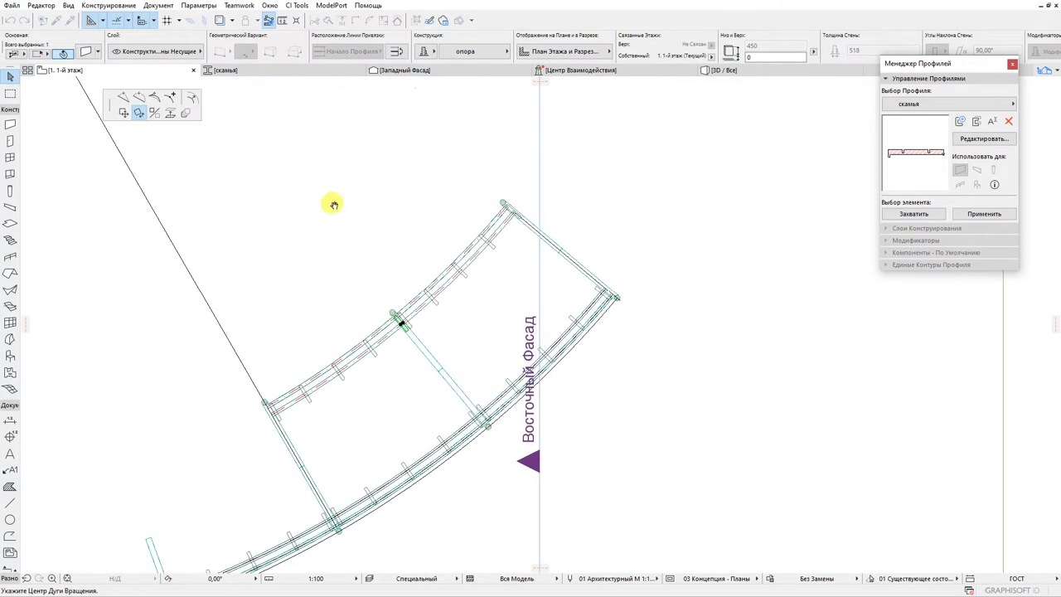
pyautogui.scroll(10, 466, 385)
pyautogui.click(471, 363)
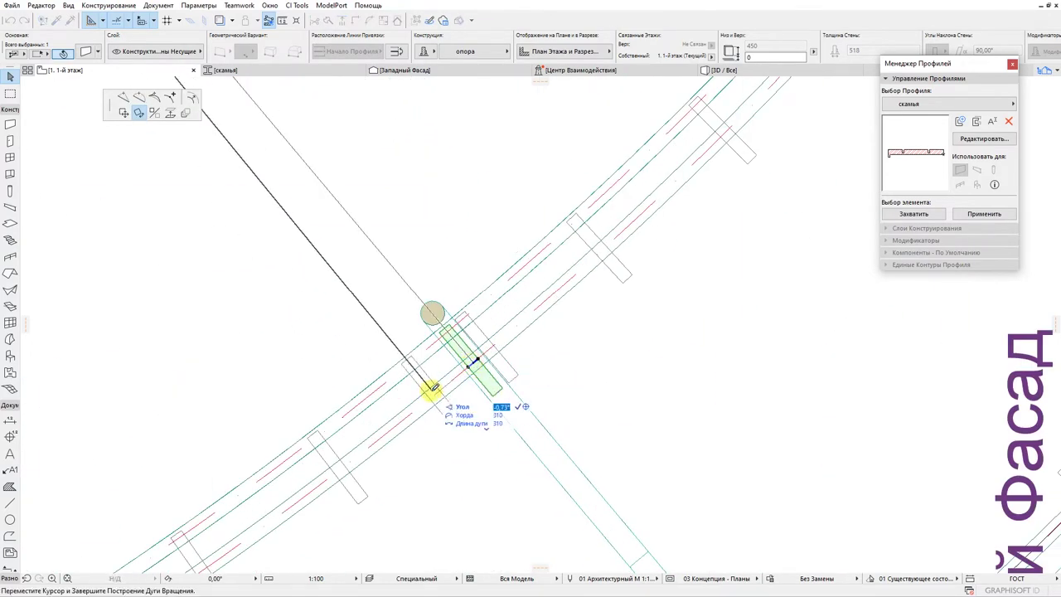
pyautogui.click(455, 372)
# Rotate the support at the inner arc's end post about the arc's centre so it sits just inside the post
pyautogui.scroll(-6, 583, 309)
pyautogui.scroll(5, 593, 289)
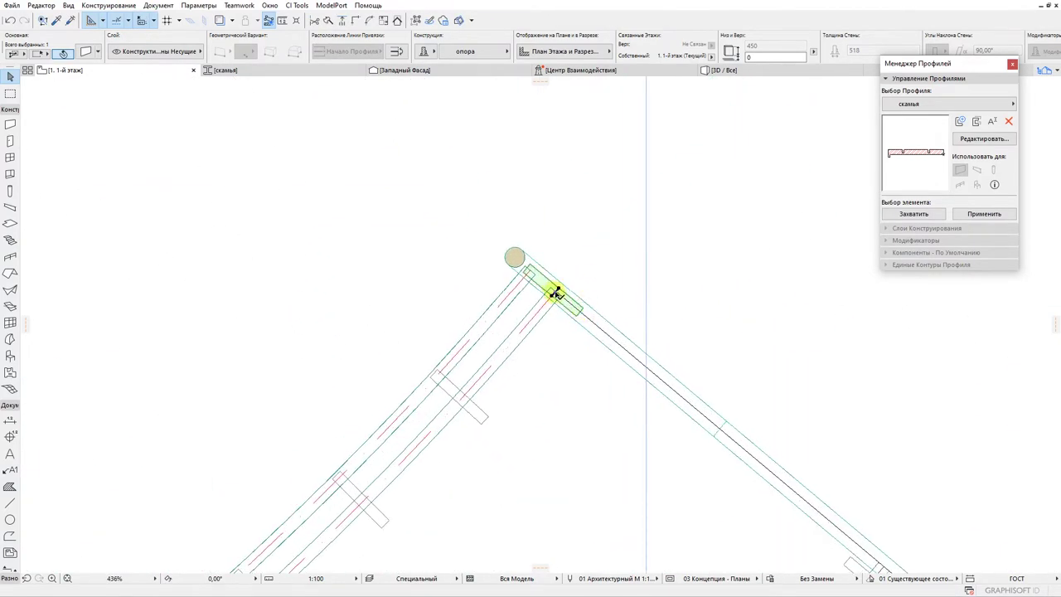
pyautogui.click(554, 293)
pyautogui.click(582, 309)
pyautogui.scroll(3, 584, 310)
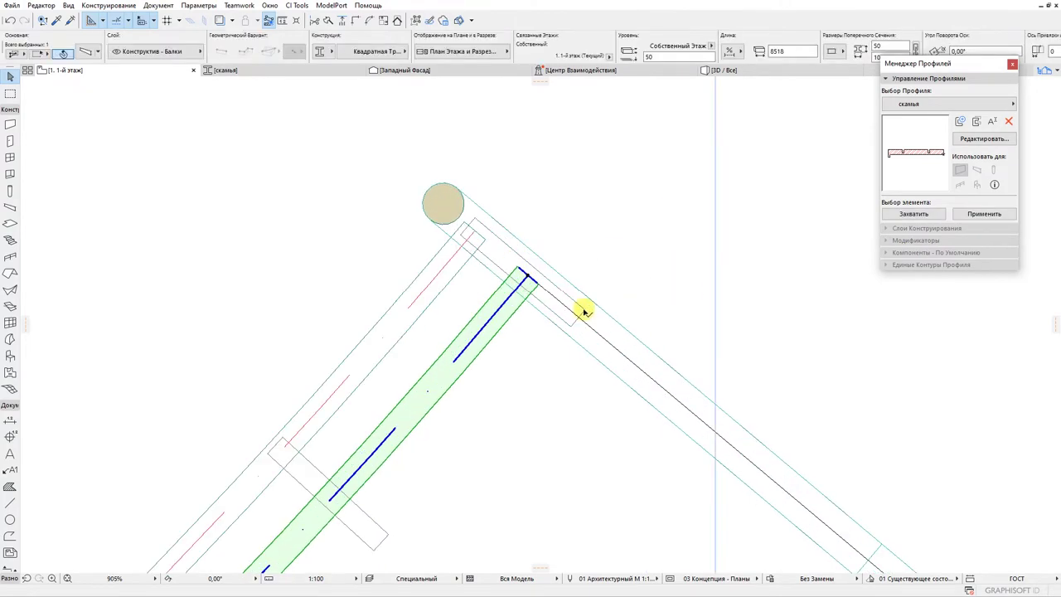
pyautogui.click(583, 311)
pyautogui.hotkey('ctrl', 'e')
pyautogui.scroll(-7, 370, 224)
pyautogui.moveTo(390, 241); pyautogui.dragTo(633, 514, button='middle')
pyautogui.scroll(-3, 481, 398)
pyautogui.scroll(-3, 204, 201)
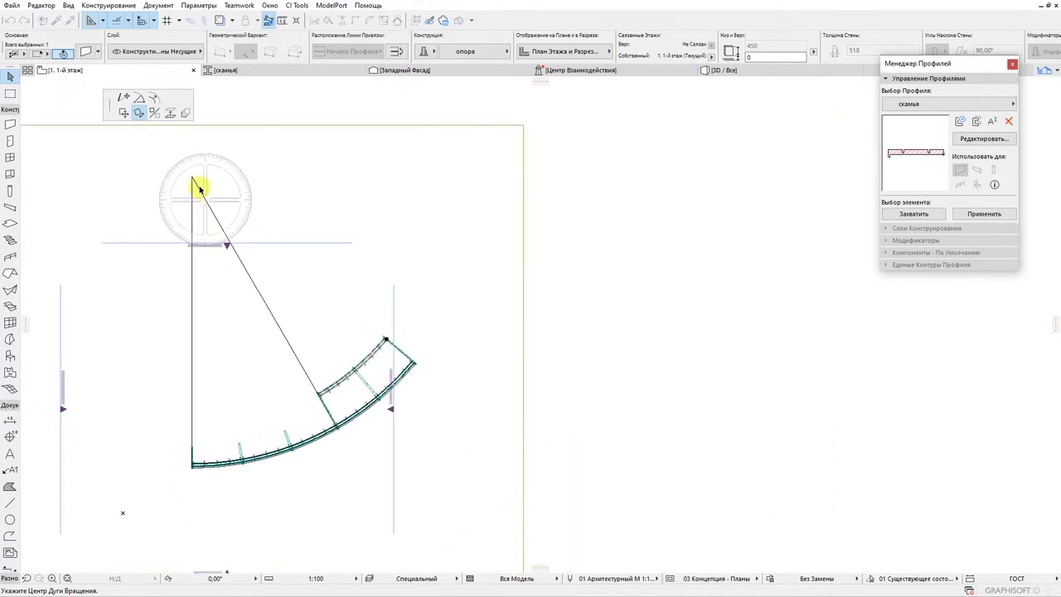
pyautogui.scroll(6, 372, 346)
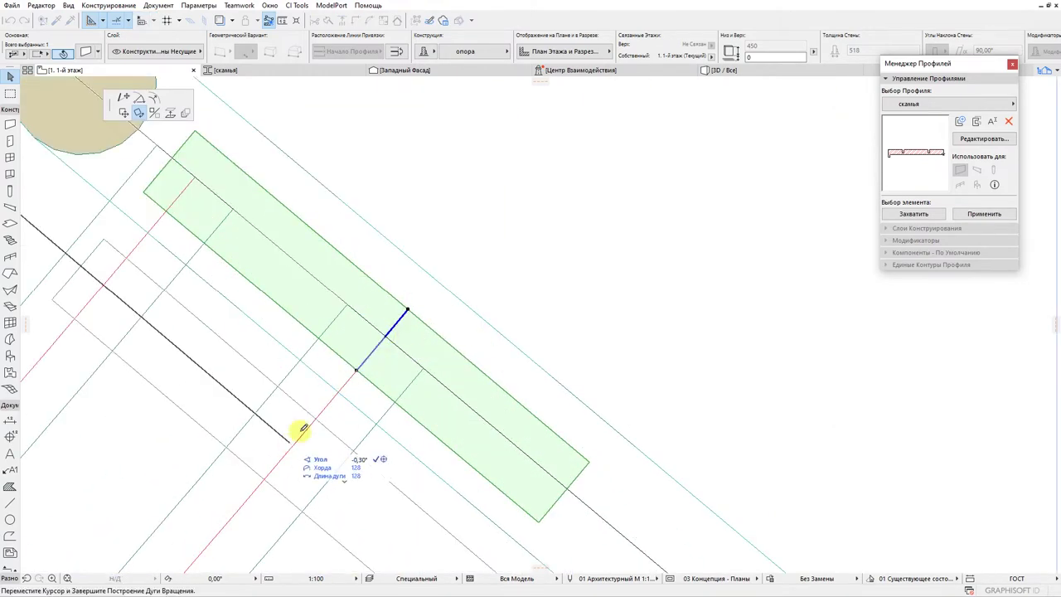
pyautogui.scroll(-2, 387, 383)
pyautogui.scroll(-8, 387, 383)
# Activate the Wall tool and set the скамья profile as the structure for new walls
pyautogui.moveTo(291, 425); pyautogui.dragTo(414, 426, button='middle')
pyautogui.scroll(3, 340, 435)
pyautogui.scroll(-4, 377, 384)
pyautogui.click(11, 129)
pyautogui.moveTo(359, 317); pyautogui.dragTo(342, 374, button='middle')
pyautogui.click(451, 51)
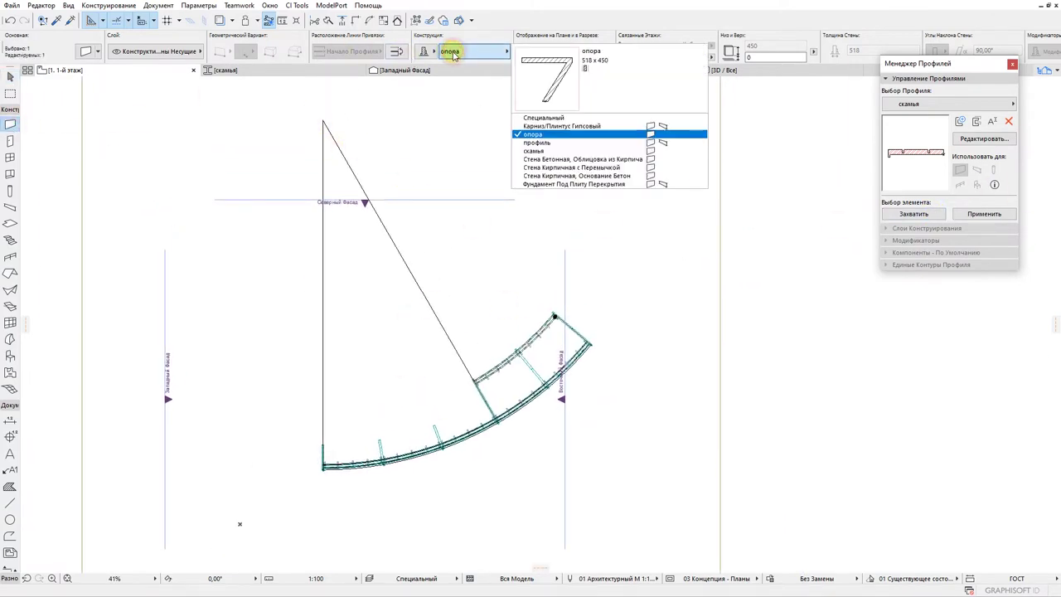
pyautogui.press('Escape')
pyautogui.scroll(4, 566, 317)
pyautogui.press('Escape')
pyautogui.click(471, 52)
pyautogui.click(533, 151)
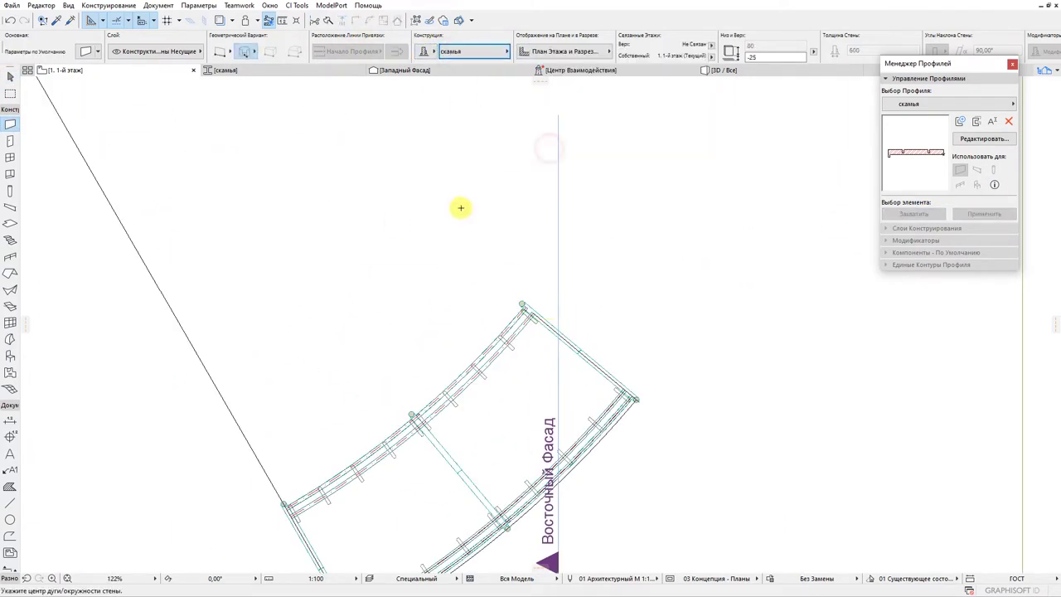
pyautogui.scroll(-5, 456, 208)
pyautogui.click(399, 150)
pyautogui.scroll(5, 406, 447)
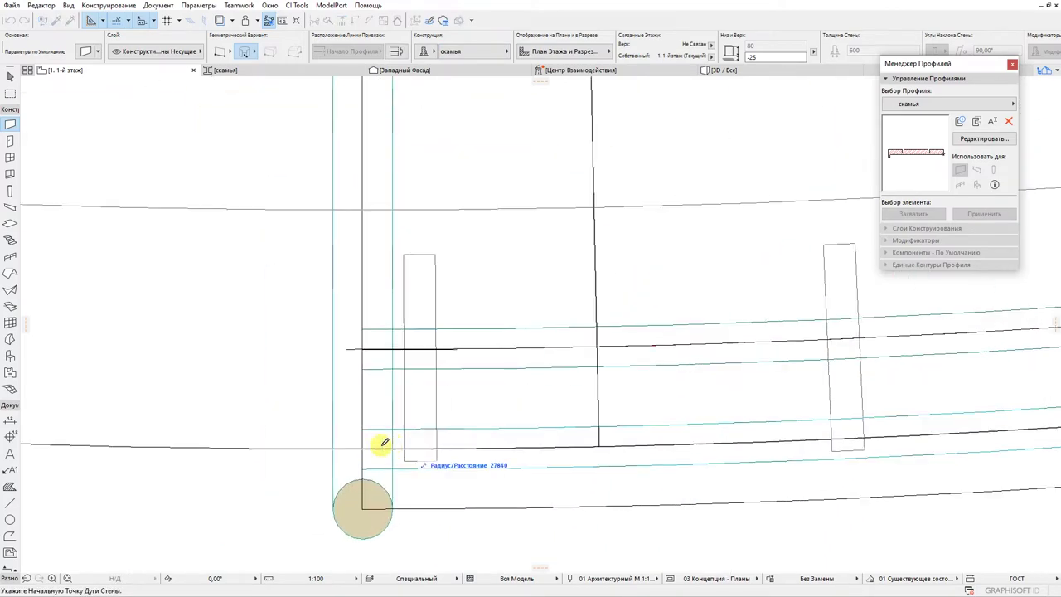
pyautogui.scroll(-7, 347, 423)
pyautogui.scroll(5, 346, 424)
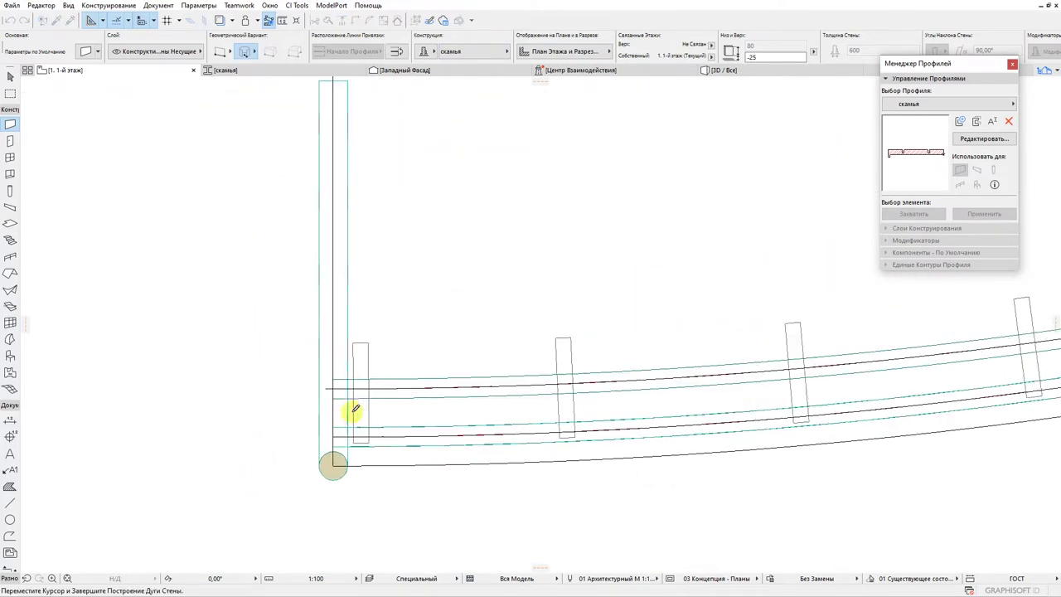
pyautogui.click(336, 388)
pyautogui.scroll(-3, 347, 407)
# Draw the curved bench wall about the arc's centre, following the outer beam's outer edge from the first post to the far end
pyautogui.scroll(-5, 346, 406)
pyautogui.click(374, 240)
pyautogui.scroll(5, 366, 238)
pyautogui.click(344, 217)
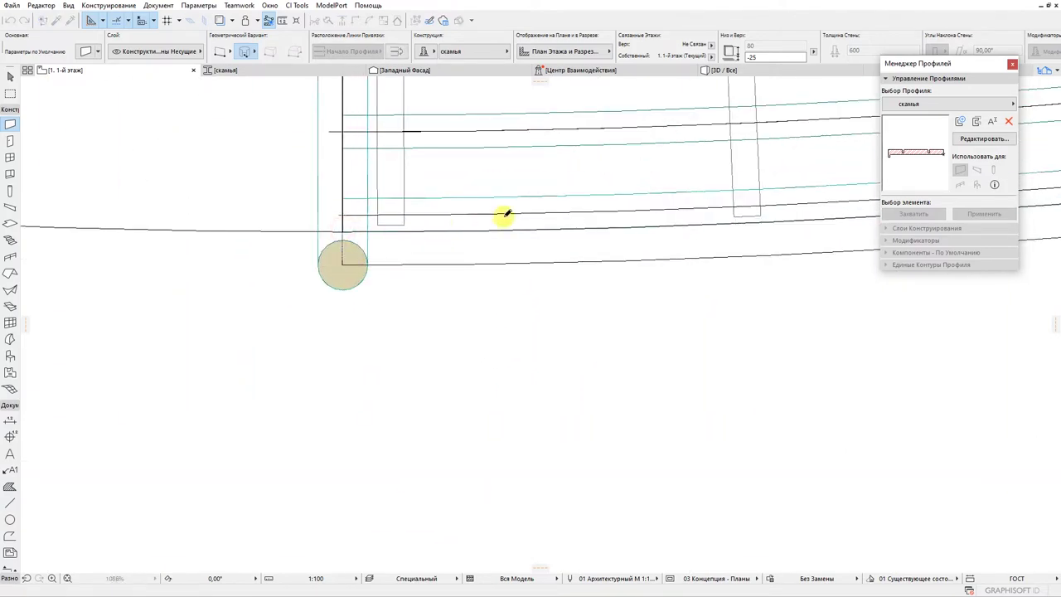
pyautogui.scroll(-3, 734, 253)
pyautogui.scroll(5, 770, 260)
pyautogui.click(776, 262)
pyautogui.scroll(-7, 744, 252)
pyautogui.scroll(6, 385, 275)
pyautogui.press('Escape')
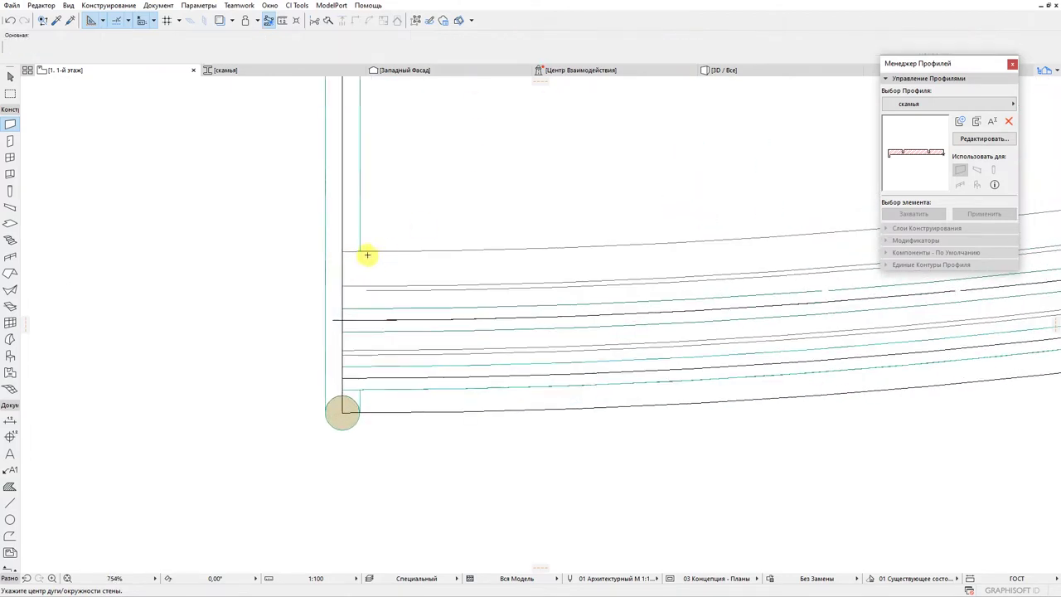
# Pull the bench's starting end along its arc to the edge of the first arch, and open the 3D view
pyautogui.click(369, 254)
pyautogui.click(343, 389)
pyautogui.click(343, 389)
pyautogui.click(140, 98)
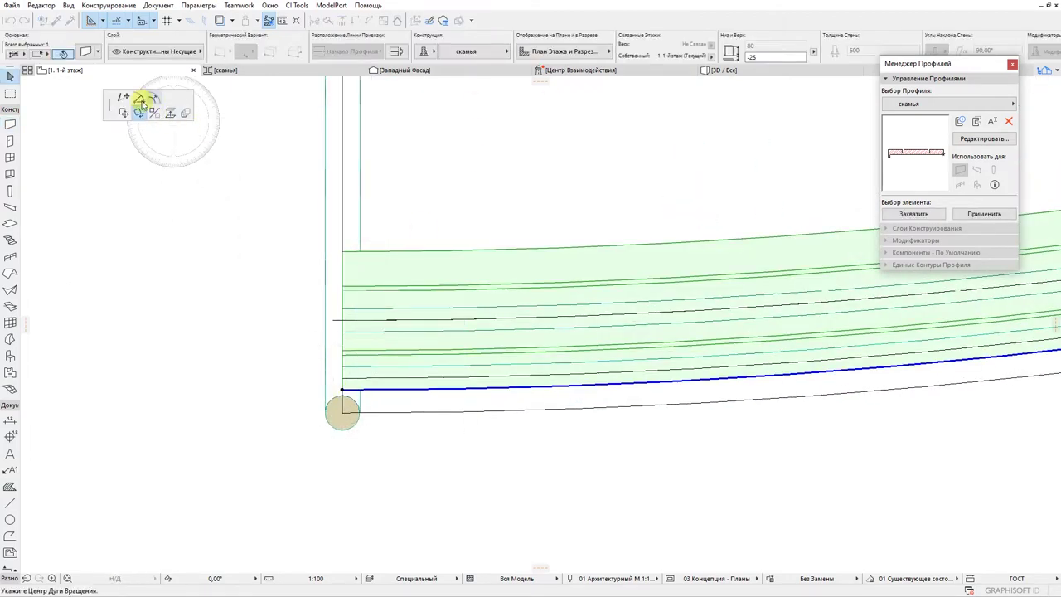
pyautogui.click(367, 389)
pyautogui.scroll(-8, 389, 394)
pyautogui.scroll(4, 570, 359)
pyautogui.scroll(-5, 569, 360)
pyautogui.scroll(5, 509, 365)
pyautogui.scroll(2, 220, 378)
pyautogui.click(705, 71)
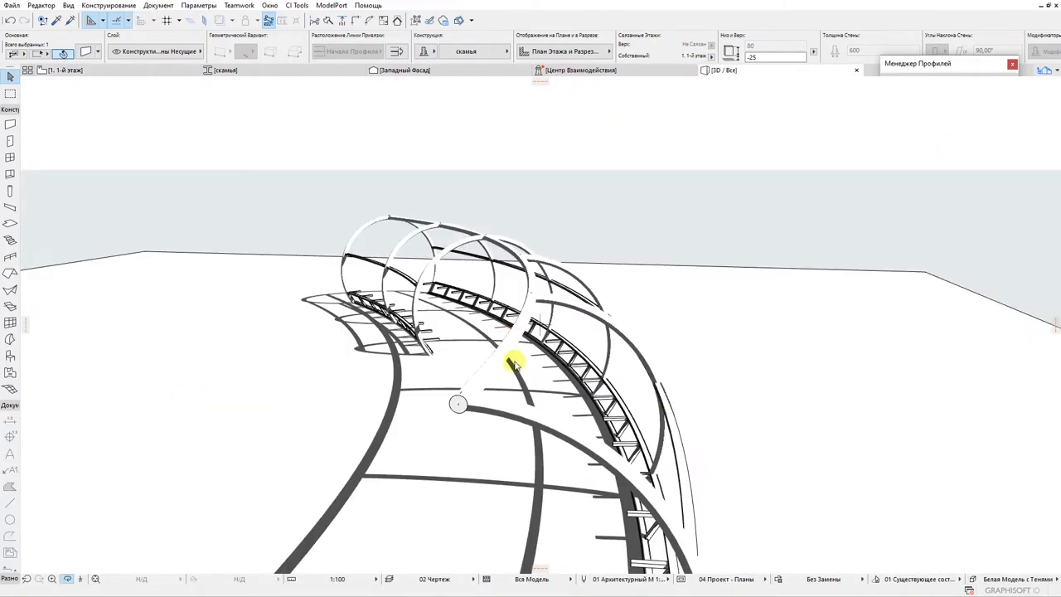
# Raise the outer bench wall in the west elevation onto the upper corner of the support, at a base elevation of 450
pyautogui.click(209, 70)
pyautogui.click(404, 70)
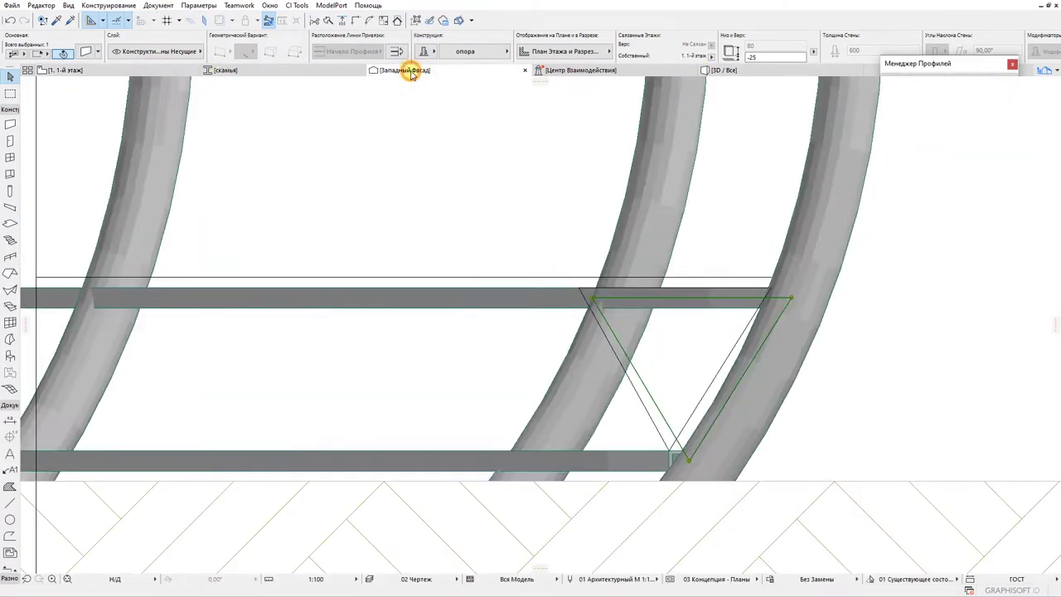
pyautogui.scroll(3, 321, 410)
pyautogui.scroll(4, 338, 356)
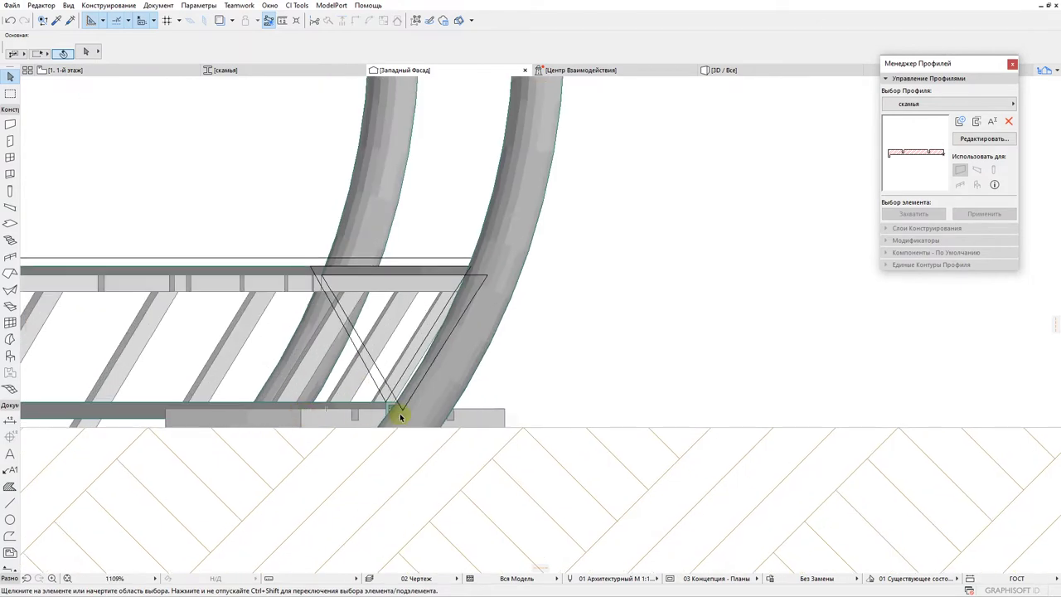
pyautogui.click(467, 422)
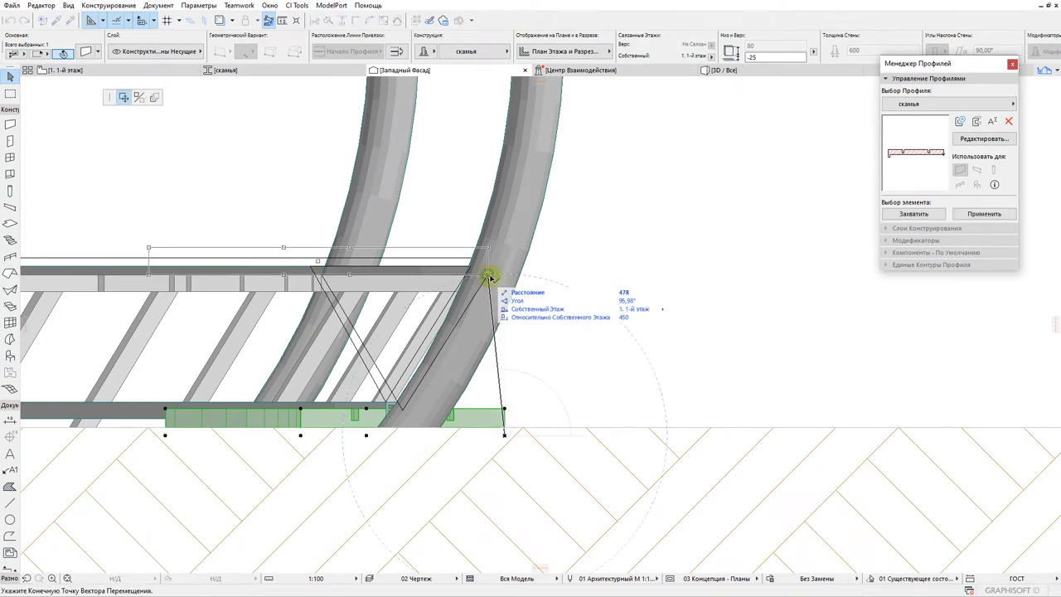
pyautogui.scroll(6, 505, 277)
pyautogui.click(504, 272)
pyautogui.scroll(-5, 553, 297)
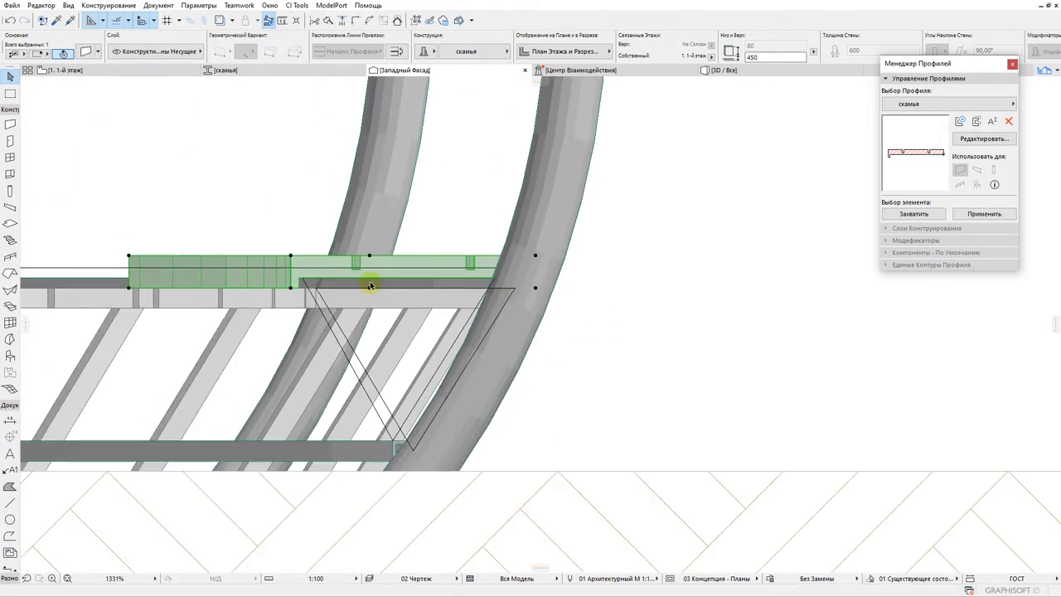
# Lower the outer bench onto the support so its base elevation is 430
pyautogui.scroll(4, 370, 285)
pyautogui.click(370, 290)
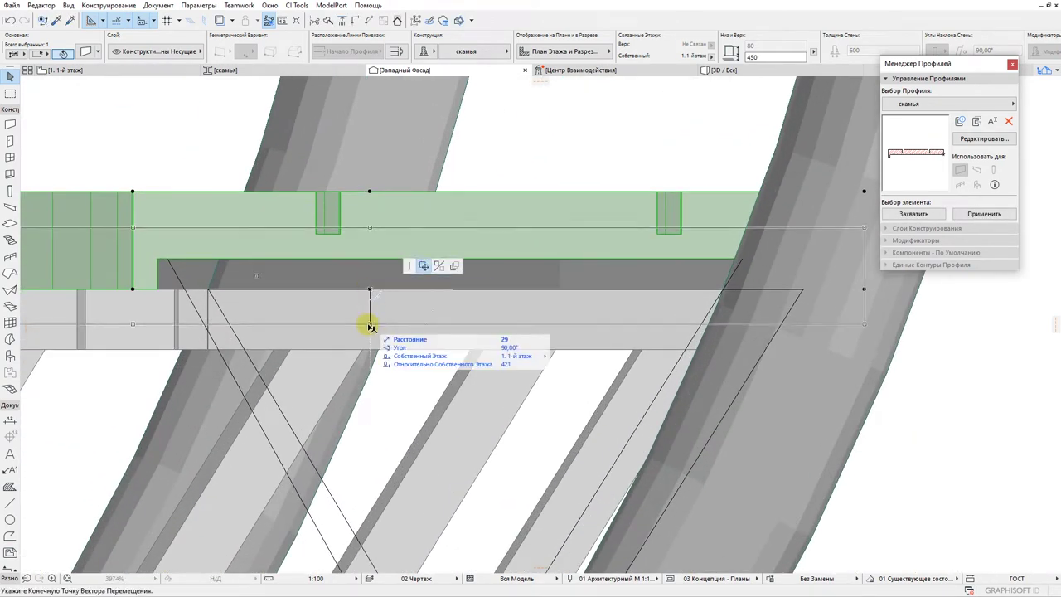
pyautogui.click(370, 315)
# Multiply the outer bench on the floor plan by rotating copies about the arc's centre into the remaining bays between the arches
pyautogui.click(83, 71)
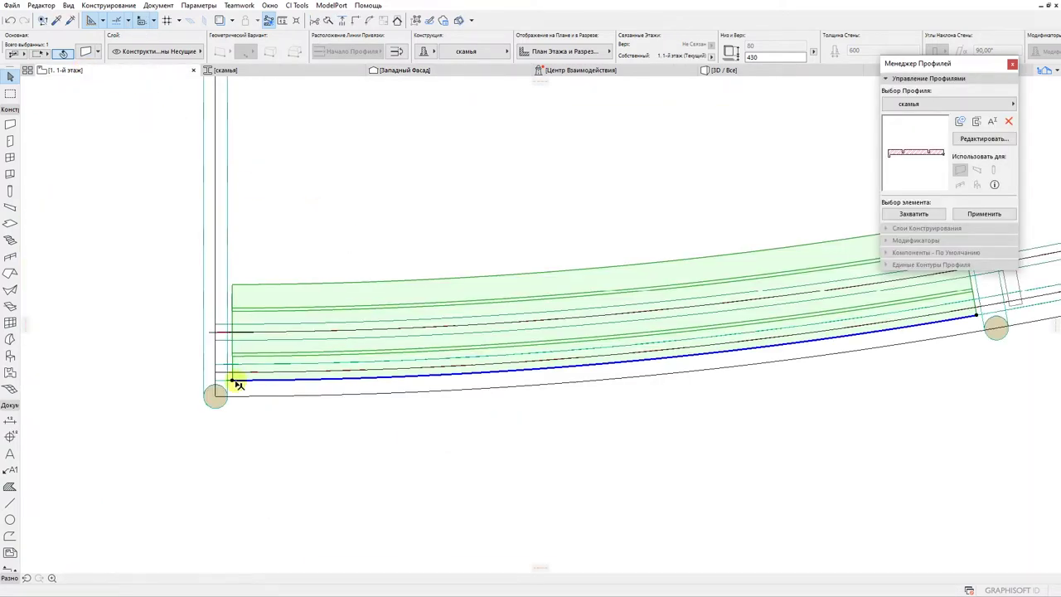
pyautogui.scroll(4, 236, 383)
pyautogui.click(186, 113)
pyautogui.click(607, 351)
pyautogui.middleClick(375, 318)
pyautogui.middleClick(374, 318)
pyautogui.scroll(4, 412, 434)
pyautogui.click(415, 433)
pyautogui.scroll(-2, 584, 381)
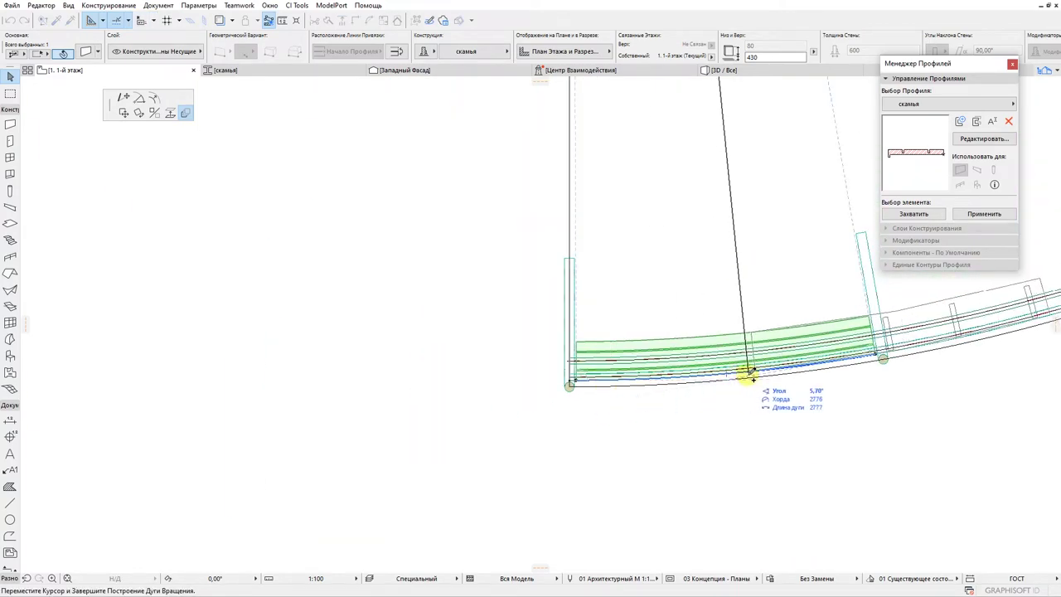
pyautogui.scroll(4, 906, 344)
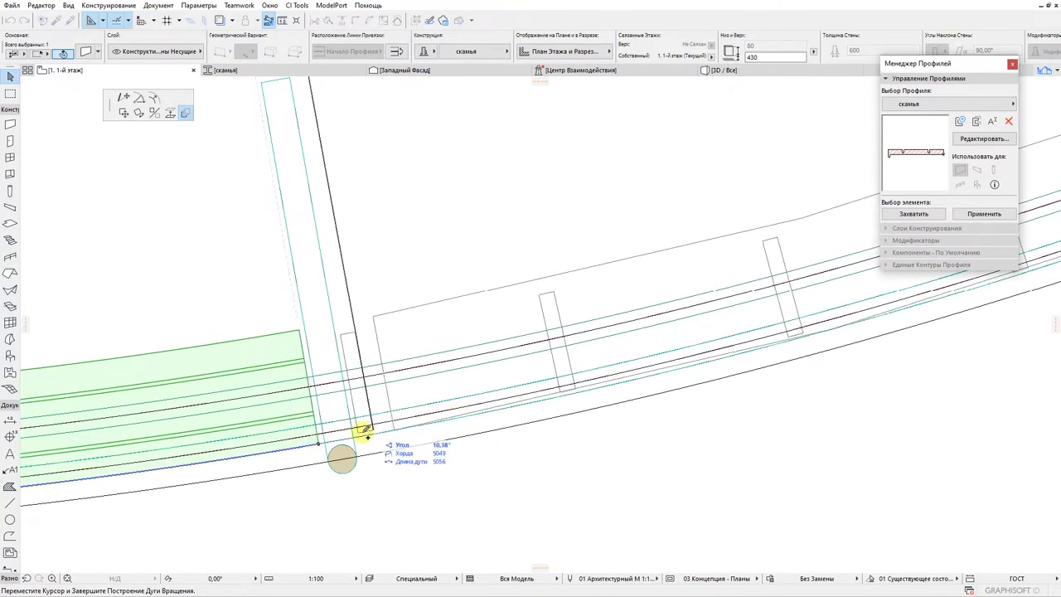
pyautogui.scroll(-3, 338, 440)
pyautogui.moveTo(428, 421); pyautogui.dragTo(320, 450, button='middle')
pyautogui.moveTo(675, 315); pyautogui.dragTo(262, 501, button='middle')
pyautogui.moveTo(722, 173); pyautogui.dragTo(452, 389, button='middle')
# View the copied benches in 3D and open the скамья profile for editing, at its downward lip
pyautogui.click(711, 73)
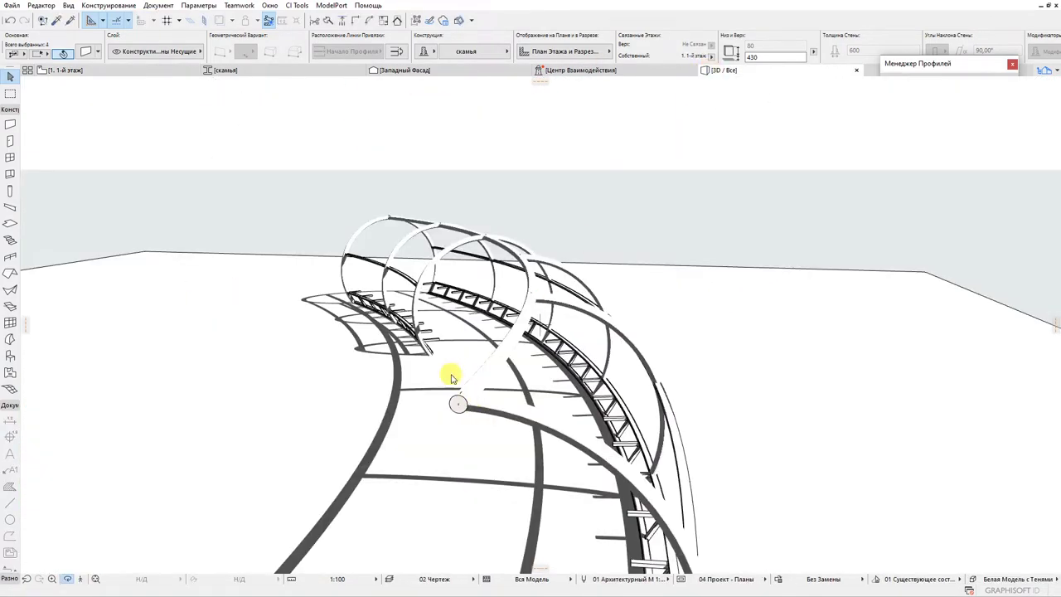
pyautogui.keyDown('shift'); pyautogui.moveTo(450, 346); pyautogui.dragTo(984, 139, button='middle'); pyautogui.keyUp('shift')
pyautogui.scroll(3, 611, 346)
pyautogui.click(984, 138)
pyautogui.moveTo(283, 380); pyautogui.dragTo(345, 307, button='middle')
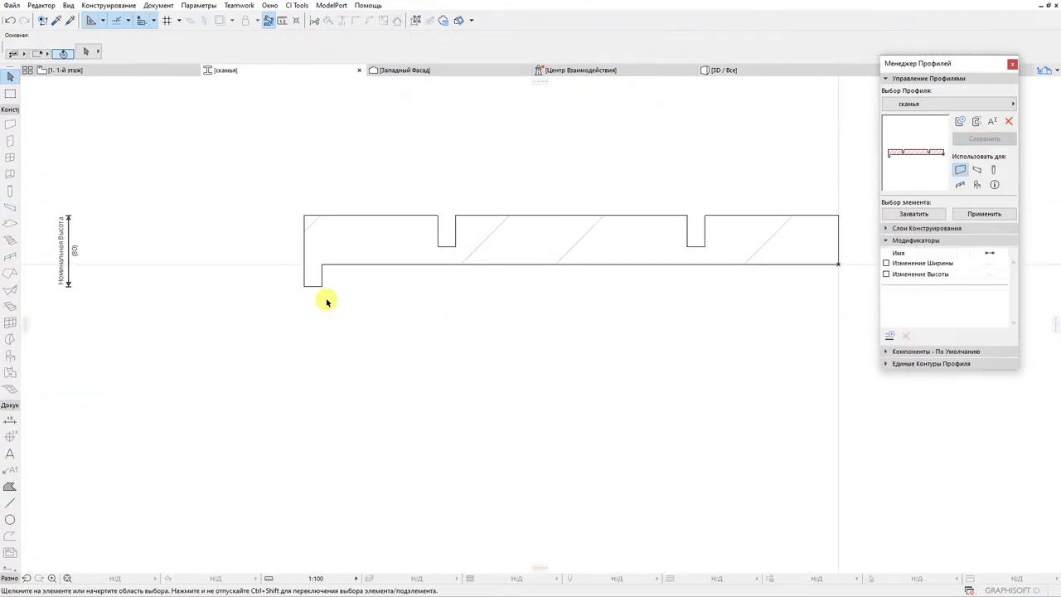
pyautogui.scroll(5, 313, 288)
pyautogui.click(301, 283)
pyautogui.press('Escape')
pyautogui.press('l')
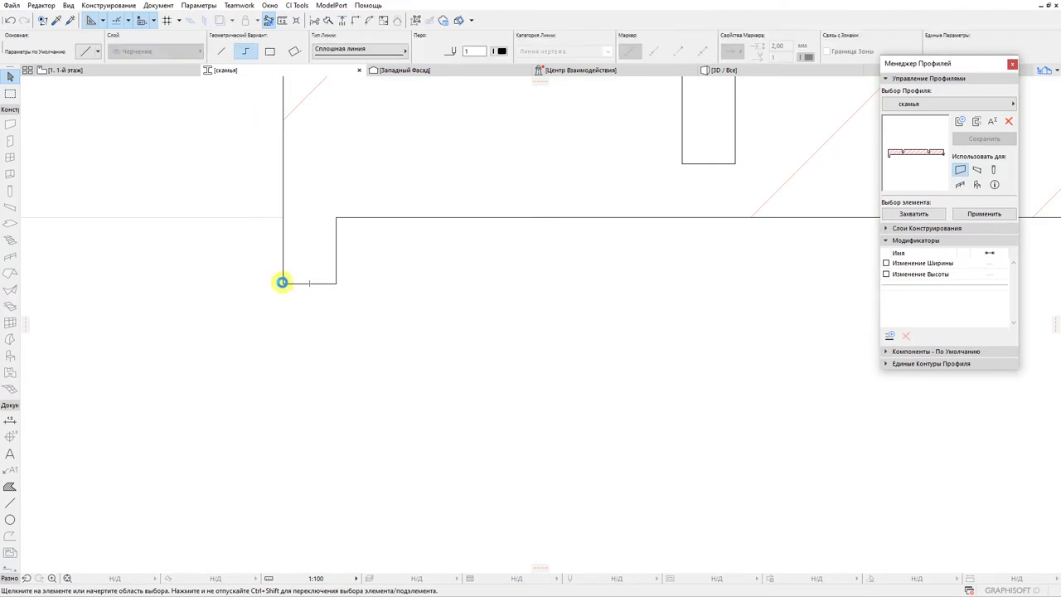
pyautogui.click(283, 283)
pyautogui.press('Escape')
# Lengthen the скамья profile's lip downward with a level lower edge, for an overall profile height of 120
pyautogui.click(310, 249)
pyautogui.click(283, 284)
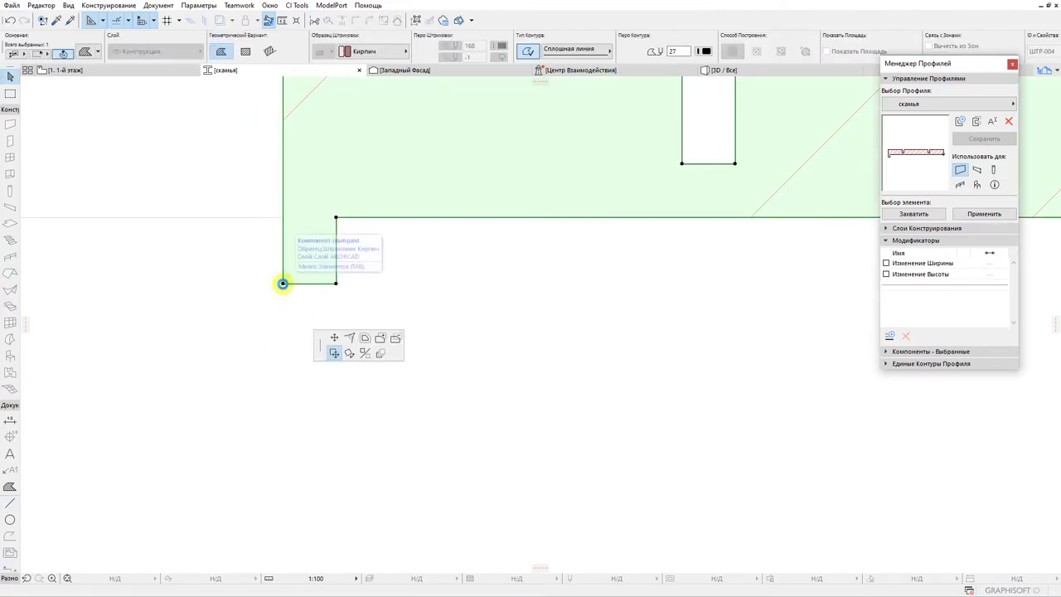
pyautogui.click(125, 95)
pyautogui.click(283, 364)
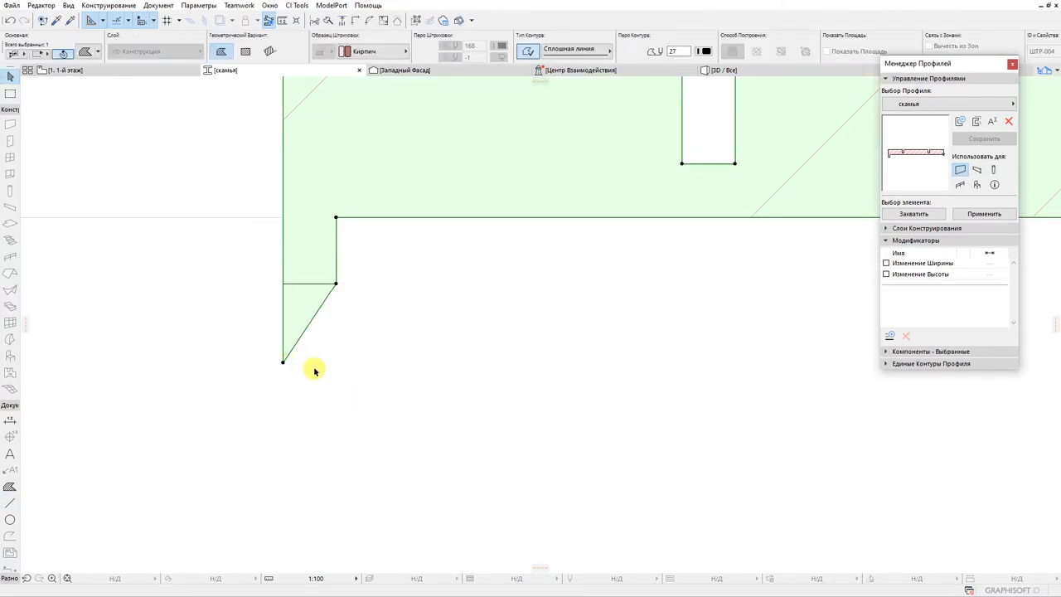
pyautogui.click(334, 382)
pyautogui.click(336, 387)
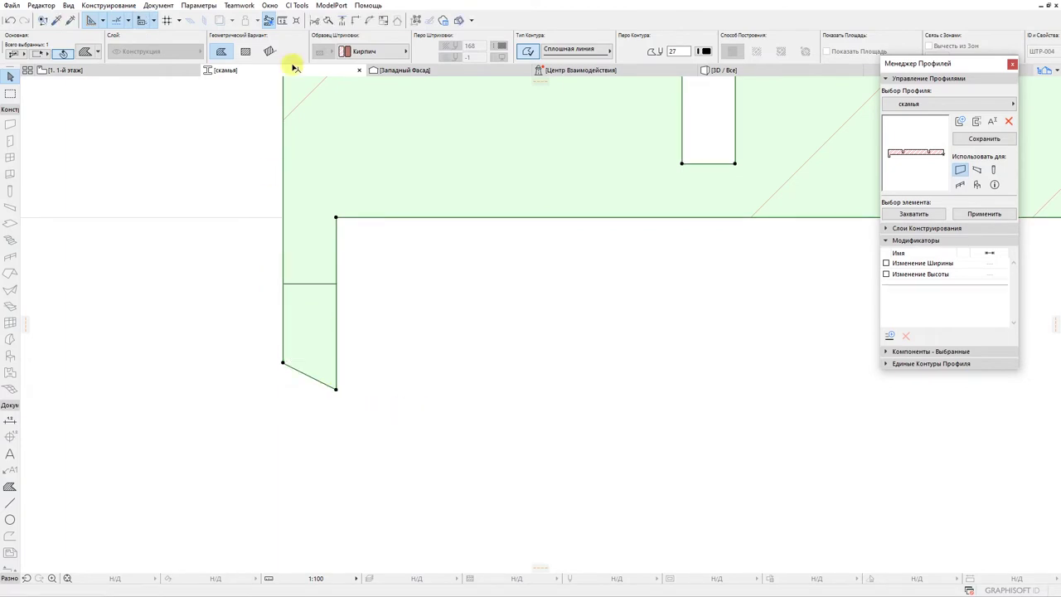
pyautogui.click(284, 364)
pyautogui.click(282, 388)
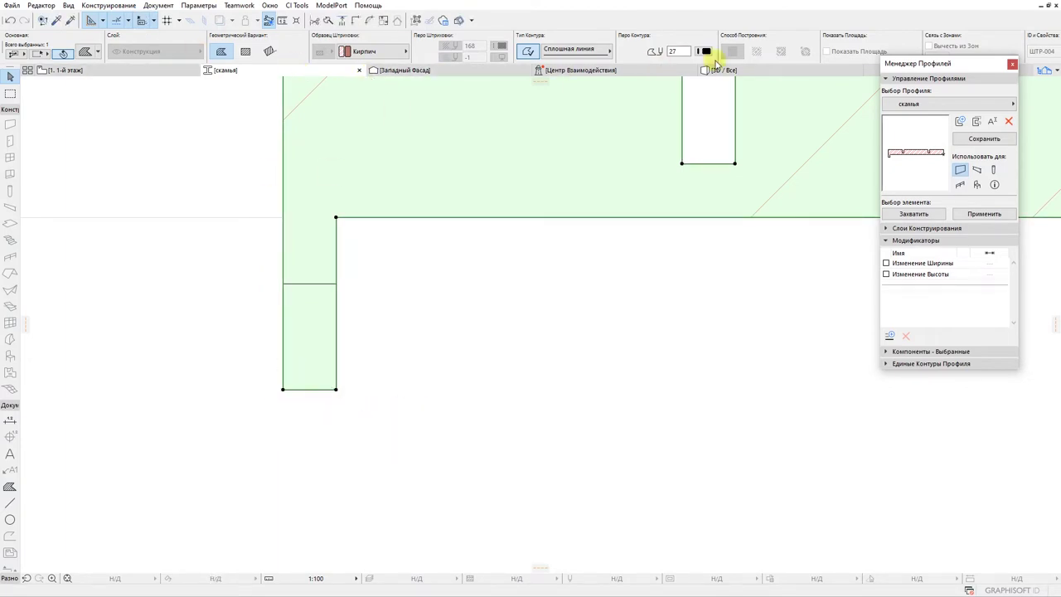
# Save and apply the edited скамья profile, and check the benches on both sides of the pergola in 3D
pyautogui.click(716, 70)
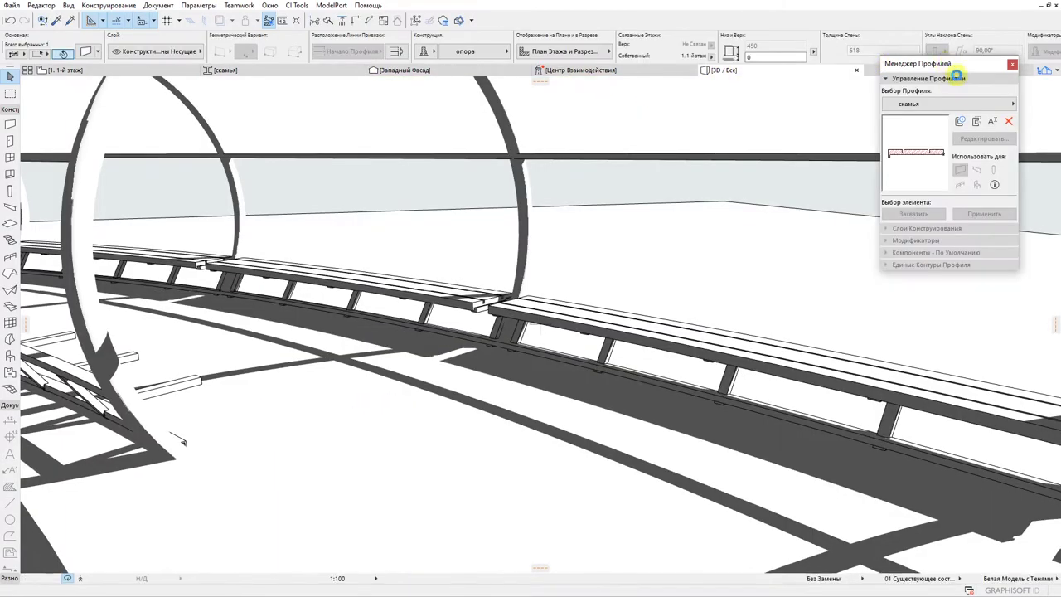
pyautogui.click(273, 69)
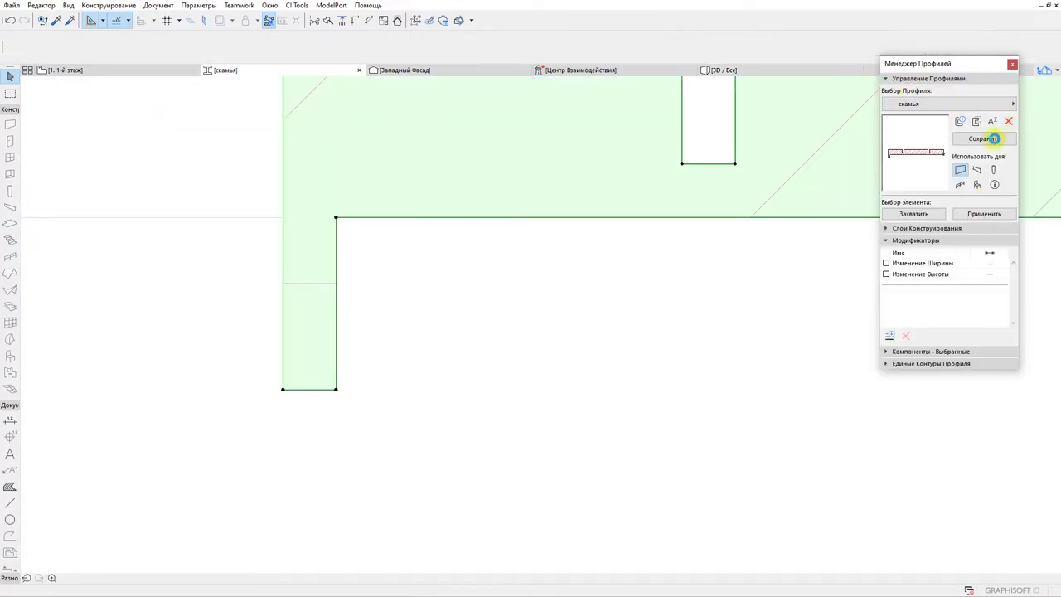
pyautogui.click(985, 214)
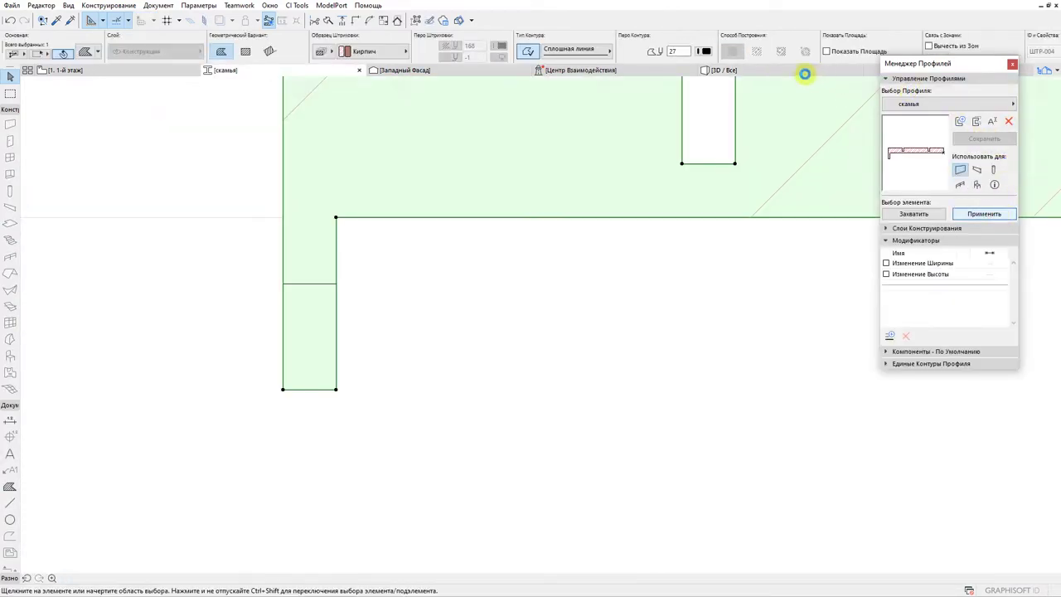
pyautogui.click(728, 71)
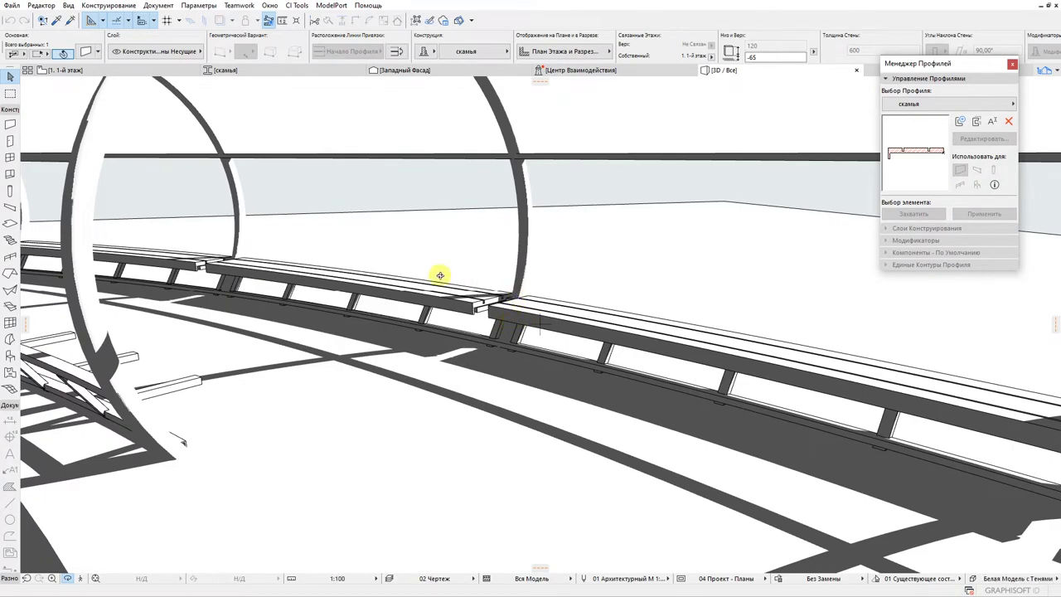
pyautogui.scroll(-1, 474, 265)
pyautogui.scroll(-5, 502, 296)
pyautogui.keyDown('shift'); pyautogui.moveTo(403, 270); pyautogui.dragTo(270, 282, button='middle'); pyautogui.keyUp('shift')
pyautogui.scroll(4, 284, 315)
pyautogui.scroll(2, 271, 282)
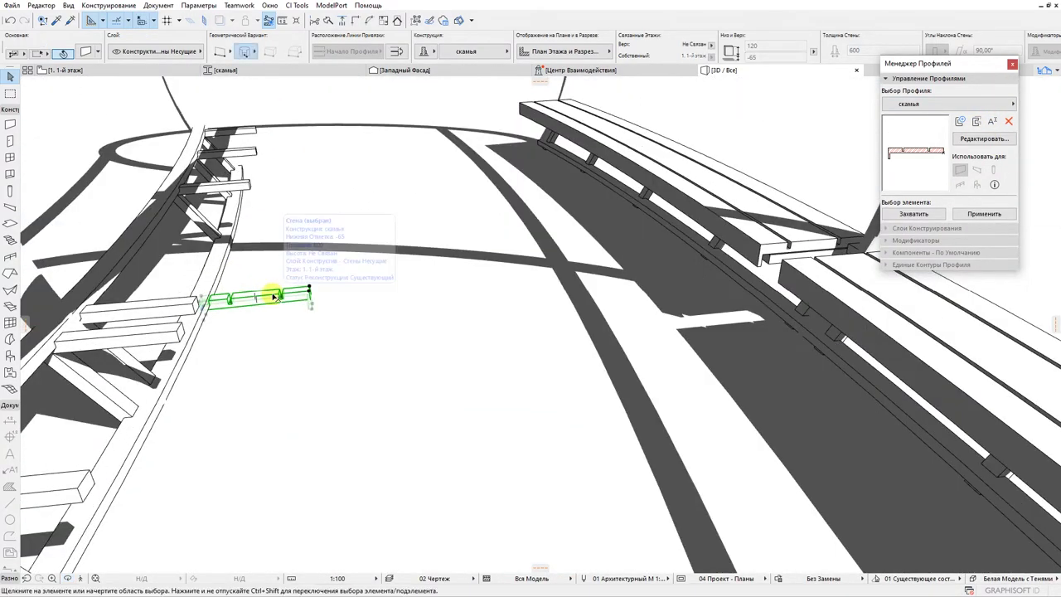
pyautogui.click(273, 297)
# Draw a curved скамья bench wall about the arc's centre along the inner beam, from the first inner post to the second
pyautogui.click(75, 70)
pyautogui.scroll(5, 585, 236)
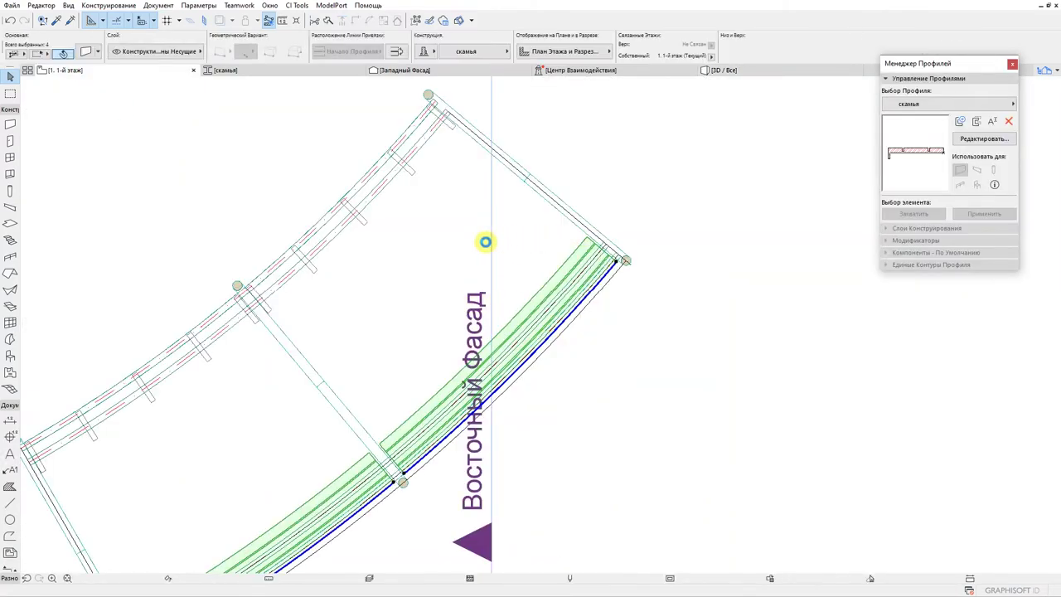
pyautogui.moveTo(467, 271); pyautogui.dragTo(490, 256, button='middle')
pyautogui.scroll(5, 427, 456)
pyautogui.moveTo(428, 455); pyautogui.dragTo(500, 386, button='middle')
pyautogui.scroll(-5, 500, 386)
pyautogui.scroll(5, 166, 355)
pyautogui.moveTo(166, 356); pyautogui.dragTo(179, 287, button='middle')
pyautogui.click(12, 126)
pyautogui.scroll(4, 166, 284)
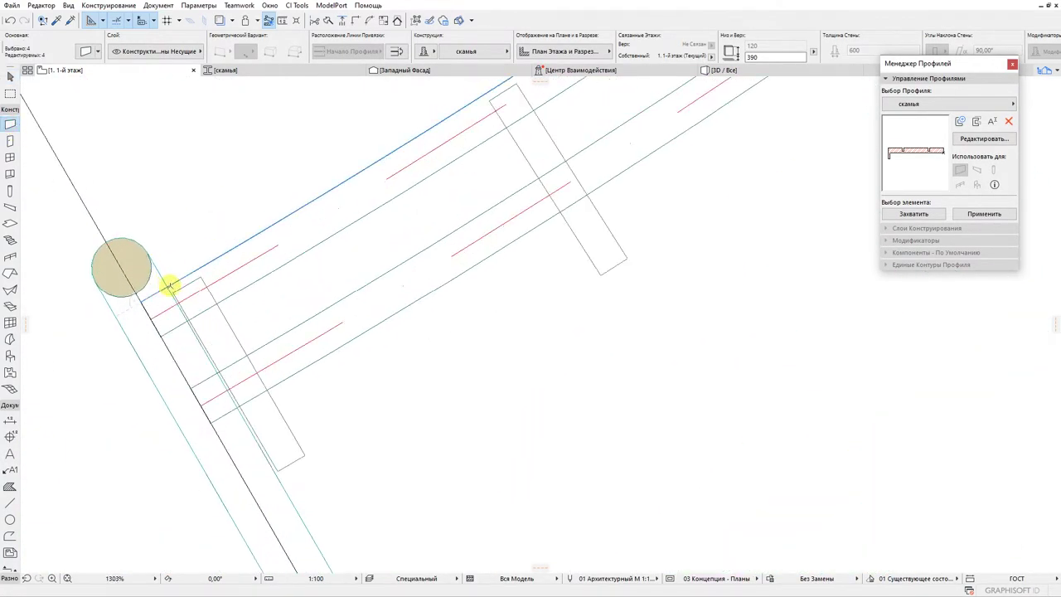
pyautogui.scroll(-15, 142, 303)
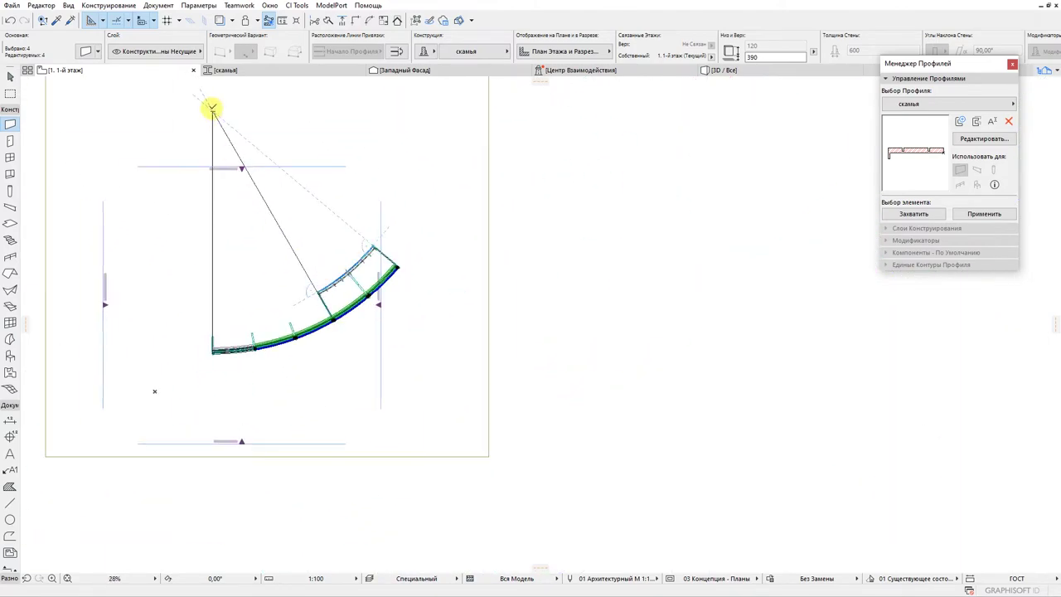
pyautogui.click(213, 111)
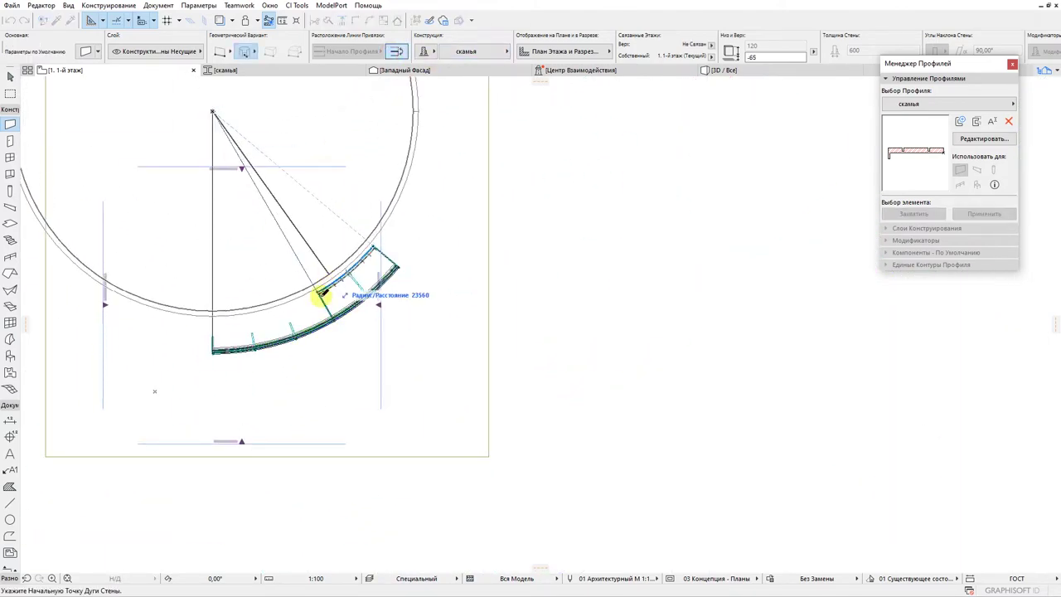
pyautogui.scroll(10, 323, 291)
pyautogui.click(242, 240)
pyautogui.scroll(-7, 569, 171)
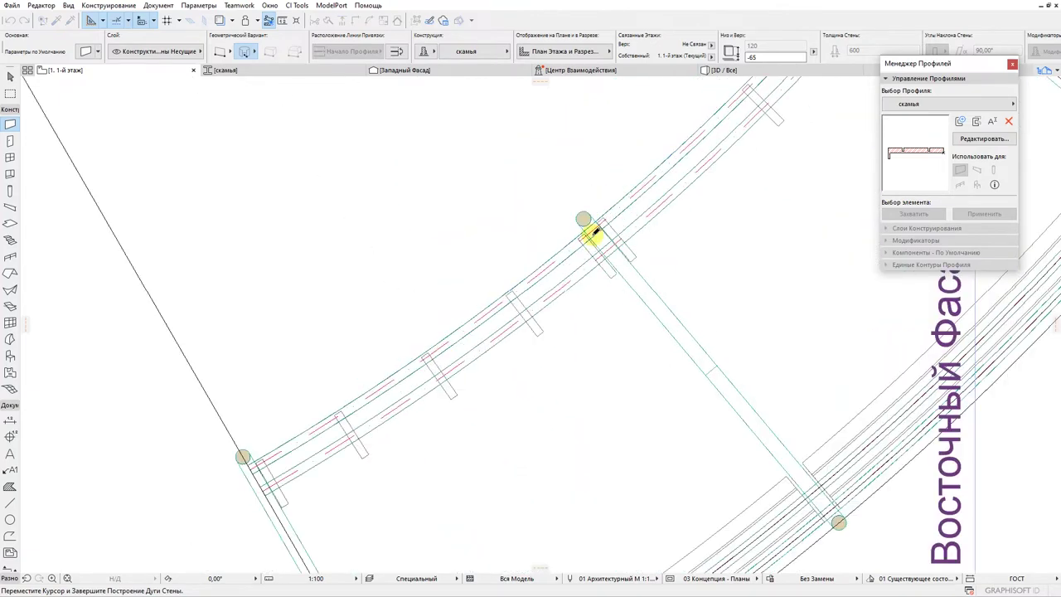
pyautogui.scroll(8, 584, 217)
pyautogui.click(580, 213)
# Pull the inner bench's starting end along its arc to the edge of the arch at the first inner post
pyautogui.scroll(-7, 708, 118)
pyautogui.scroll(8, 367, 391)
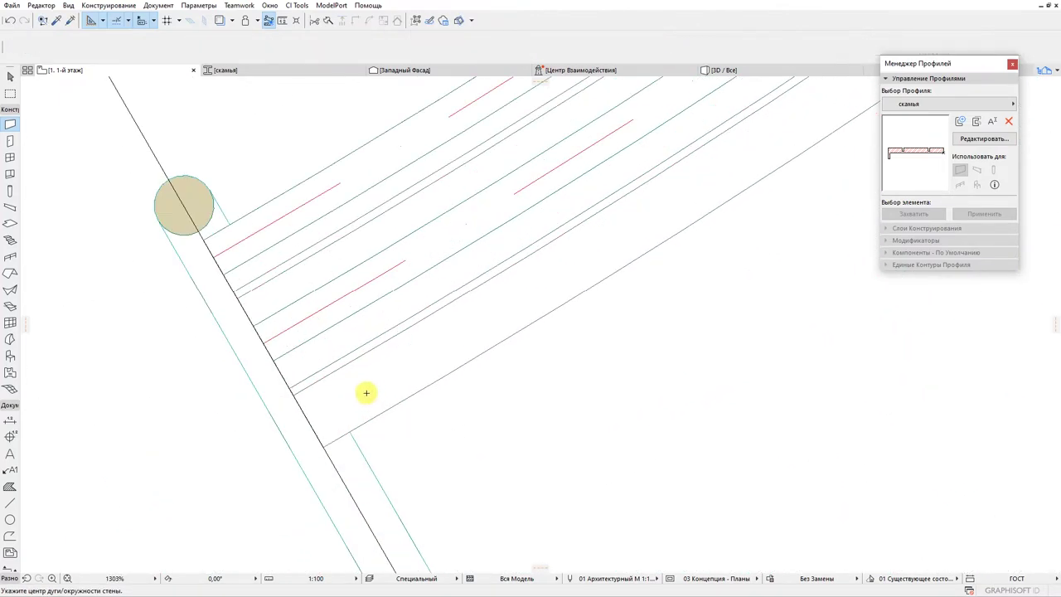
pyautogui.press('Escape')
pyautogui.click(206, 240)
pyautogui.click(204, 240)
pyautogui.click(140, 109)
pyautogui.click(235, 221)
pyautogui.scroll(6, 234, 222)
# Multiply the inner bench by rotating a copy about the arc's centre into the next bay, starting beside the middle arch
pyautogui.click(234, 222)
pyautogui.click(226, 227)
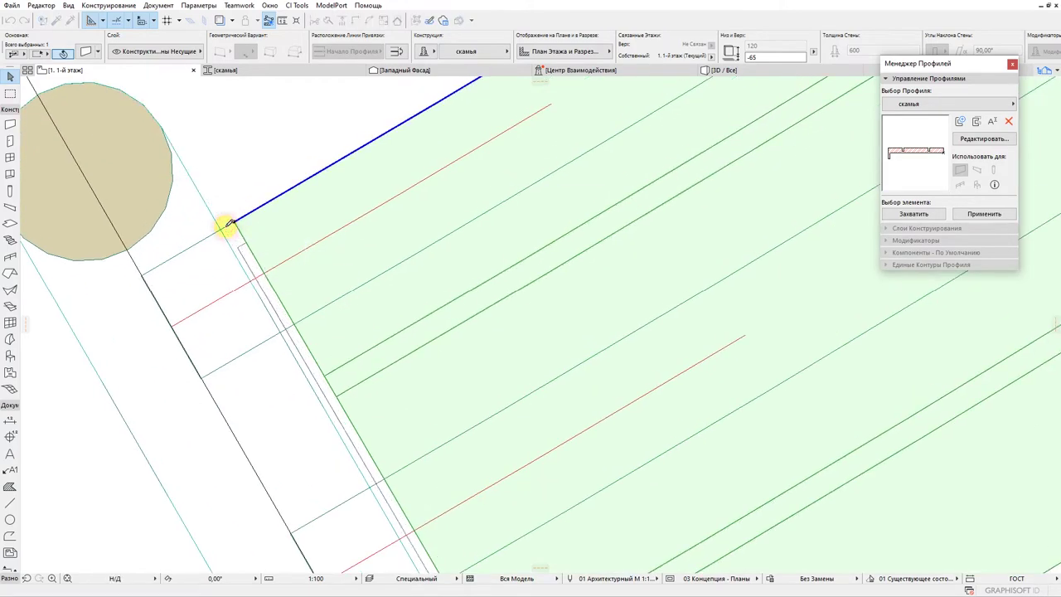
pyautogui.click(186, 113)
pyautogui.click(610, 349)
pyautogui.scroll(-8, 518, 252)
pyautogui.moveTo(473, 192); pyautogui.dragTo(449, 361, button='middle')
pyautogui.scroll(-3, 449, 360)
pyautogui.click(346, 180)
pyautogui.scroll(8, 475, 395)
pyautogui.click(457, 412)
pyautogui.moveTo(704, 216); pyautogui.dragTo(583, 310, button='middle')
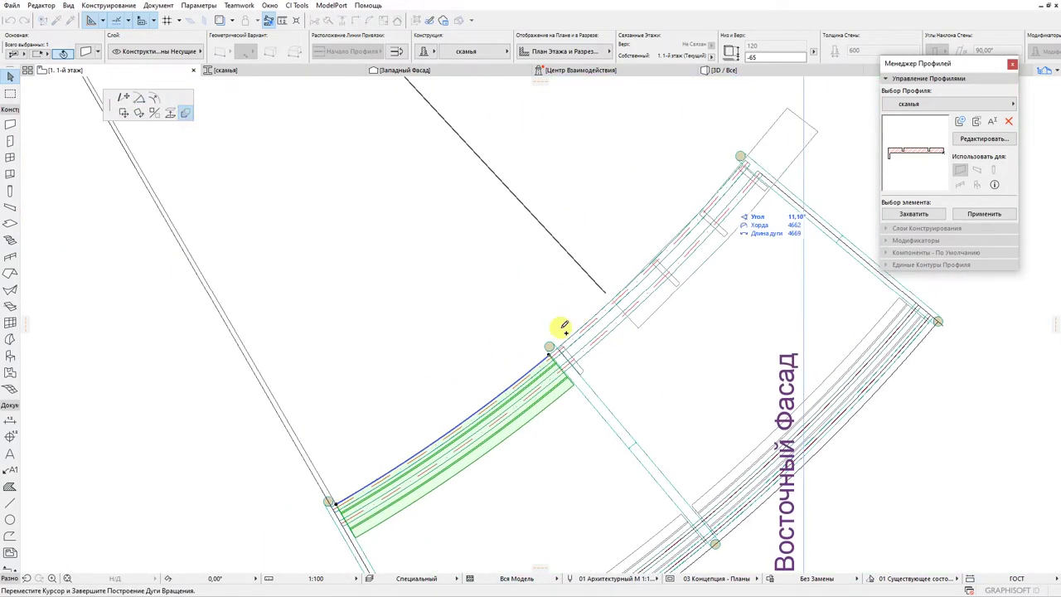
pyautogui.scroll(6, 561, 340)
pyautogui.click(550, 359)
pyautogui.moveTo(549, 360); pyautogui.dragTo(536, 260, button='middle')
pyautogui.scroll(-3, 536, 260)
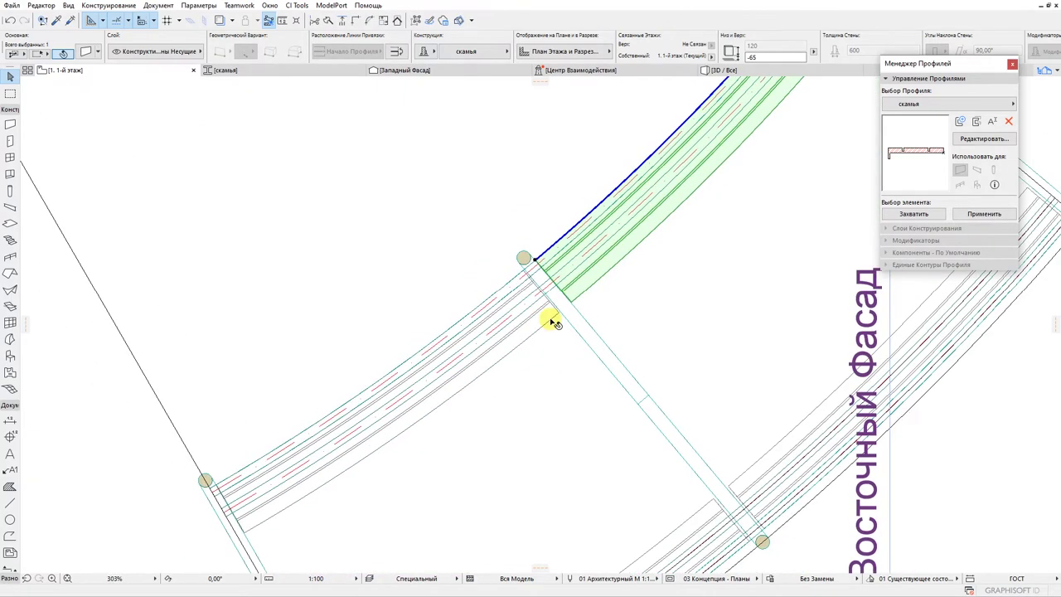
# Select both inner benches and raise them 455 vertically in the west elevation to the height of the outer benches
pyautogui.click(561, 325)
pyautogui.click(593, 282)
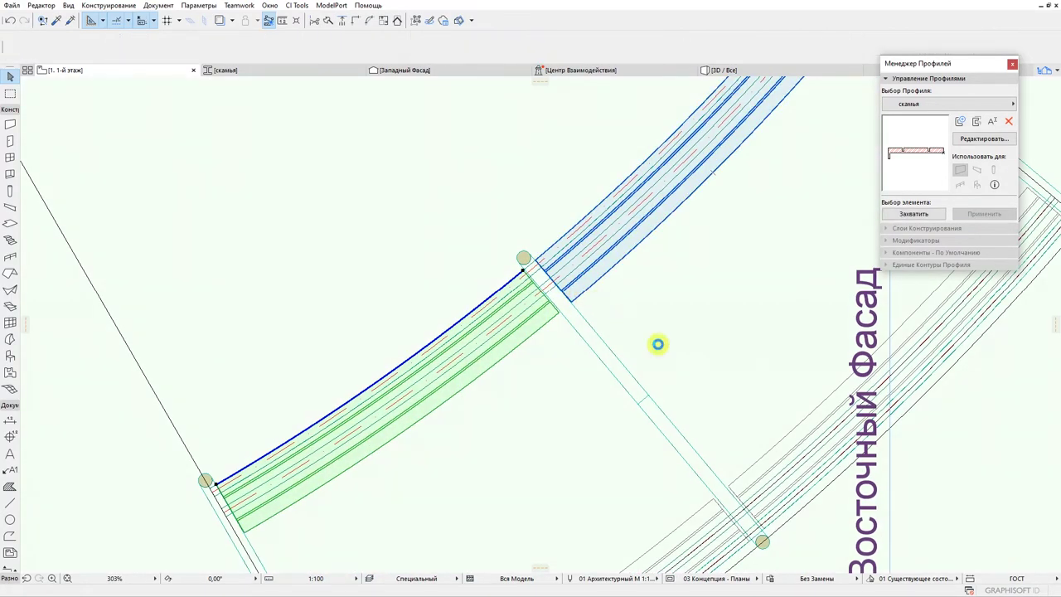
pyautogui.click(632, 312)
pyautogui.click(628, 289)
pyautogui.scroll(-8, 474, 227)
pyautogui.keyDown('shift'); pyautogui.click(561, 300); pyautogui.keyUp('shift')
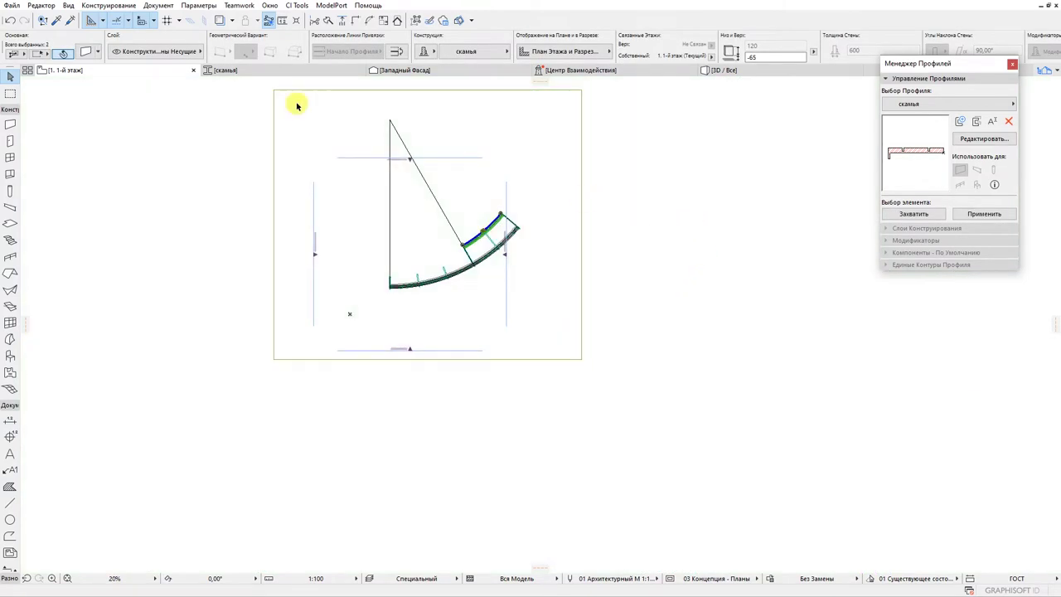
pyautogui.click(422, 71)
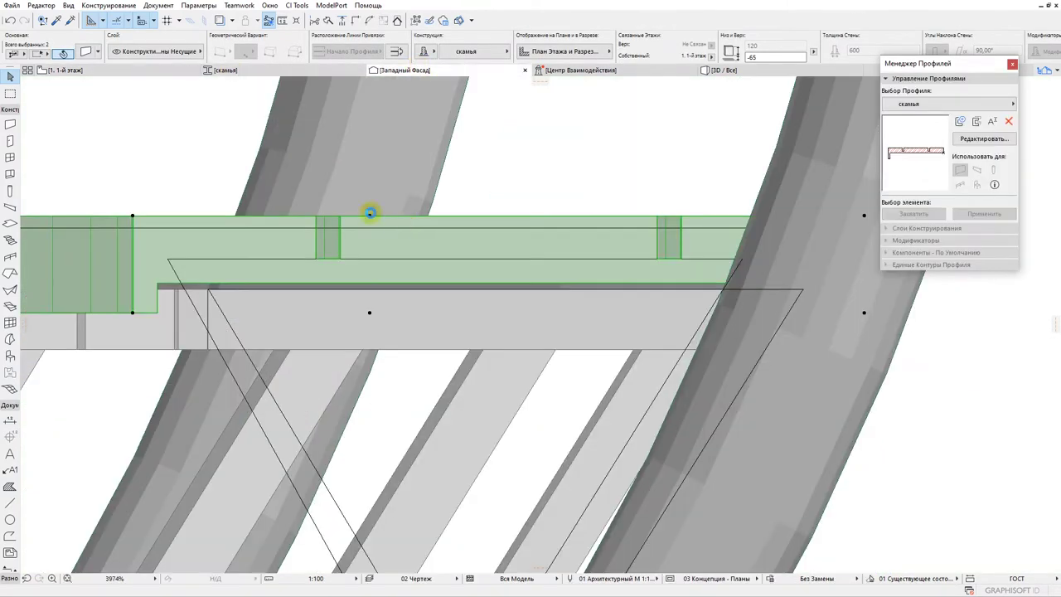
pyautogui.press('Escape')
pyautogui.scroll(-8, 315, 210)
pyautogui.moveTo(515, 284); pyautogui.dragTo(517, 294, button='middle')
pyautogui.scroll(-2, 374, 332)
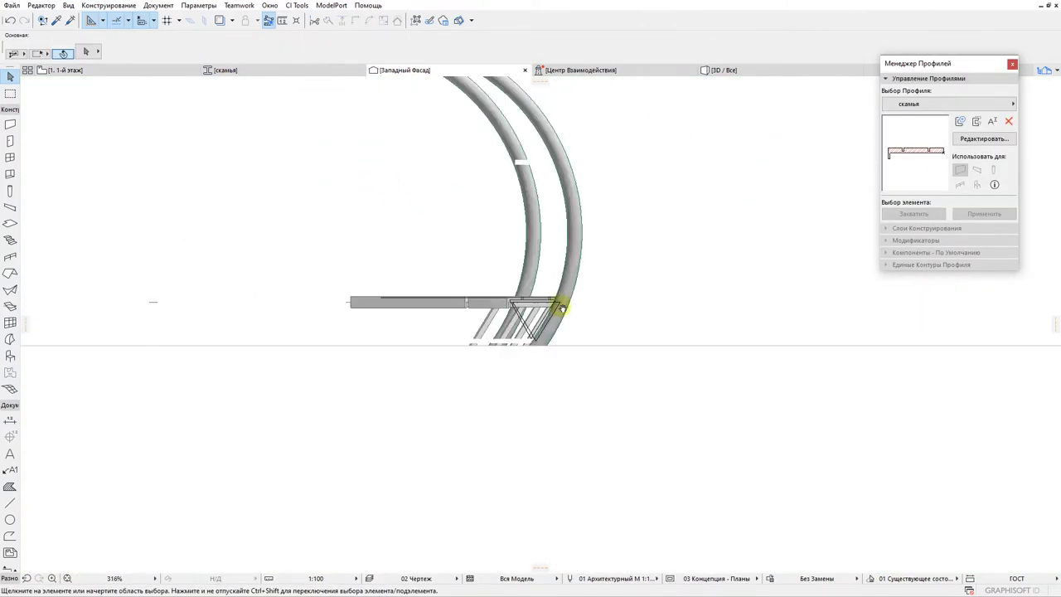
pyautogui.scroll(5, 320, 398)
pyautogui.click(370, 398)
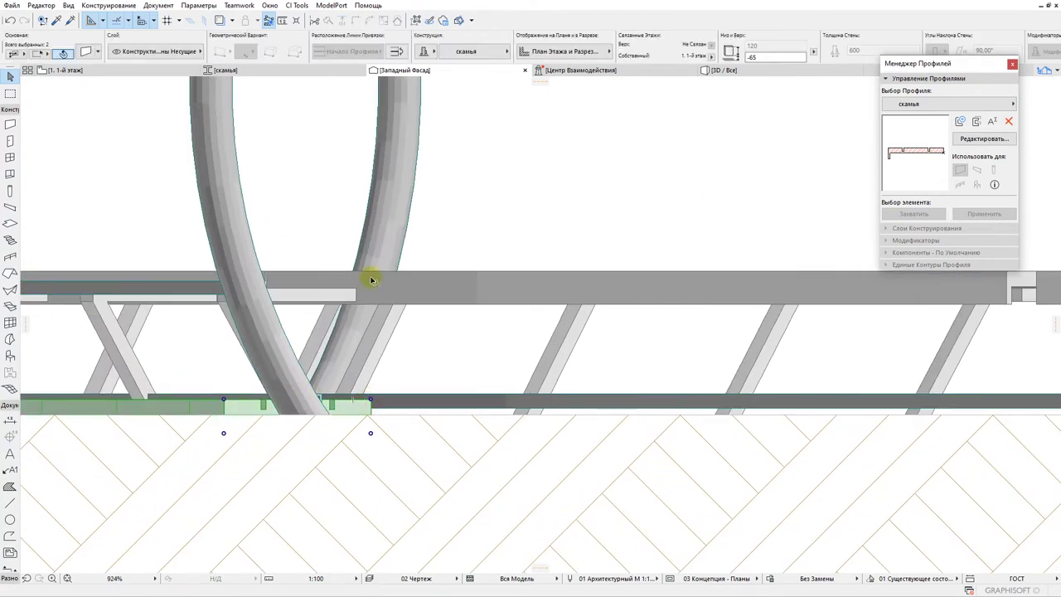
pyautogui.click(374, 274)
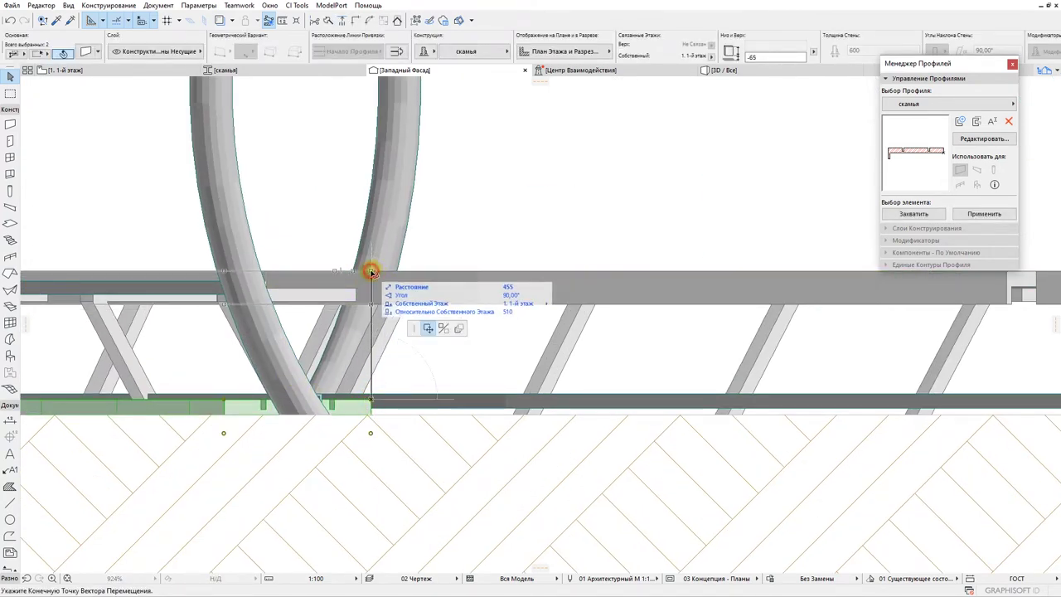
# Complete the 455 vertical move of both inner benches and check their placement in the 3D view
pyautogui.click(371, 272)
pyautogui.click(724, 69)
pyautogui.keyDown('shift'); pyautogui.moveTo(348, 308); pyautogui.dragTo(216, 303, button='middle'); pyautogui.keyUp('shift')
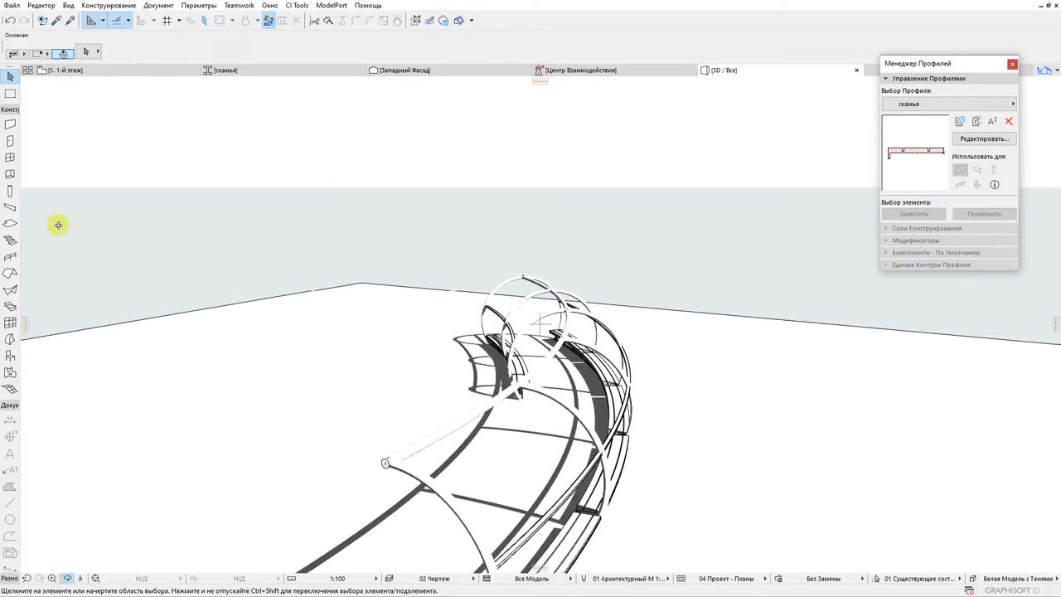
# In the west elevation, draw a vertical and a horizontal construction line marking the end arch's centre and outer radius
pyautogui.click(71, 69)
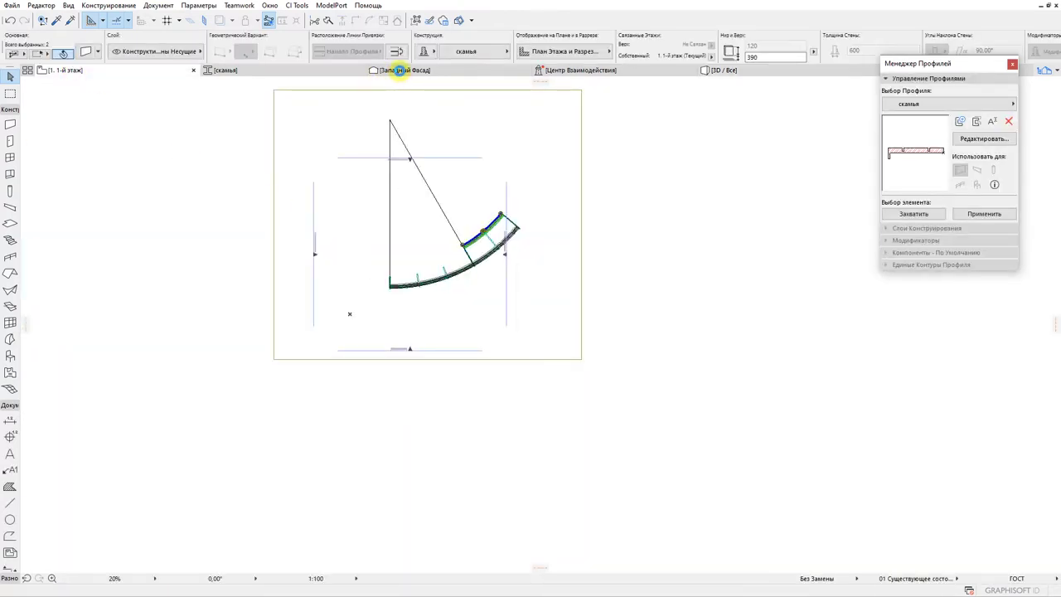
pyautogui.click(400, 71)
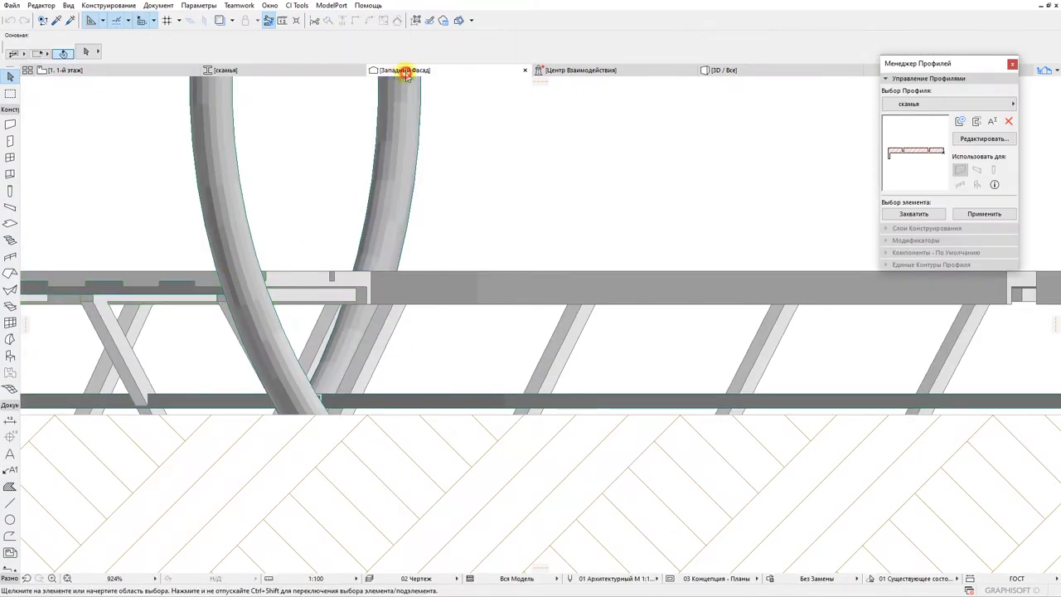
pyautogui.scroll(-12, 357, 291)
pyautogui.scroll(7, 413, 278)
pyautogui.moveTo(391, 310); pyautogui.dragTo(343, 339, button='middle')
pyautogui.press('l')
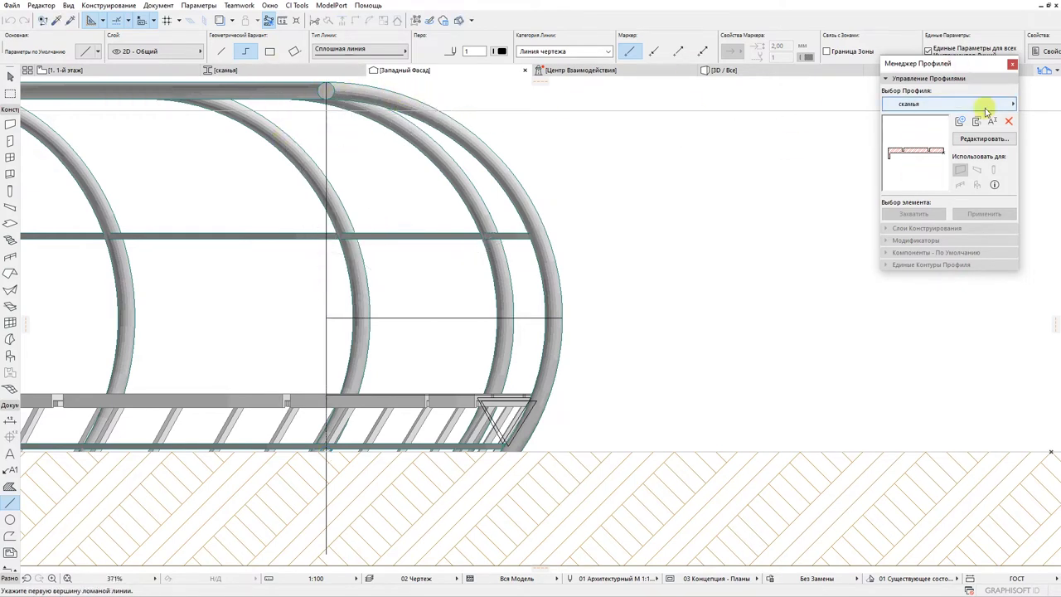
# Create a new complex profile named навес and draw a circle centred on the profile origin with the arch's outer radius
pyautogui.click(960, 121)
pyautogui.click(560, 227)
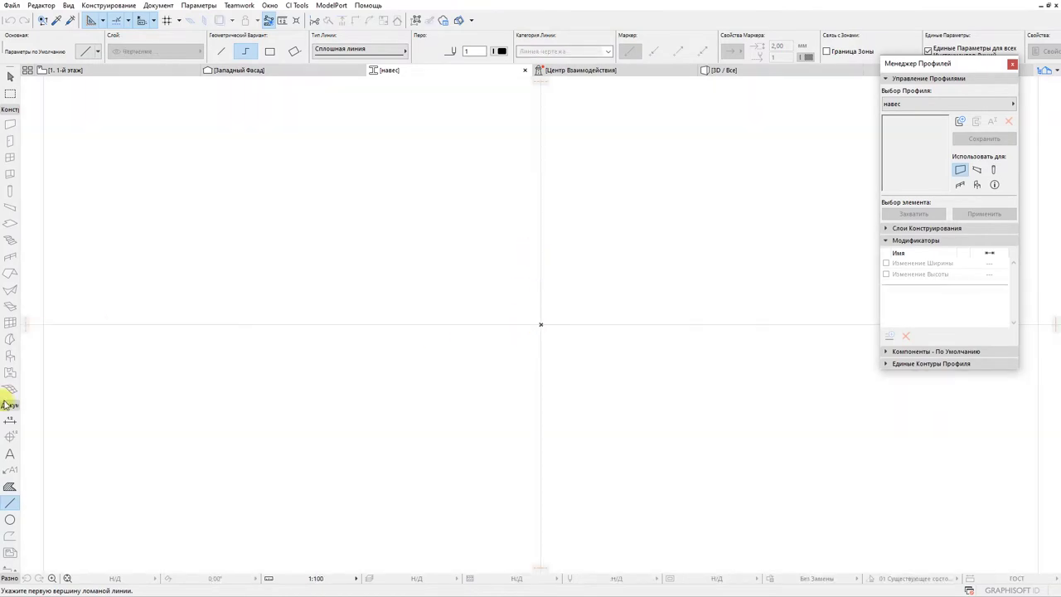
pyautogui.click(10, 519)
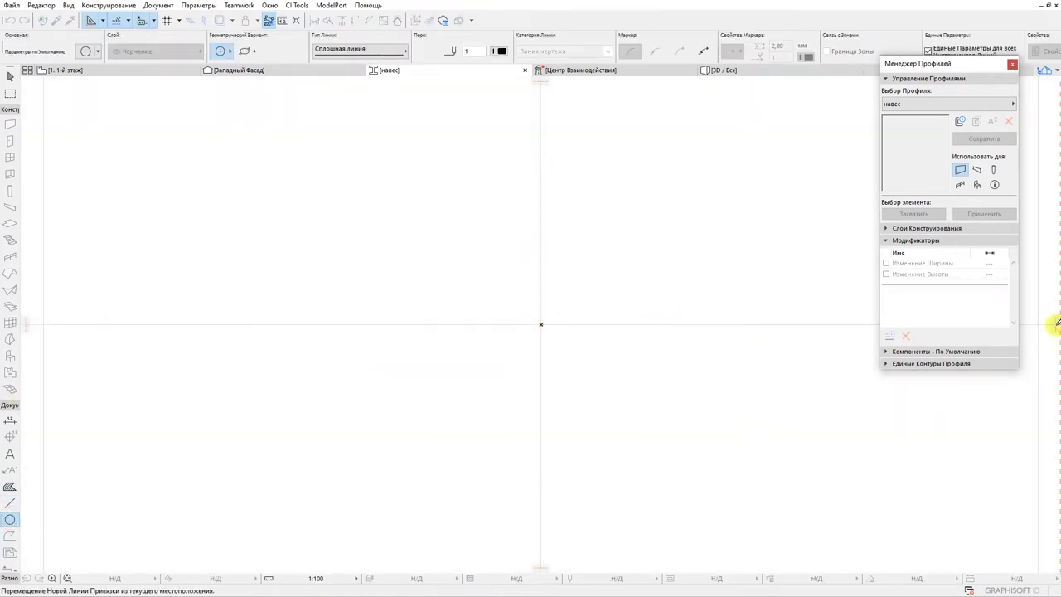
pyautogui.click(544, 313)
pyautogui.click(574, 312)
pyautogui.scroll(5, 572, 316)
pyautogui.press('Escape')
# Draw a vertical line through the circle's centre and two horizontal lines marking the upper and lower limits of the canopy arc
pyautogui.press('l')
pyautogui.click(460, 158)
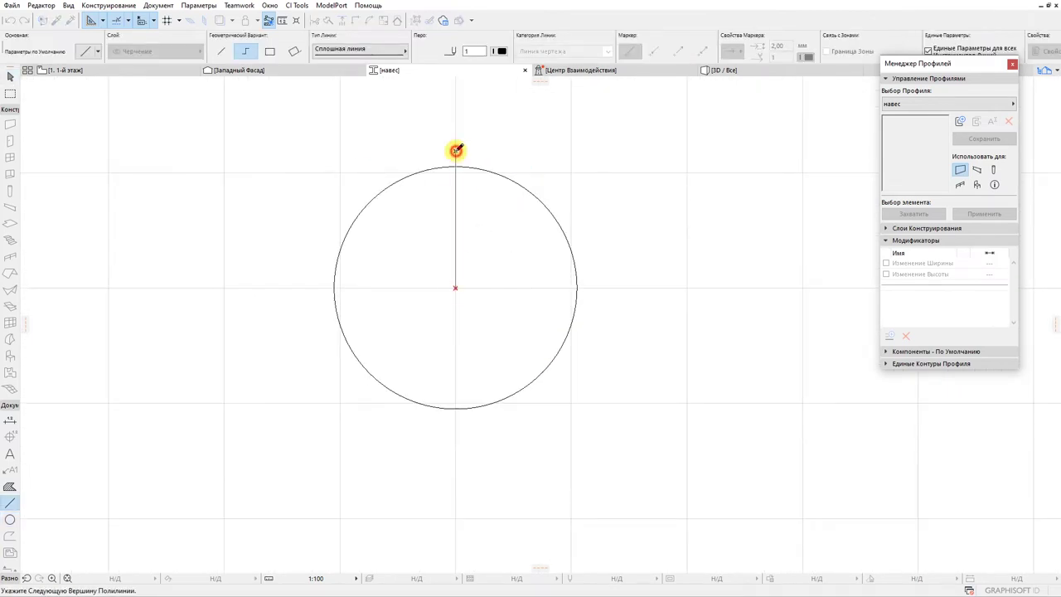
pyautogui.click(456, 287)
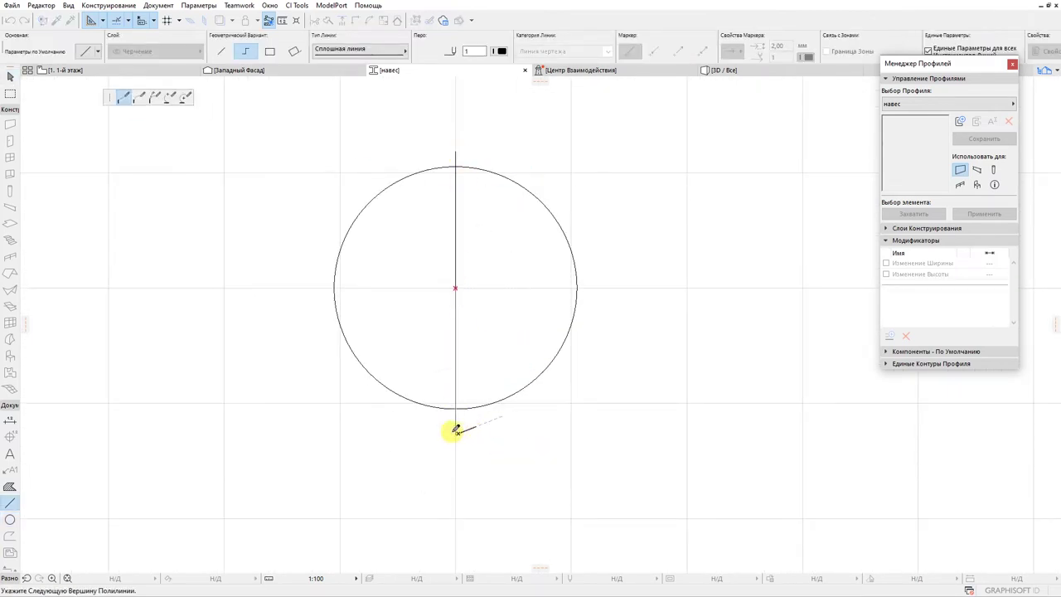
pyautogui.doubleClick(632, 288)
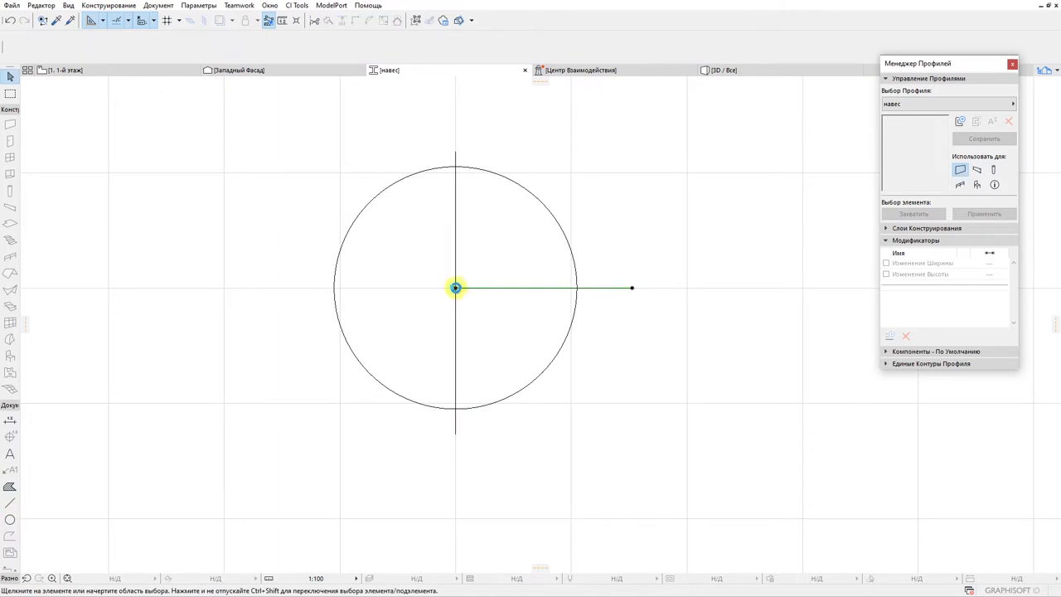
pyautogui.click(455, 287)
pyautogui.click(455, 288)
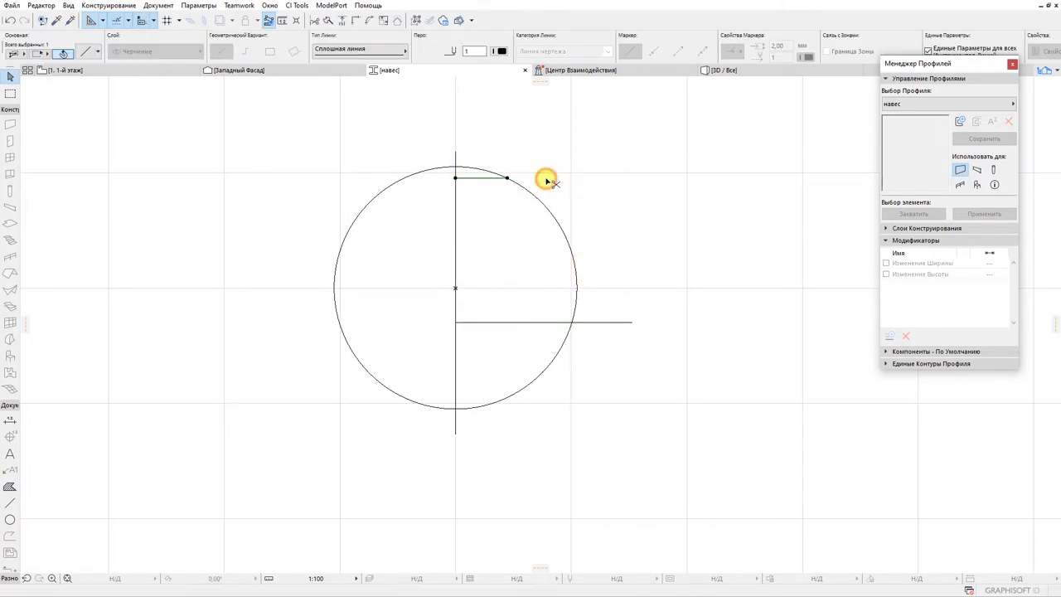
# Trim the circle and the limit lines so a separate canopy arc remains between the two horizontal limits
pyautogui.keyDown('ctrl'); pyautogui.click(457, 165); pyautogui.keyUp('ctrl')
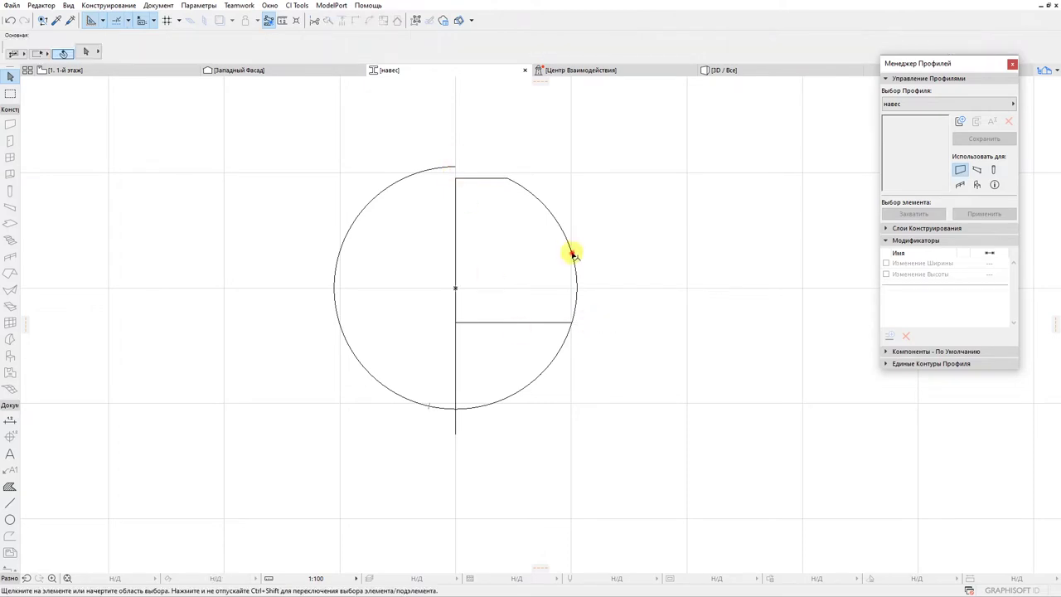
pyautogui.press('Escape')
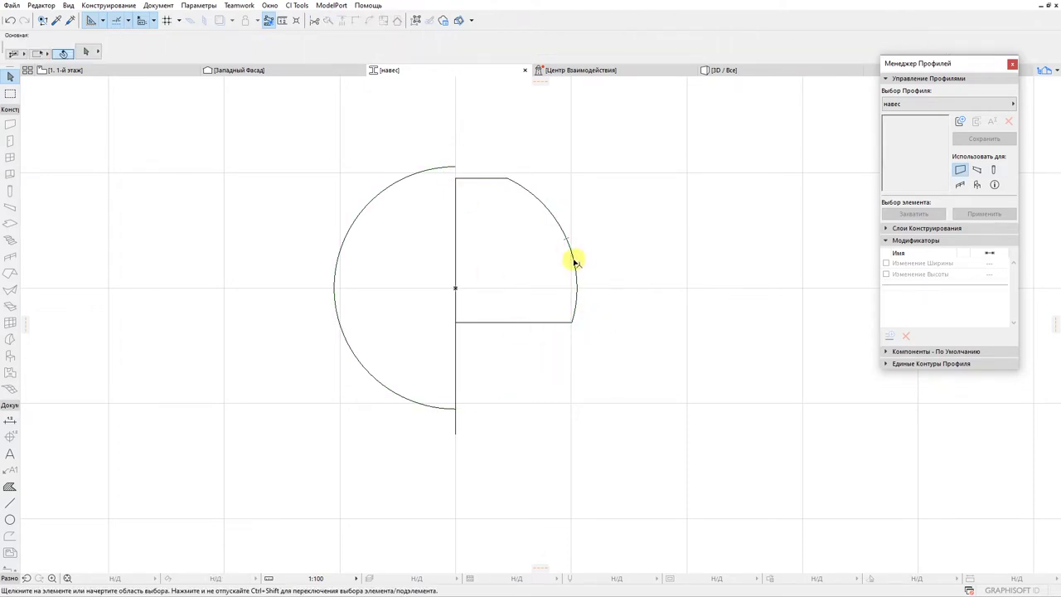
pyautogui.click(575, 319)
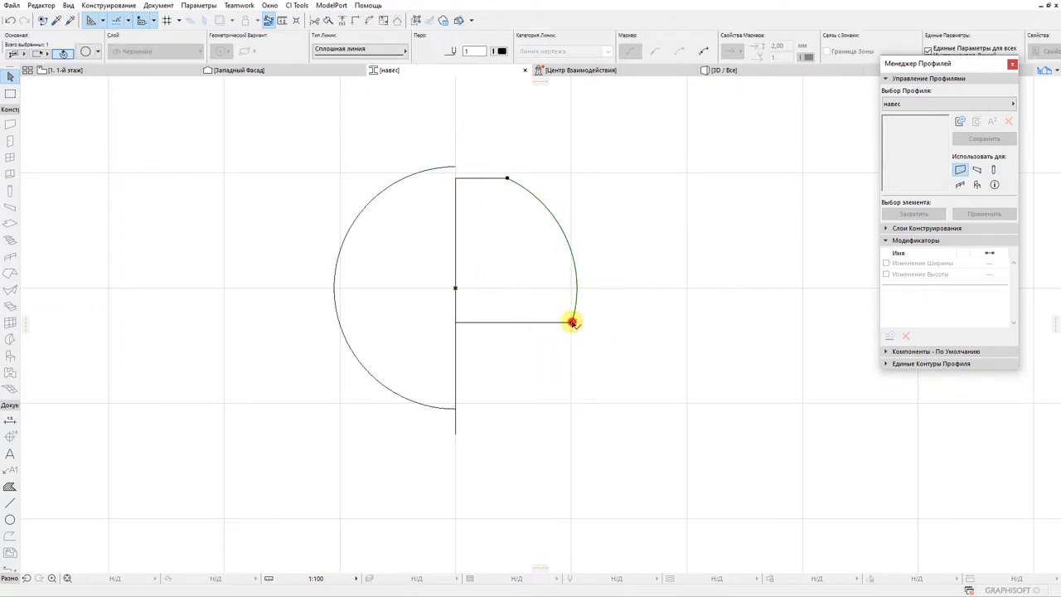
pyautogui.click(572, 322)
pyautogui.press('Escape')
# Draw a horizontal radius line and a second concentric arc of radius about 2115 just outside the canopy arc, between the same ends
pyautogui.scroll(2, 602, 263)
pyautogui.keyDown('alt'); pyautogui.click(558, 352); pyautogui.keyUp('alt')
pyautogui.scroll(3, 397, 302)
pyautogui.click(383, 305)
pyautogui.click(747, 305)
pyautogui.click(11, 520)
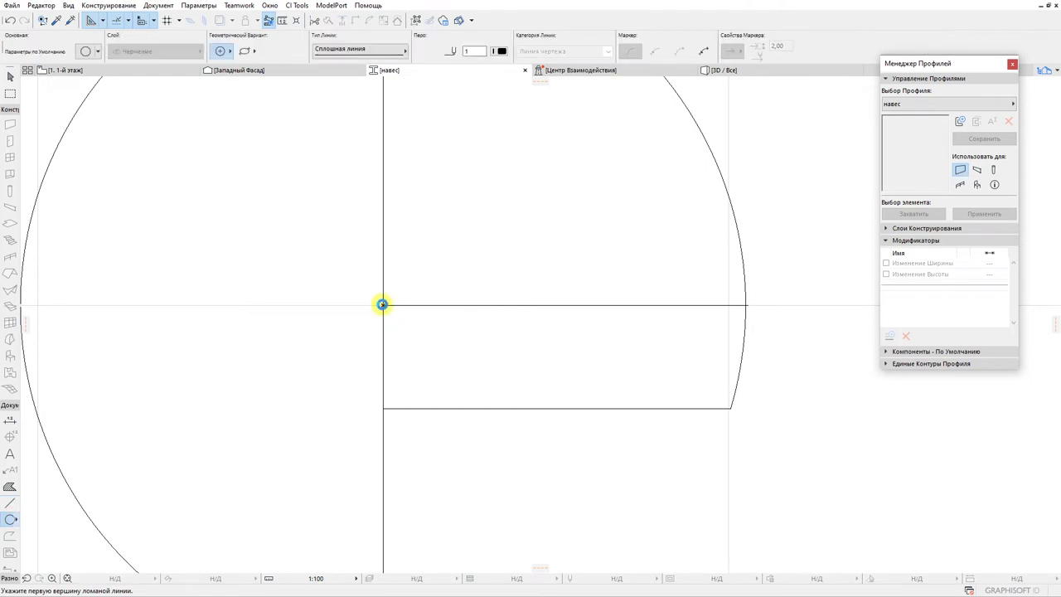
pyautogui.scroll(4, 733, 407)
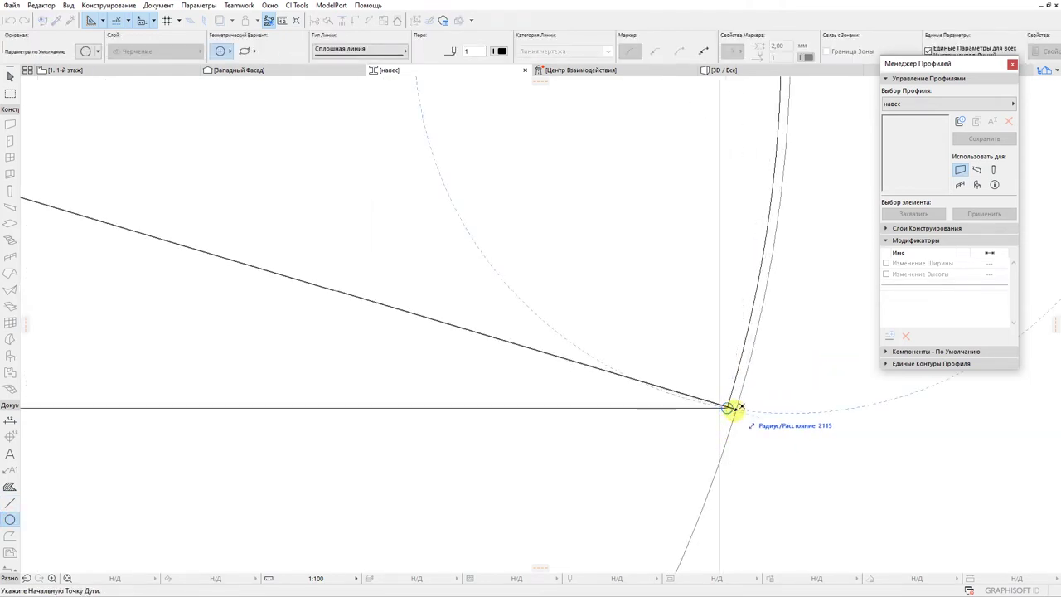
pyautogui.scroll(-4, 775, 199)
pyautogui.scroll(3, 655, 205)
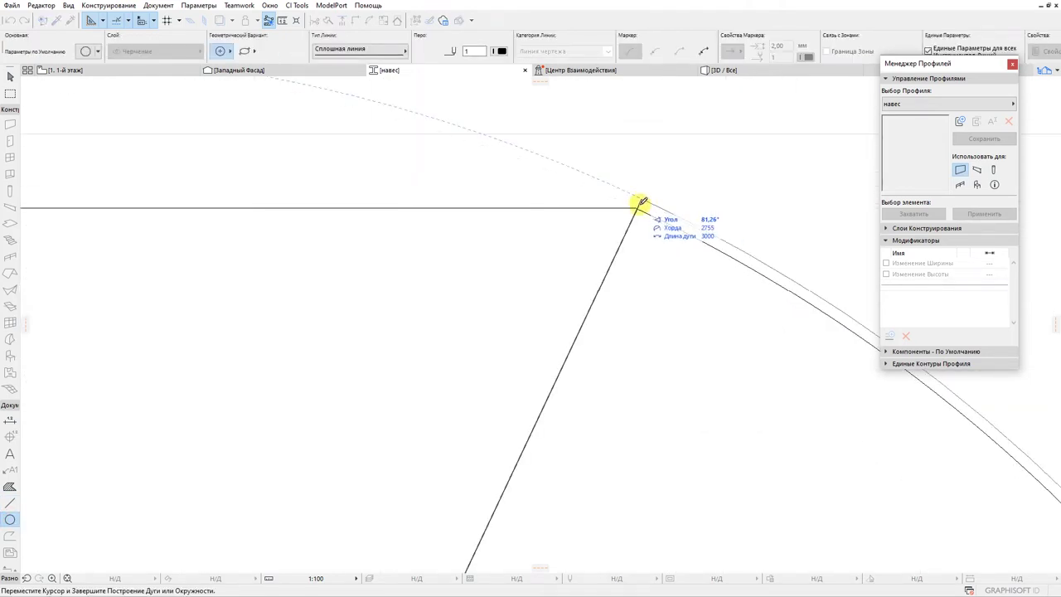
pyautogui.scroll(-5, 598, 215)
pyautogui.press('Escape')
# Delete the construction lines and leftover half circle, and close both ends of the two canopy arcs with short lines
pyautogui.moveTo(468, 175); pyautogui.dragTo(584, 432)
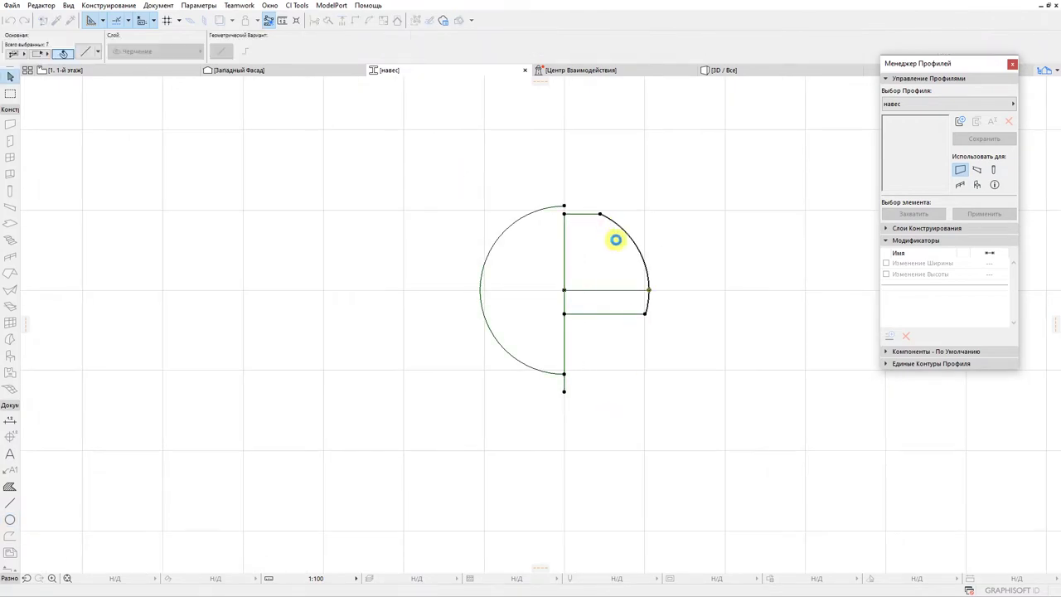
pyautogui.press('Delete')
pyautogui.scroll(6, 603, 215)
pyautogui.press('l')
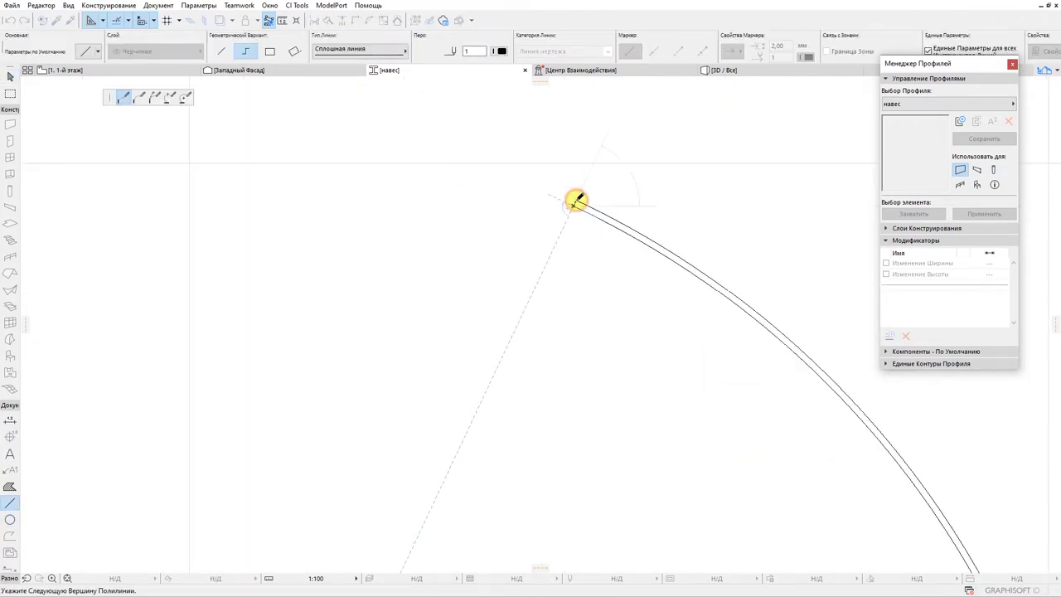
pyautogui.scroll(-5, 578, 272)
pyautogui.scroll(5, 596, 225)
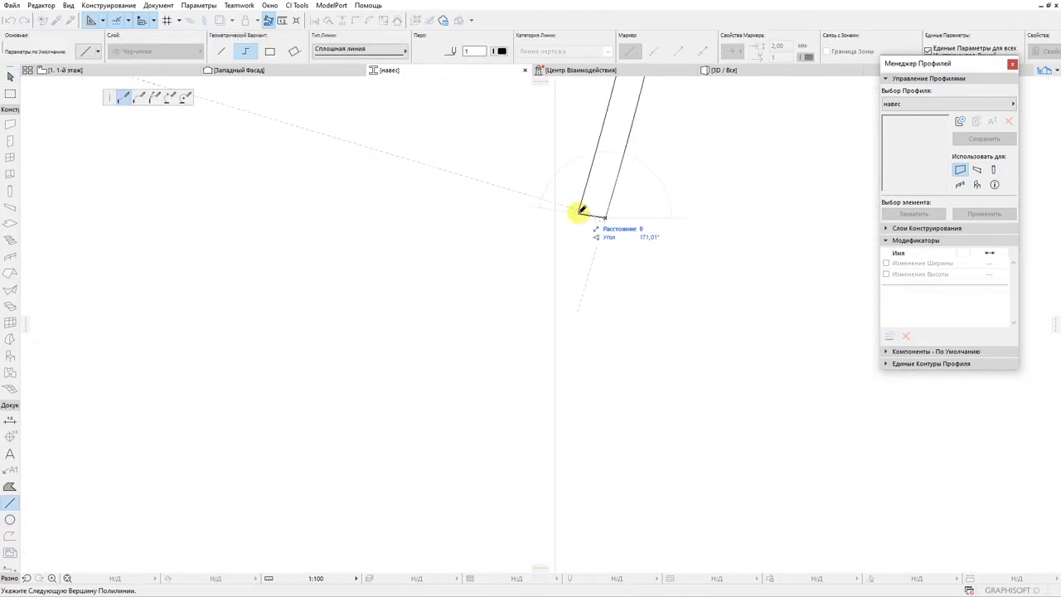
pyautogui.scroll(-3, 560, 270)
# Fill the closed strip between the arcs with the Стекло material and save the навес profile
pyautogui.click(9, 486)
pyautogui.click(393, 53)
pyautogui.click(638, 110)
pyautogui.scroll(5, 519, 196)
pyautogui.press('space')
pyautogui.click(519, 198)
pyautogui.scroll(-10, 505, 216)
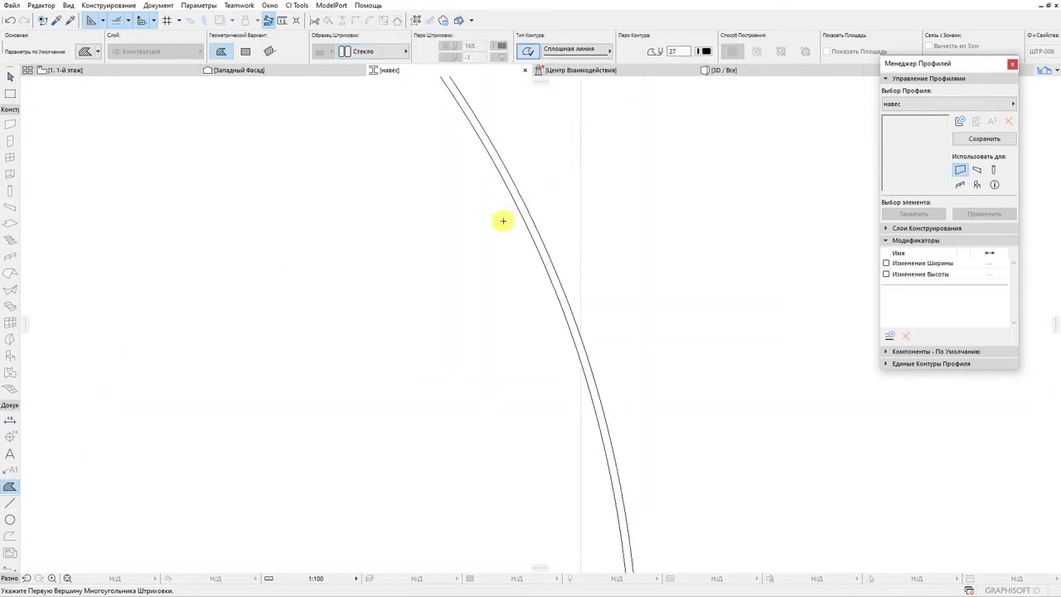
pyautogui.click(983, 141)
# On the floor plan, draw a curved навес wall about the arc's centre from the first arch to the second, spanning 10°
pyautogui.click(178, 72)
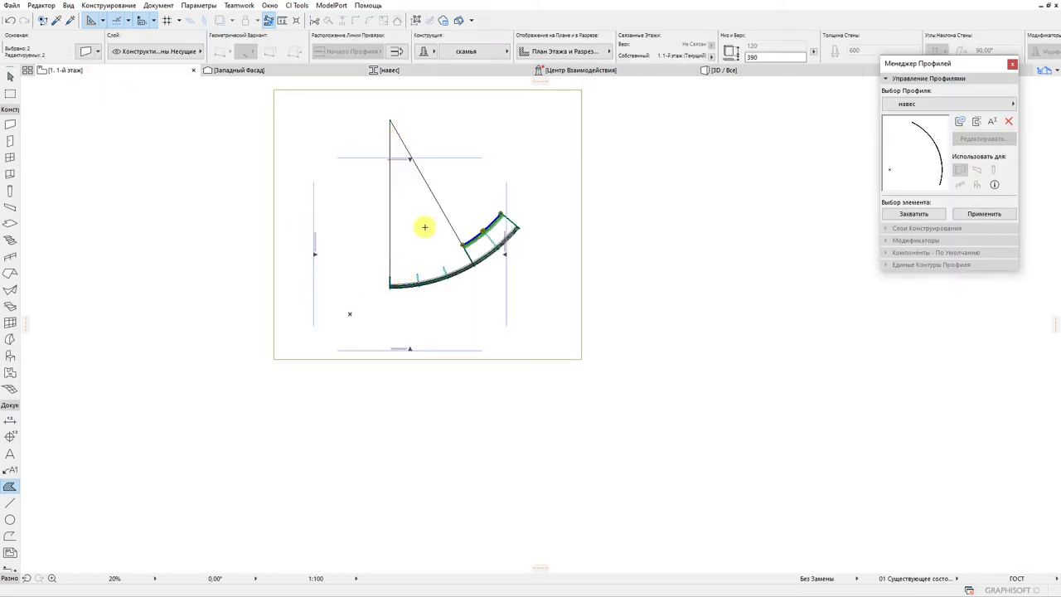
pyautogui.press('Escape')
pyautogui.scroll(3, 408, 232)
pyautogui.scroll(-3, 417, 225)
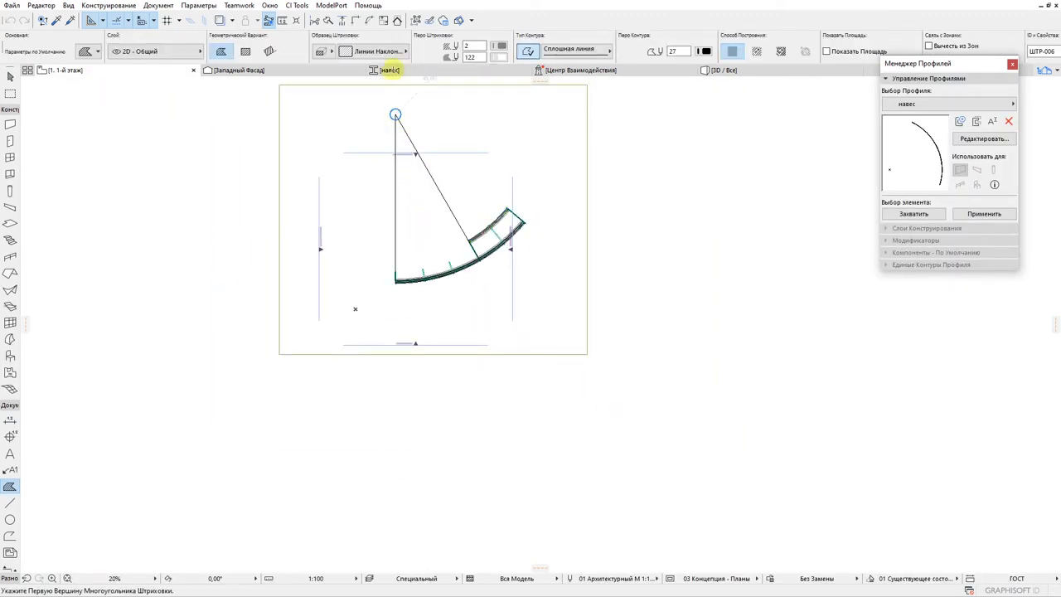
pyautogui.click(7, 125)
pyautogui.click(466, 52)
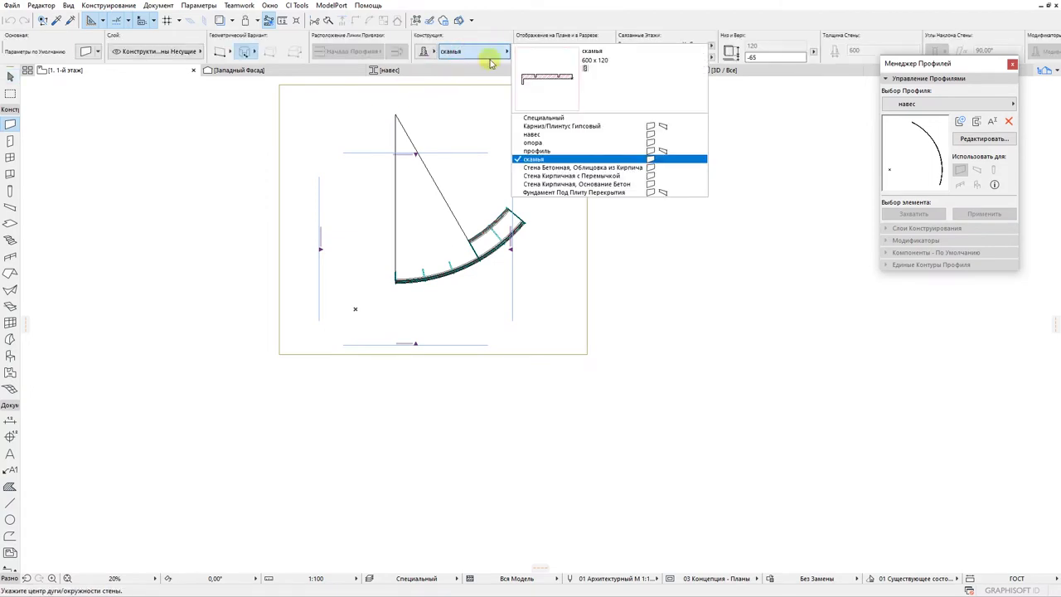
pyautogui.click(550, 136)
pyautogui.click(396, 115)
pyautogui.scroll(5, 381, 268)
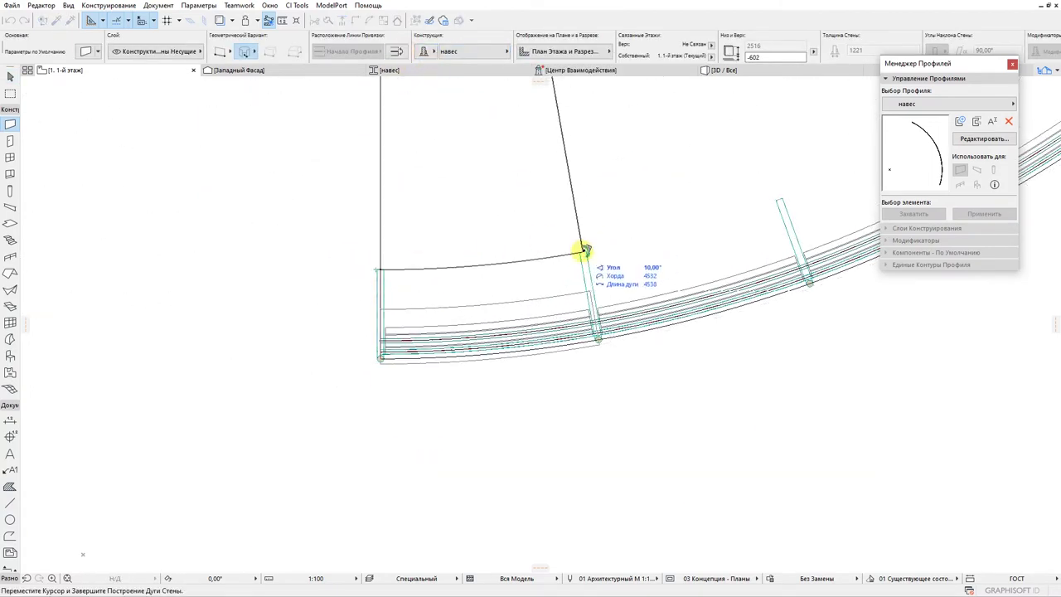
# Raise the canopy wall in the west elevation so its profile centre meets the arch's centre, and check it in 3D
pyautogui.click(331, 71)
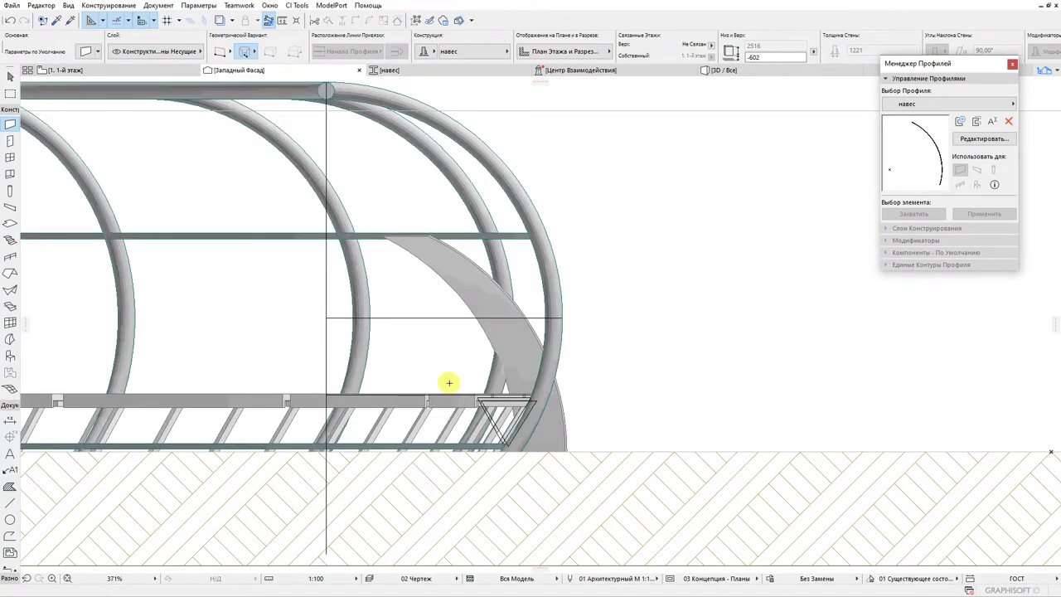
pyautogui.press('Escape')
pyautogui.click(440, 333)
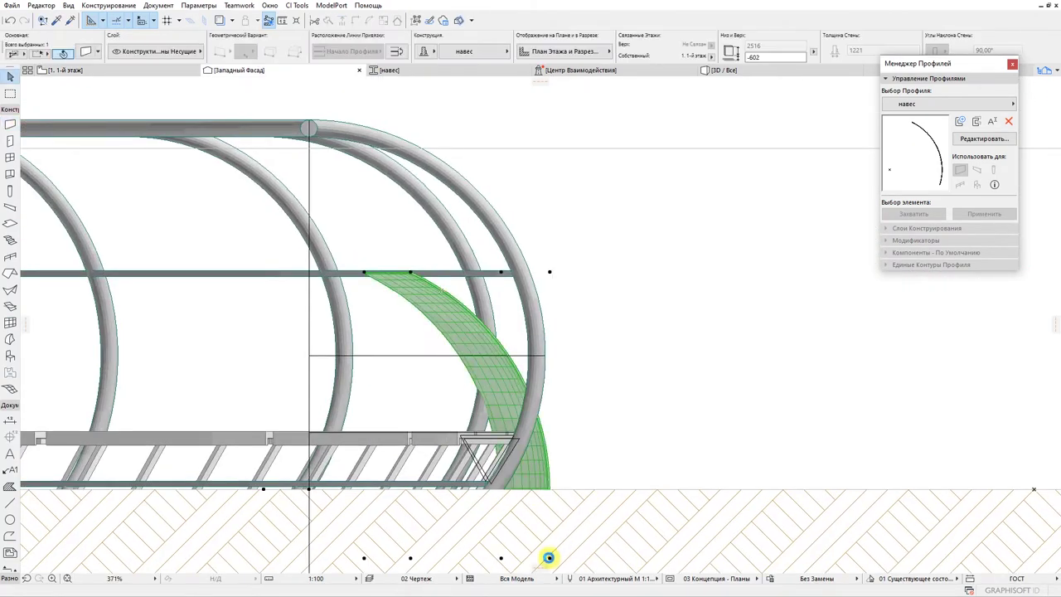
pyautogui.click(309, 355)
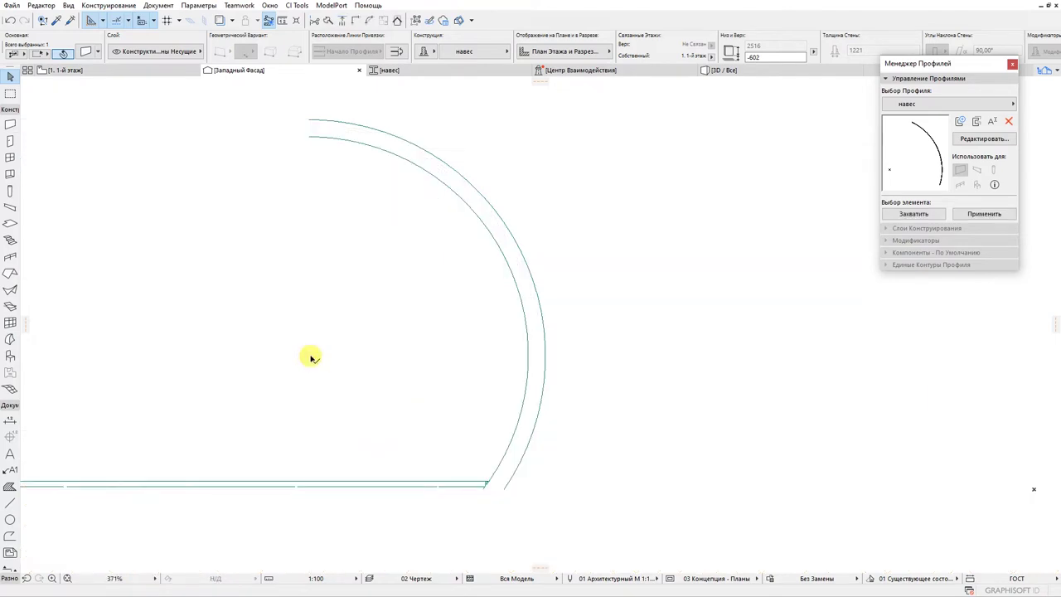
pyautogui.click(703, 71)
pyautogui.keyDown('shift'); pyautogui.moveTo(547, 469); pyautogui.dragTo(415, 431, button='middle'); pyautogui.keyUp('shift')
# On the floor plan, pull the canopy wall's ends along its arc to the edges of the first two arches
pyautogui.click(111, 73)
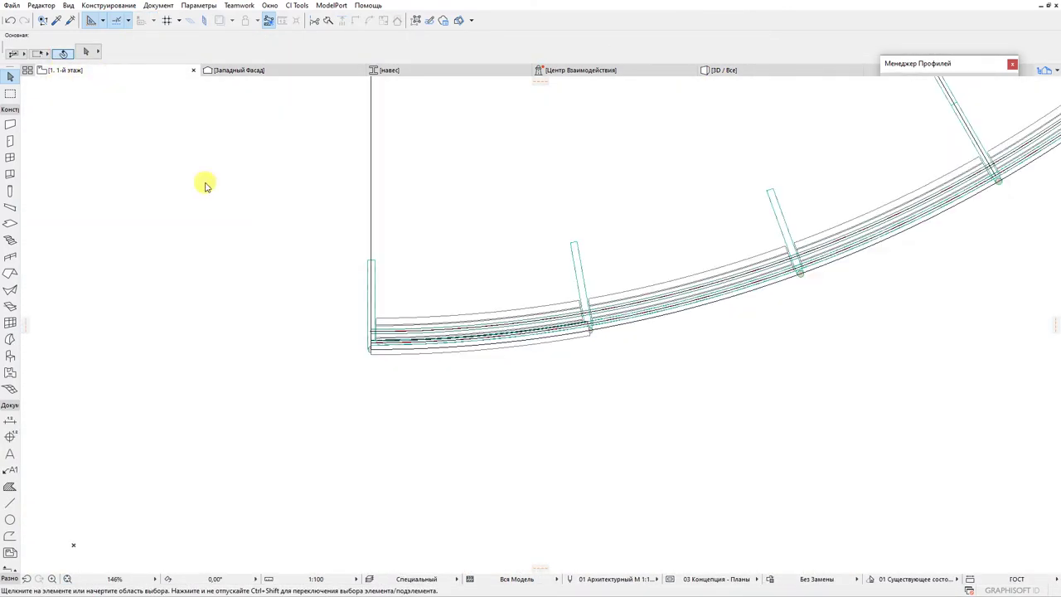
pyautogui.scroll(6, 323, 348)
pyautogui.click(338, 369)
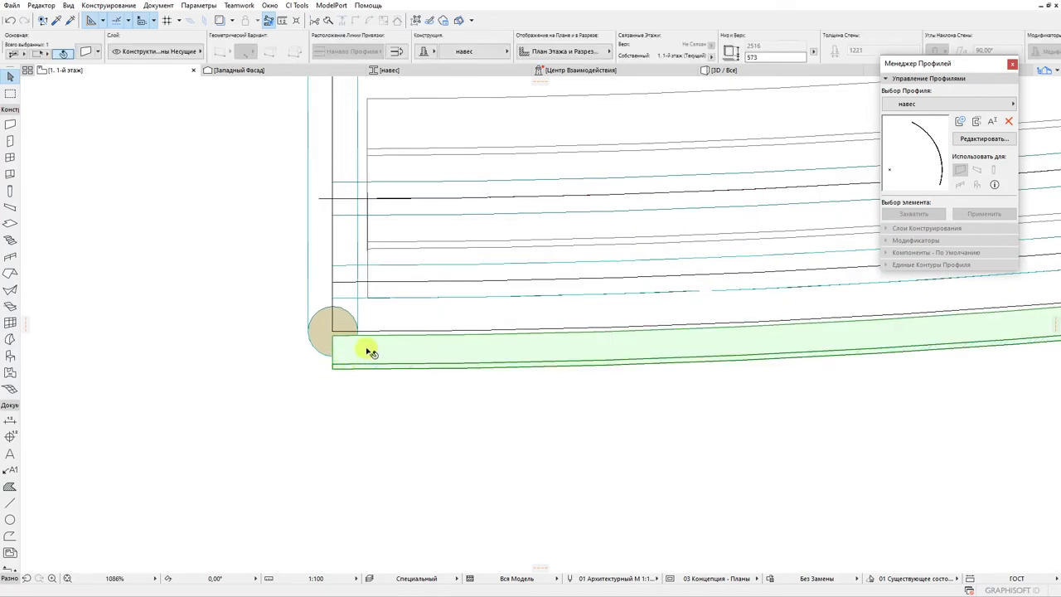
pyautogui.scroll(-5, 361, 348)
pyautogui.scroll(4, 357, 180)
pyautogui.click(365, 177)
pyautogui.scroll(-4, 403, 225)
pyautogui.scroll(4, 398, 237)
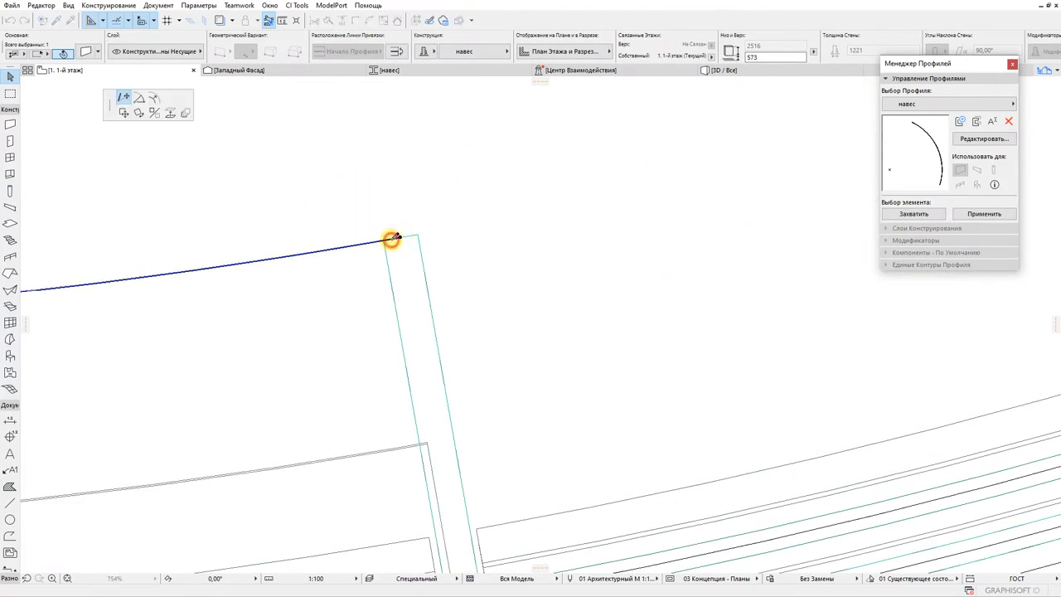
pyautogui.click(392, 239)
# Multiply the canopy wall by rotating four copies about the arc's centre into the remaining bays
pyautogui.scroll(-5, 386, 260)
pyautogui.scroll(3, 358, 264)
pyautogui.click(317, 276)
pyautogui.click(186, 113)
pyautogui.press('Return')
pyautogui.scroll(-4, 414, 249)
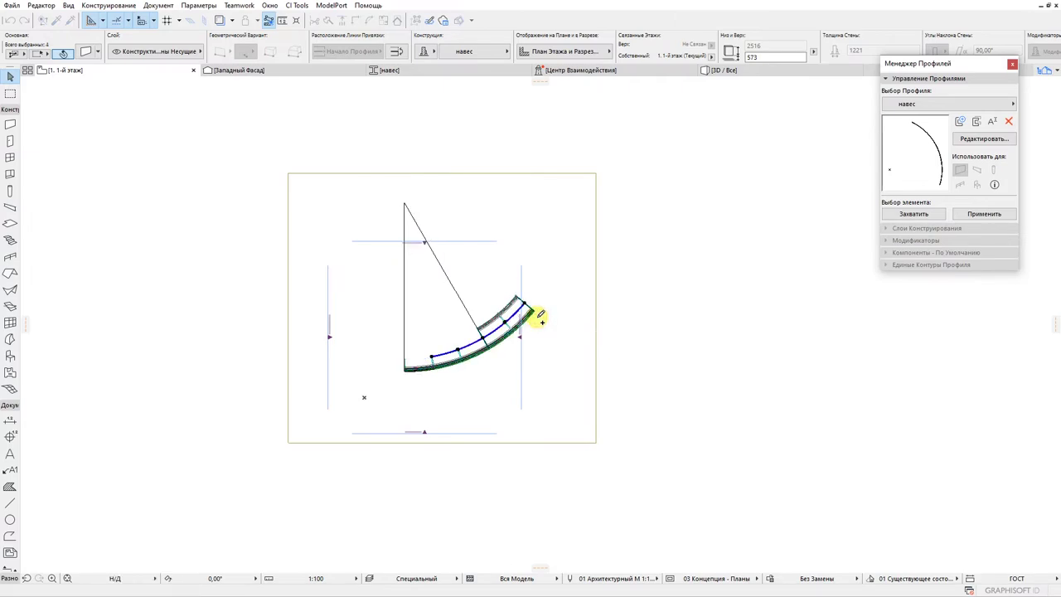
pyautogui.scroll(4, 474, 249)
# In 3D, select all five canopy walls and override both their face surfaces with Стекло - Прозрачное Быстрое glass
pyautogui.click(725, 72)
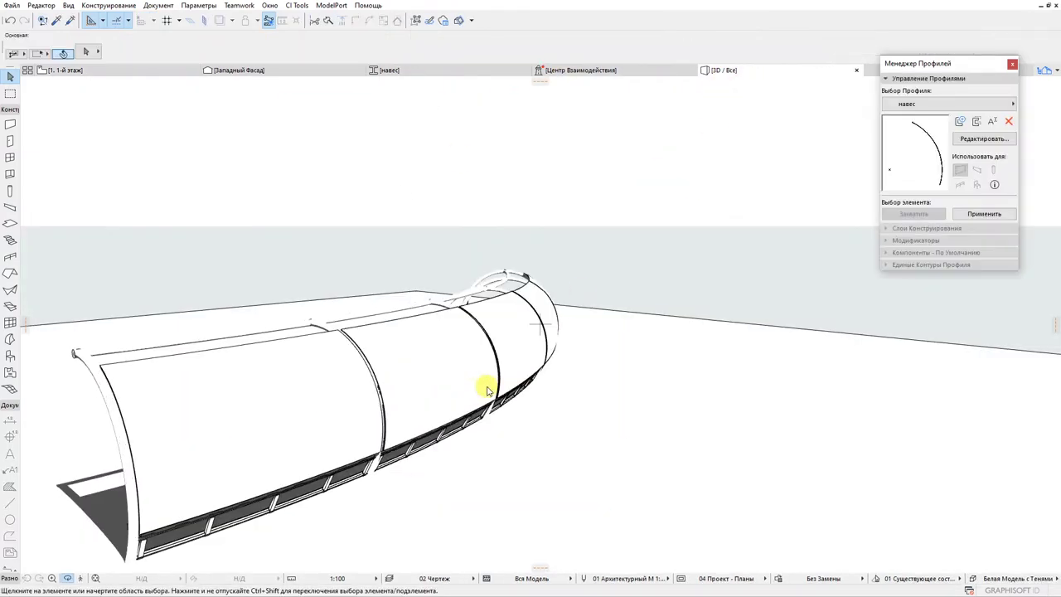
pyautogui.keyDown('shift'); pyautogui.moveTo(228, 358); pyautogui.dragTo(610, 338, button='middle'); pyautogui.keyUp('shift')
pyautogui.keyDown('shift'); pyautogui.moveTo(859, 354); pyautogui.dragTo(445, 318, button='middle'); pyautogui.keyUp('shift')
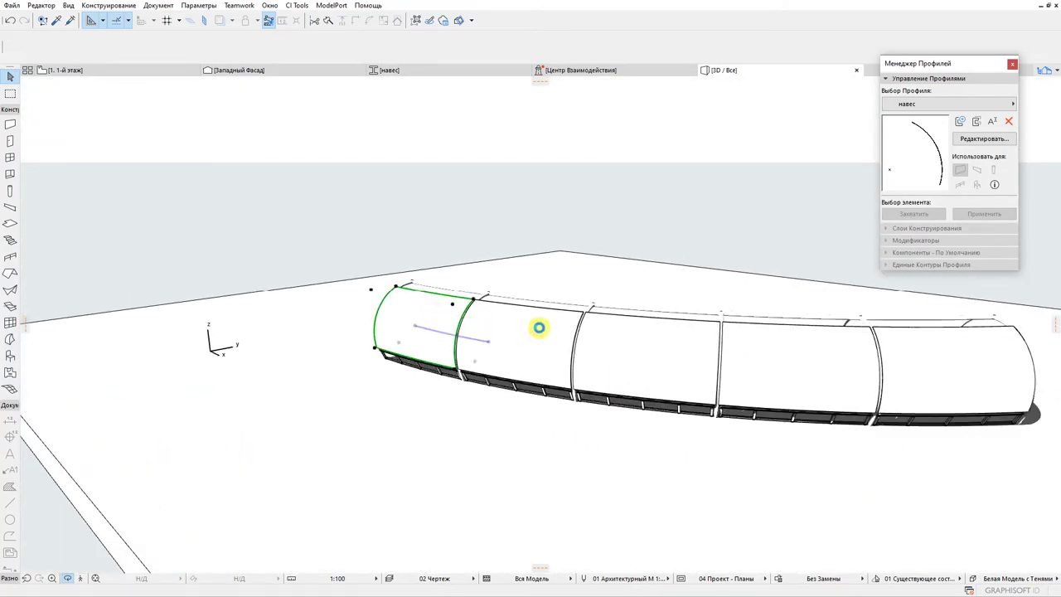
pyautogui.keyDown('shift'); pyautogui.click(527, 307); pyautogui.keyUp('shift')
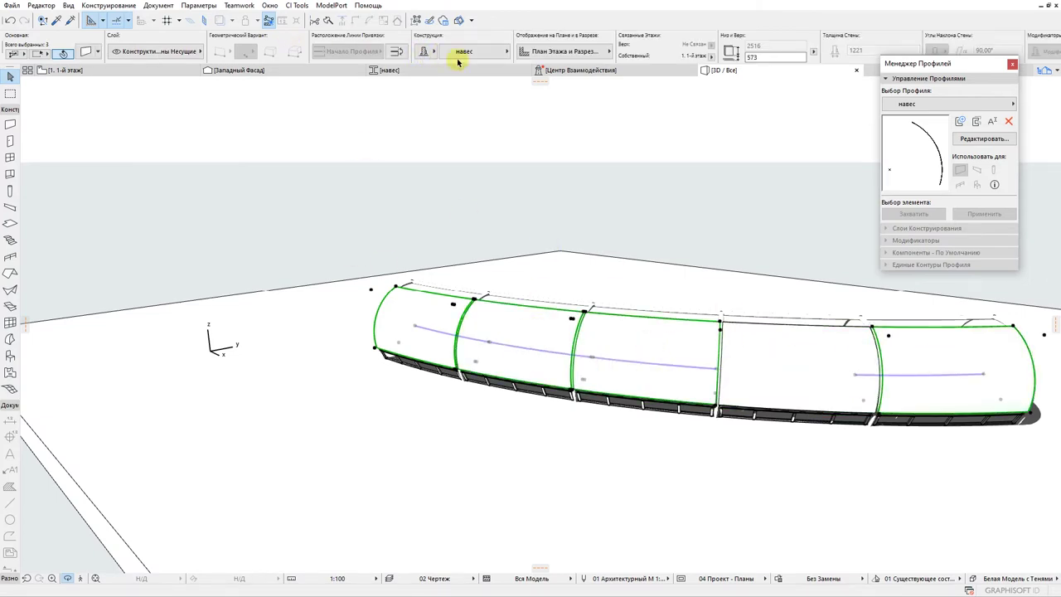
pyautogui.press('Escape')
pyautogui.keyDown('shift'); pyautogui.click(754, 349); pyautogui.keyUp('shift')
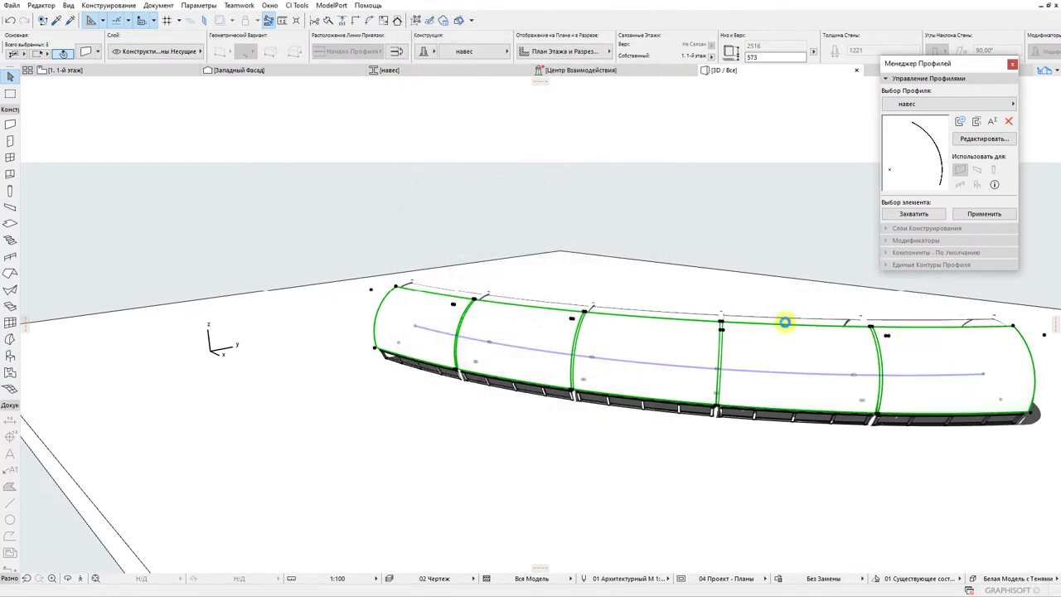
pyautogui.hotkey('ctrl', 't')
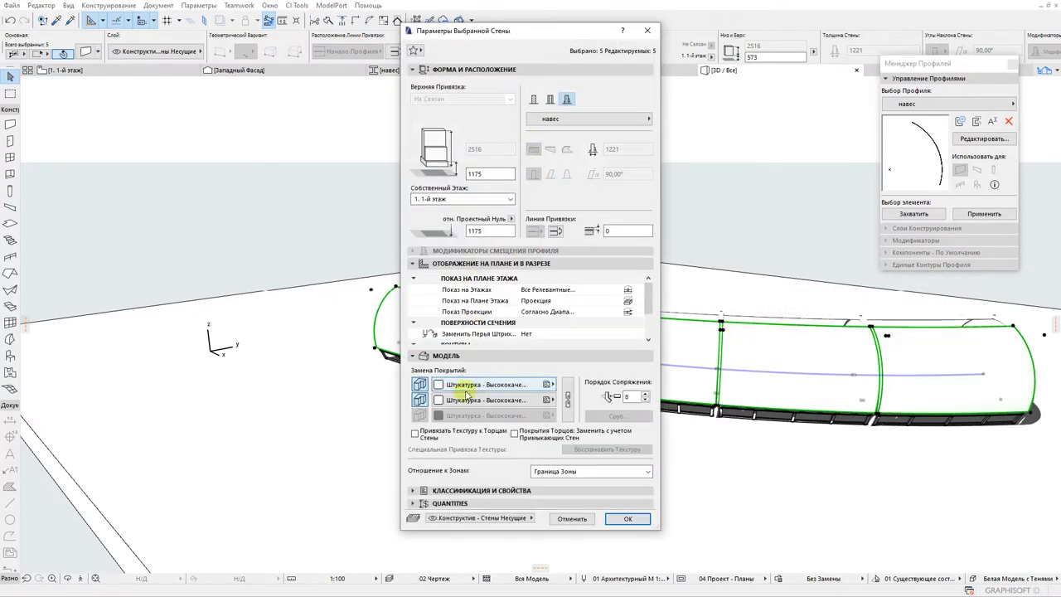
pyautogui.click(469, 384)
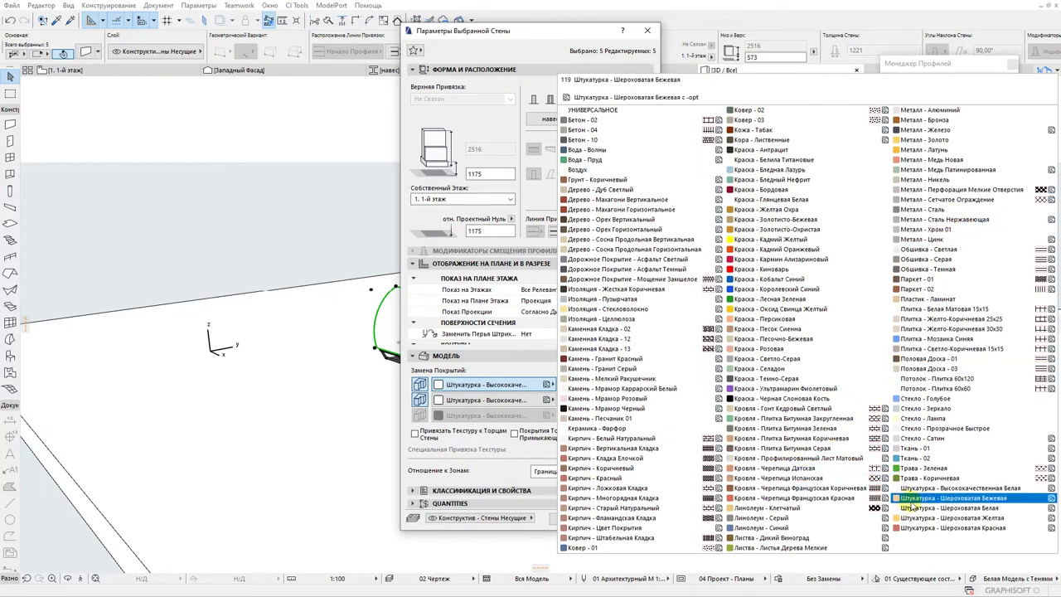
pyautogui.click(927, 398)
pyautogui.click(552, 384)
pyautogui.click(945, 428)
pyautogui.click(465, 400)
pyautogui.click(945, 428)
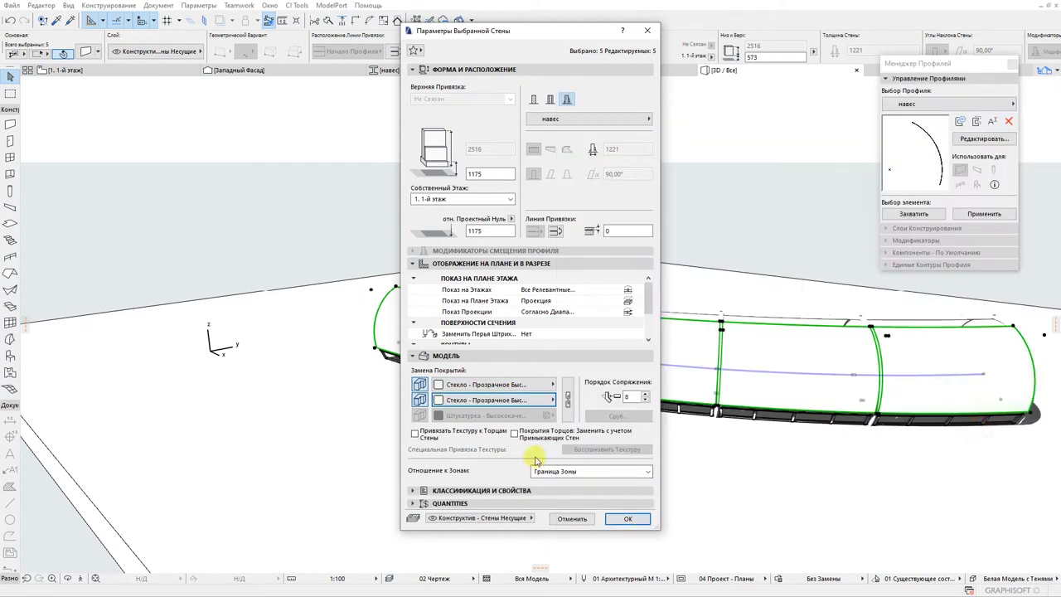
pyautogui.click(623, 517)
pyautogui.click(367, 254)
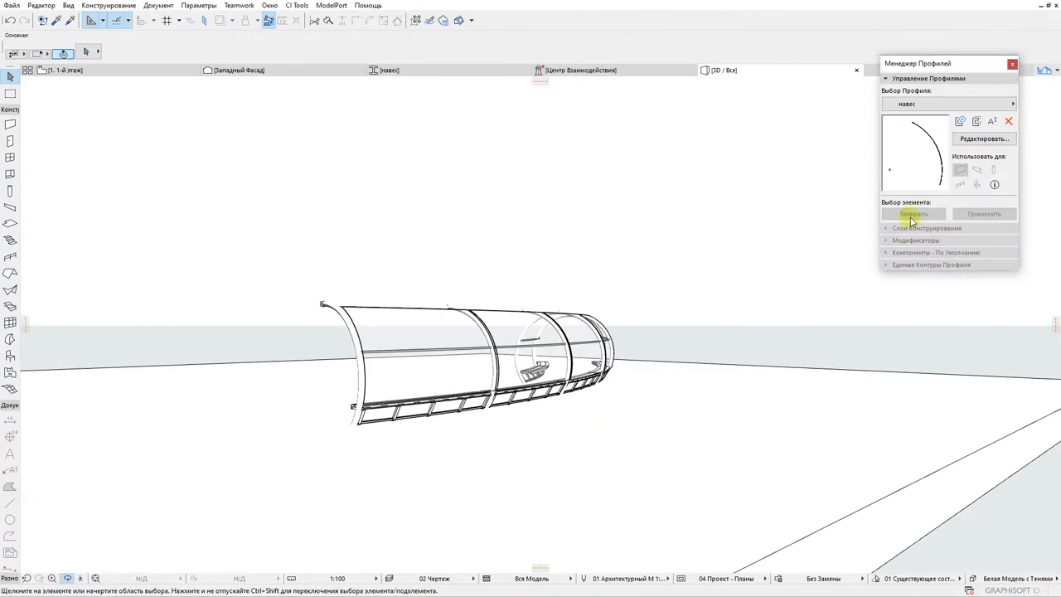
pyautogui.keyDown('shift'); pyautogui.moveTo(911, 220); pyautogui.dragTo(655, 420, button='middle'); pyautogui.keyUp('shift')
pyautogui.scroll(5, 622, 385)
pyautogui.scroll(-5, 654, 420)
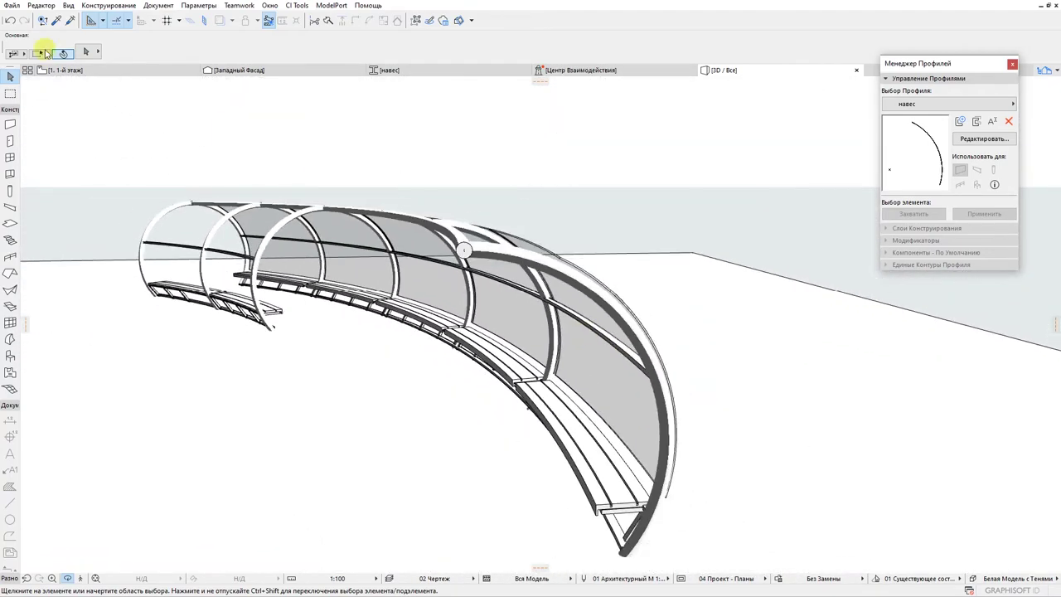
# On the floor plan, draw a curved навес wall about the arc's centre across the first bay of the short inner bench arc
pyautogui.click(68, 70)
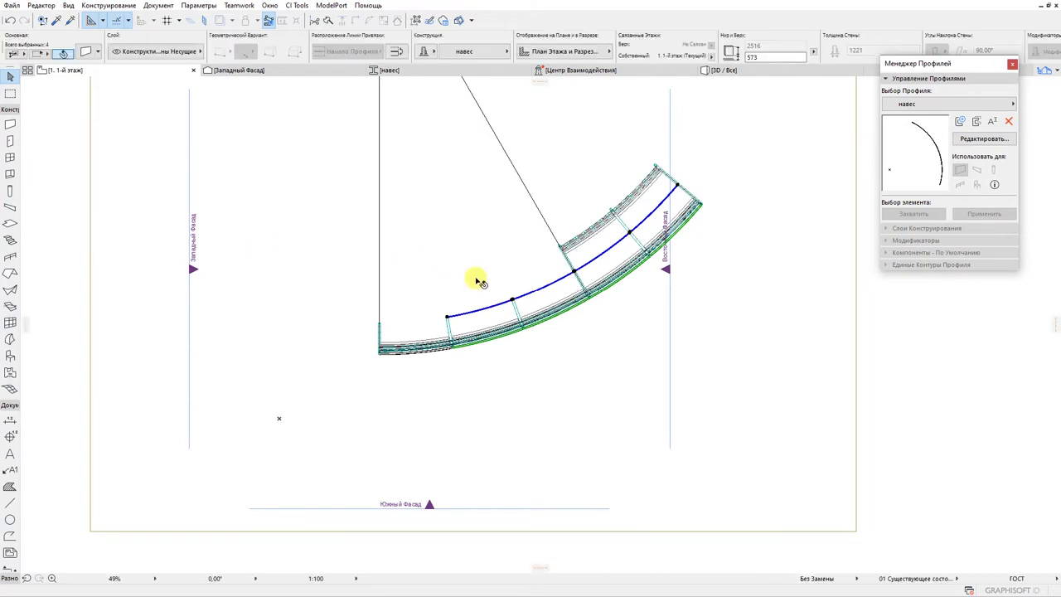
pyautogui.scroll(-4, 356, 169)
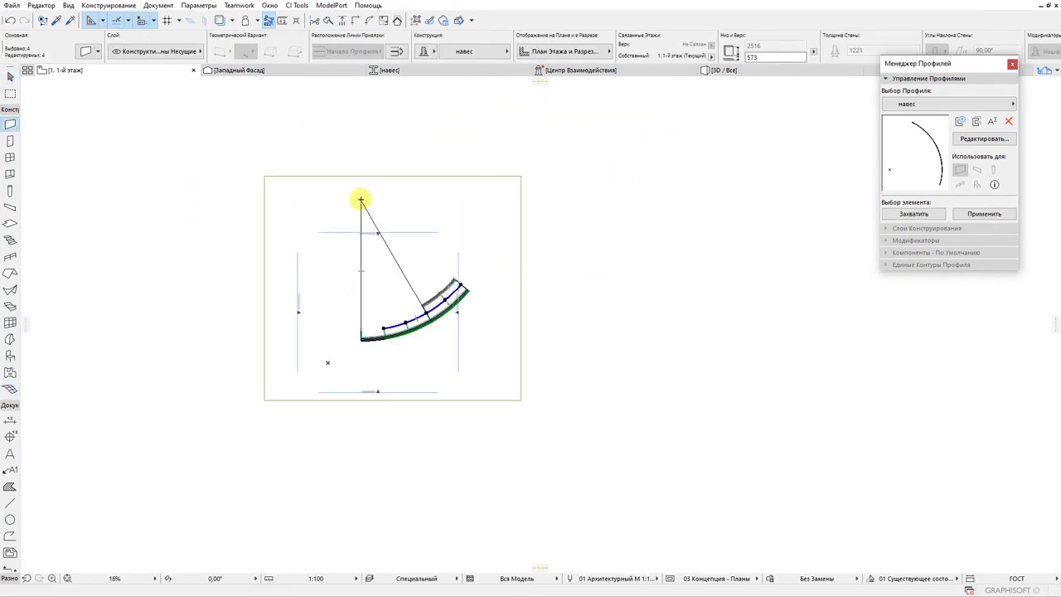
pyautogui.click(459, 51)
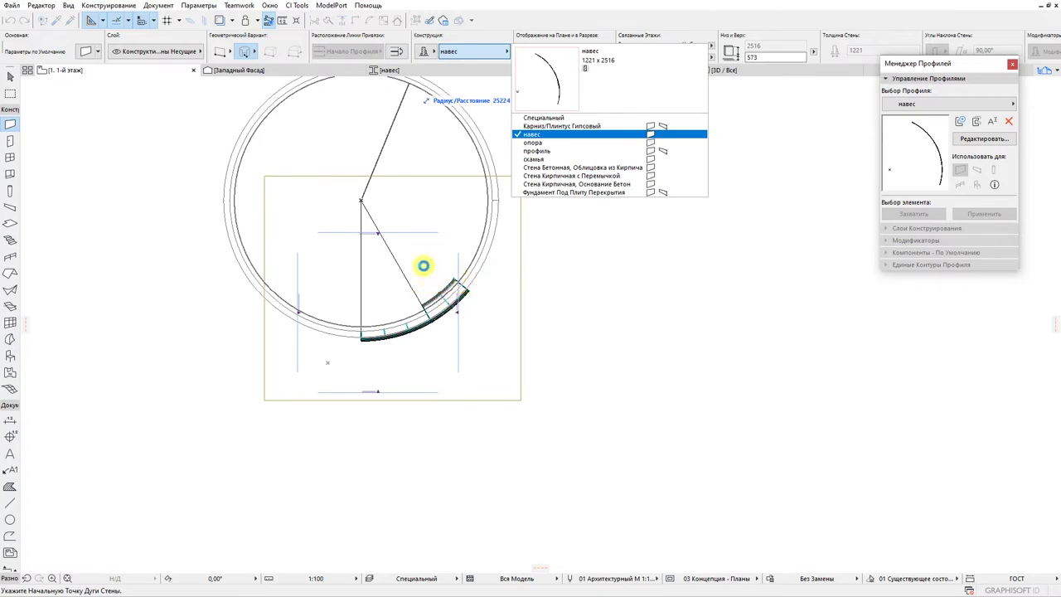
pyautogui.scroll(8, 447, 299)
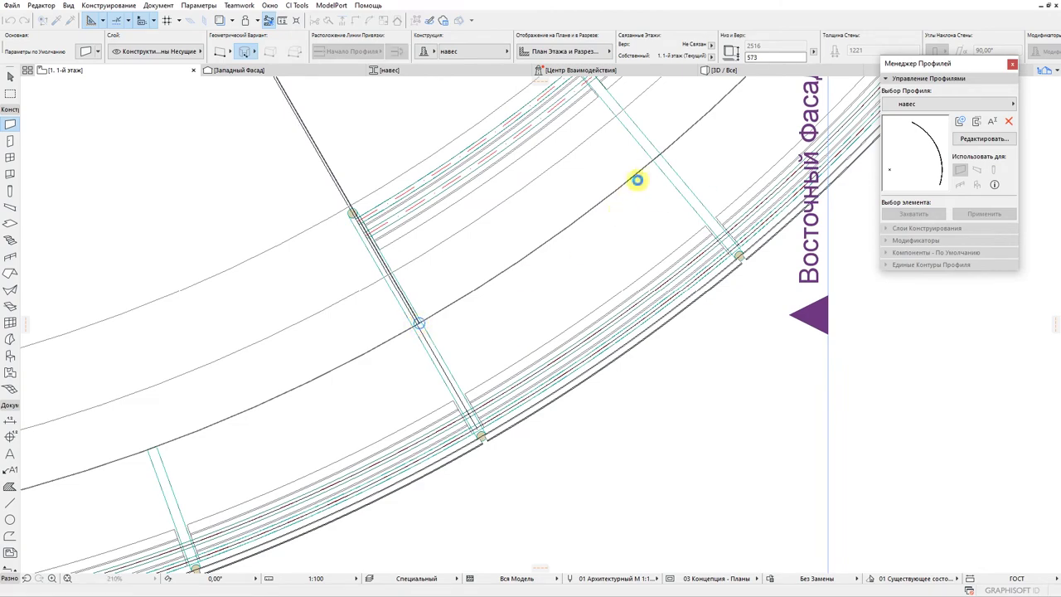
pyautogui.scroll(-4, 498, 258)
pyautogui.scroll(6, 573, 200)
pyautogui.moveTo(575, 204)
pyautogui.mouseDown(button='middle')
pyautogui.moveTo(500, 262)
pyautogui.moveTo(583, 209)
pyautogui.mouseUp(button='middle')
pyautogui.click(501, 260)
# Pull both ends of the inner canopy wall along its arc to the edges of the adjoining arches
pyautogui.press('Escape')
pyautogui.click(241, 452)
pyautogui.scroll(3, 243, 450)
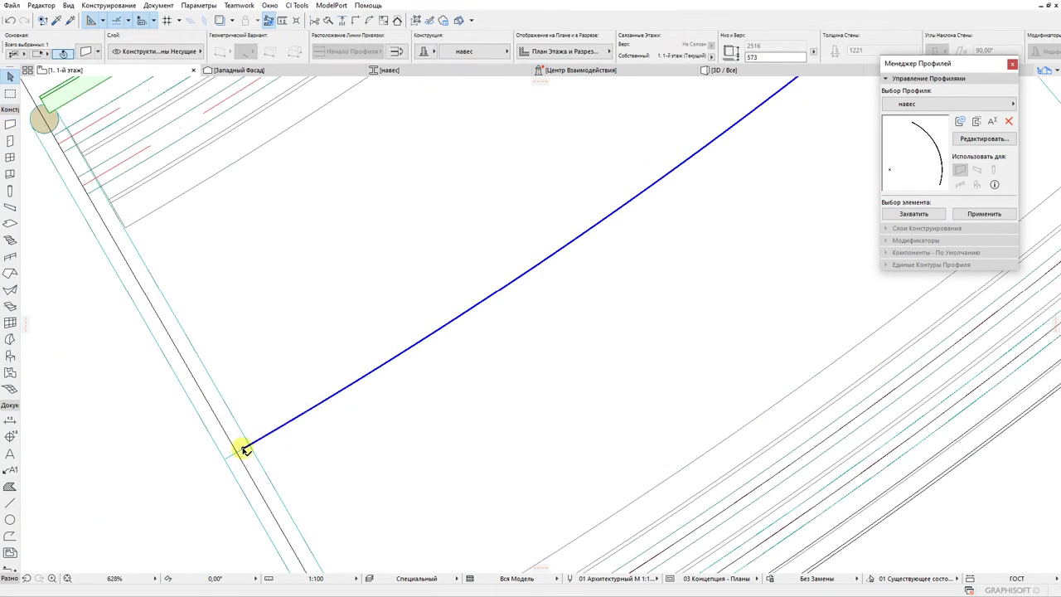
pyautogui.click(138, 97)
pyautogui.click(255, 441)
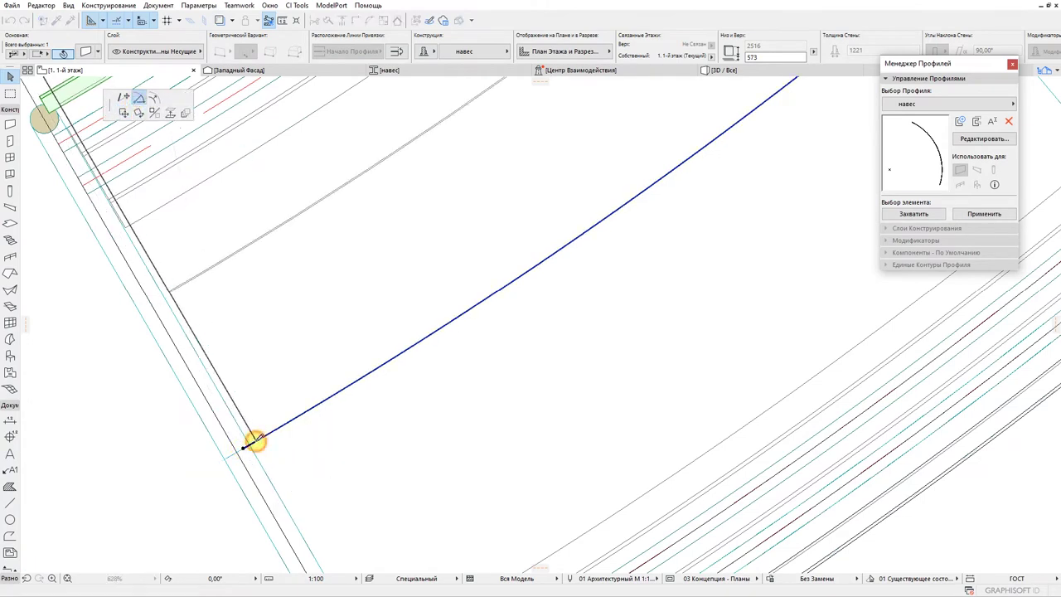
pyautogui.scroll(-5, 208, 418)
pyautogui.scroll(2, 426, 273)
pyautogui.click(427, 269)
pyautogui.click(417, 277)
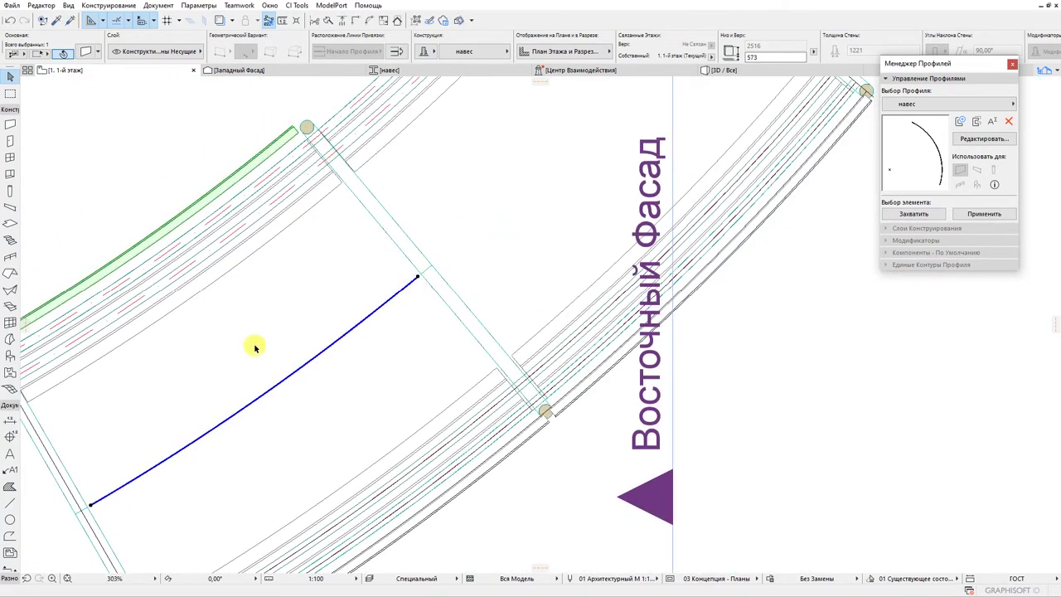
# Rotate a copy of the inner canopy wall about the arc's centre into the neighbouring end bay
pyautogui.click(91, 506)
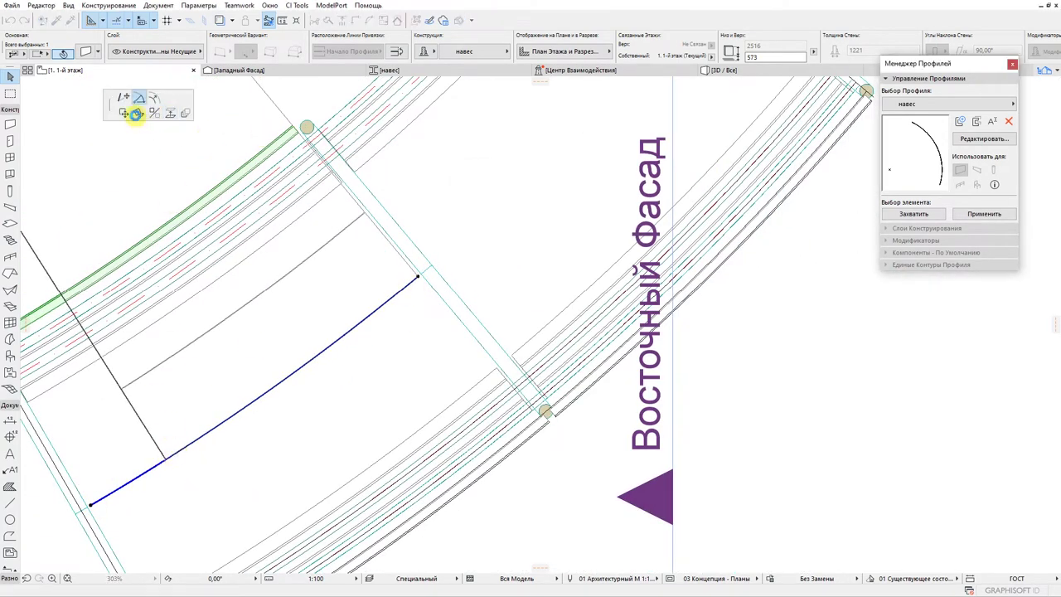
pyautogui.scroll(-5, 142, 437)
pyautogui.moveTo(164, 431); pyautogui.dragTo(422, 443, button='middle')
pyautogui.scroll(-3, 344, 344)
pyautogui.moveTo(209, 96); pyautogui.dragTo(262, 209, button='middle')
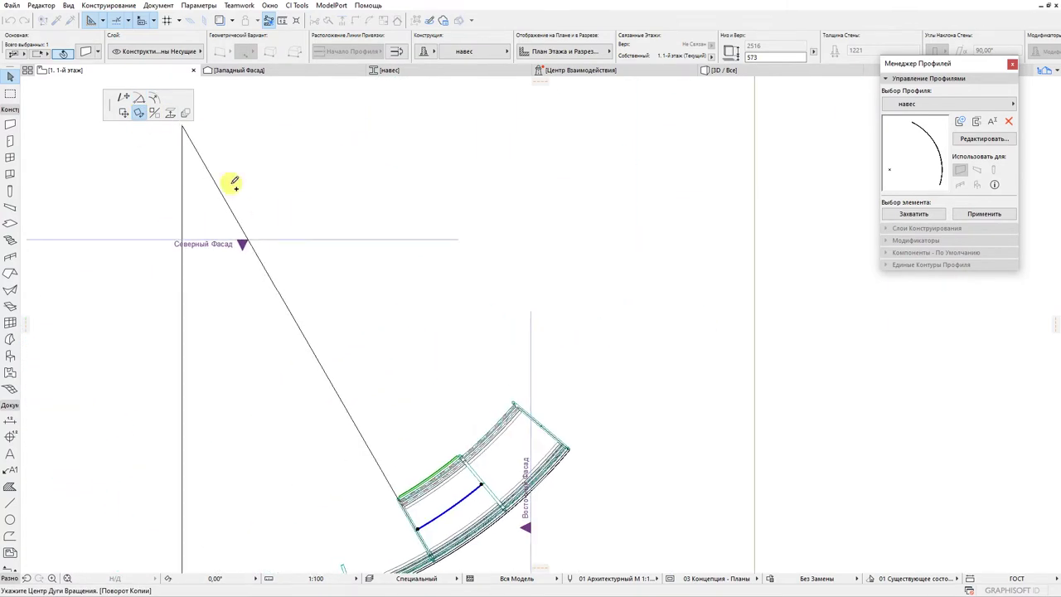
pyautogui.click(482, 483)
pyautogui.scroll(1, 406, 420)
pyautogui.moveTo(406, 420); pyautogui.dragTo(348, 335, button='middle')
pyautogui.scroll(-1, 348, 335)
pyautogui.press('Escape')
# Examine how the glass canopies fit the arches in 3D and in the west elevation
pyautogui.click(724, 70)
pyautogui.moveTo(393, 396); pyautogui.dragTo(273, 372)
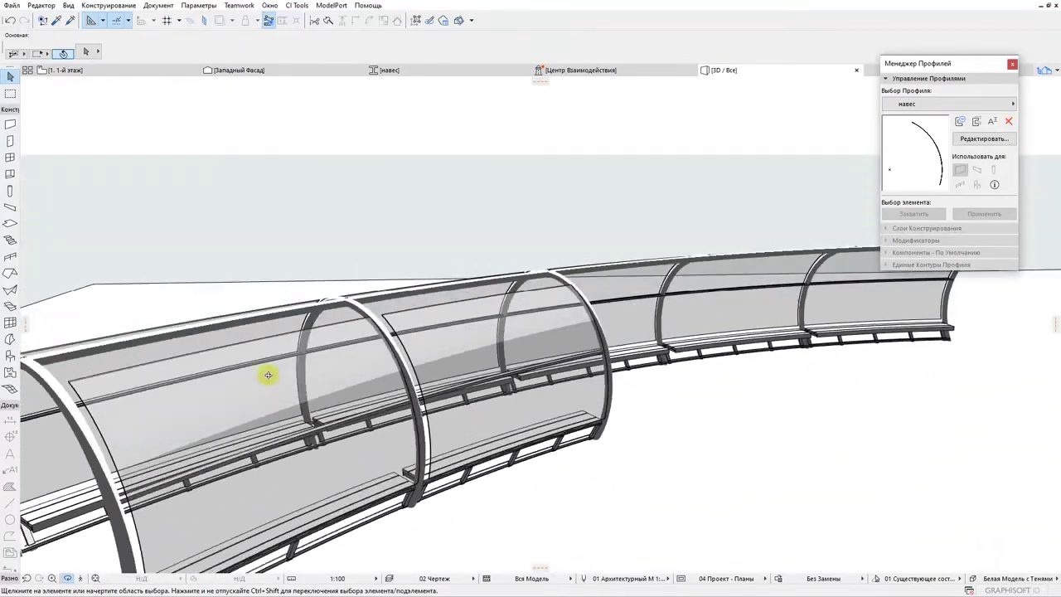
pyautogui.press('F2')
pyautogui.scroll(3, 235, 371)
pyautogui.click(293, 71)
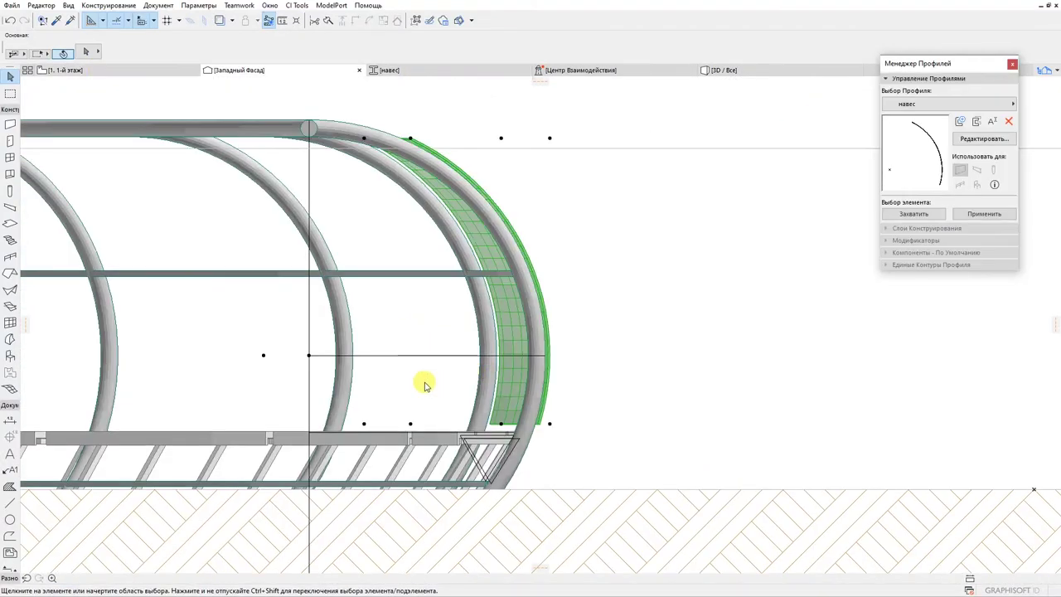
pyautogui.scroll(3, 417, 160)
pyautogui.scroll(-3, 415, 149)
pyautogui.scroll(2, 379, 177)
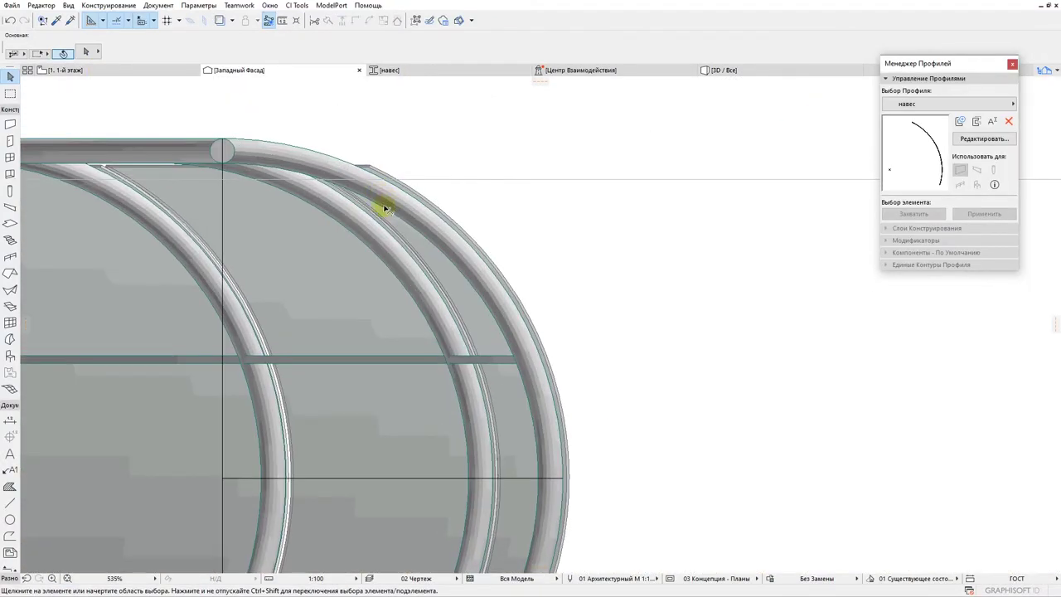
pyautogui.keyDown('alt'); pyautogui.click(222, 228); pyautogui.keyUp('alt')
pyautogui.press('Escape')
pyautogui.click(222, 224)
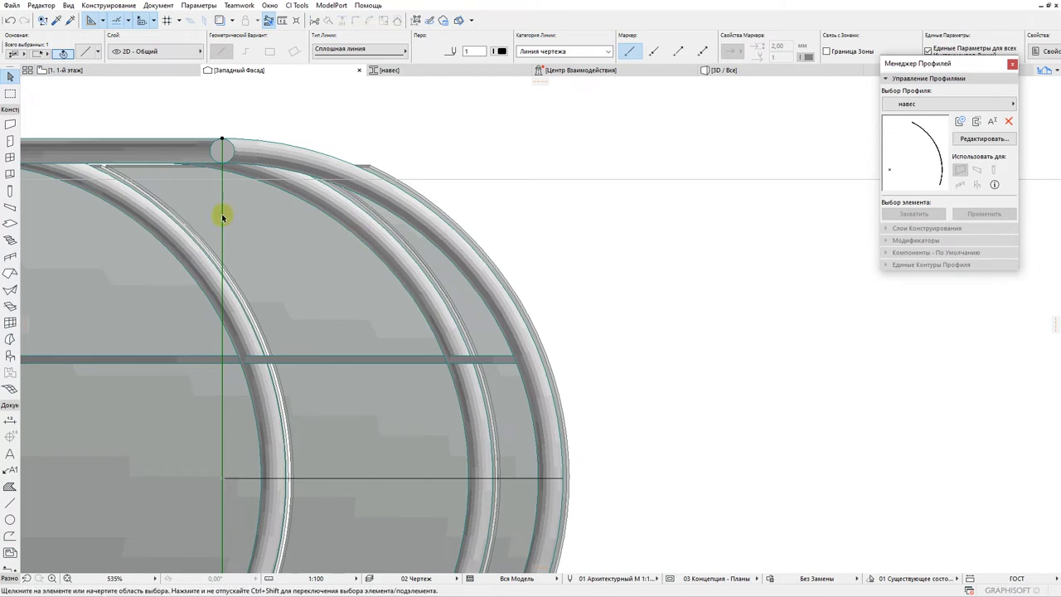
pyautogui.click(222, 141)
pyautogui.press('Escape')
pyautogui.click(222, 232)
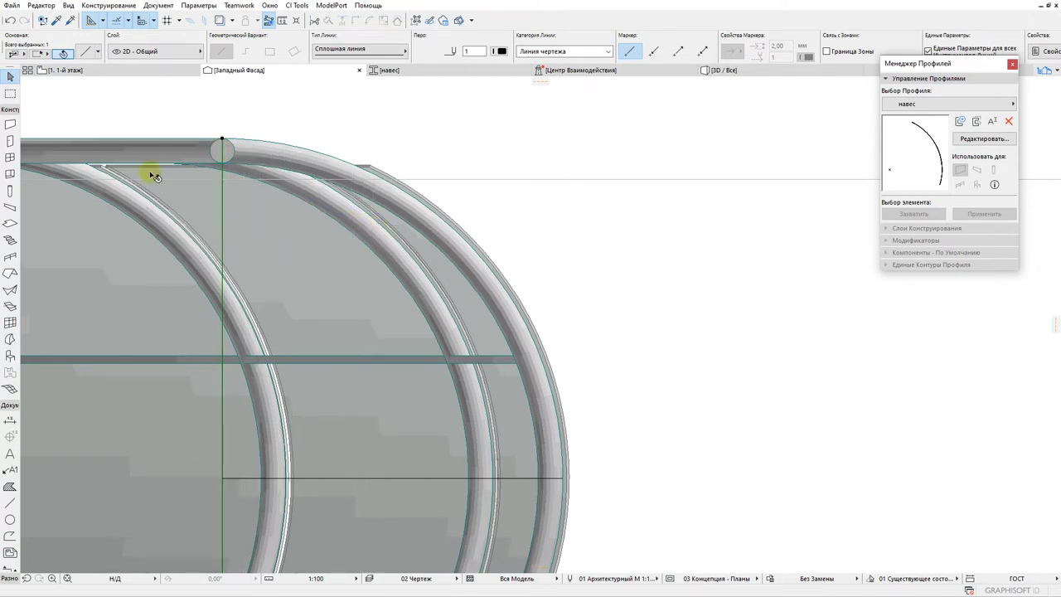
pyautogui.press('Escape')
pyautogui.press('Escape')
# On the floor plan, draw a curved beam with the existing long beam's settings about the arc's centre, from the first arch to the last
pyautogui.click(100, 75)
pyautogui.scroll(-5, 230, 148)
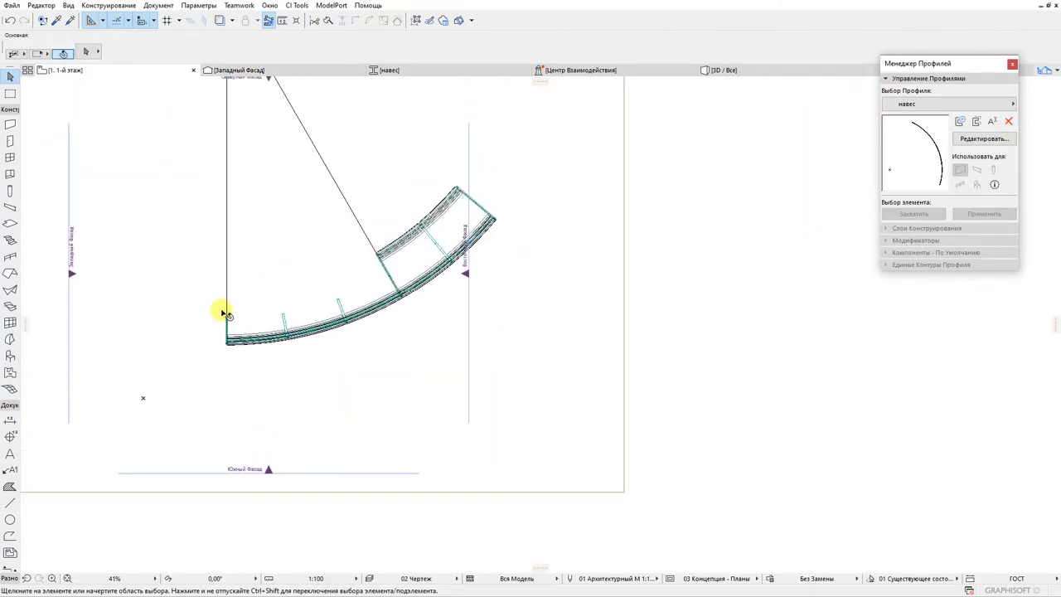
pyautogui.scroll(6, 220, 308)
pyautogui.click(253, 294)
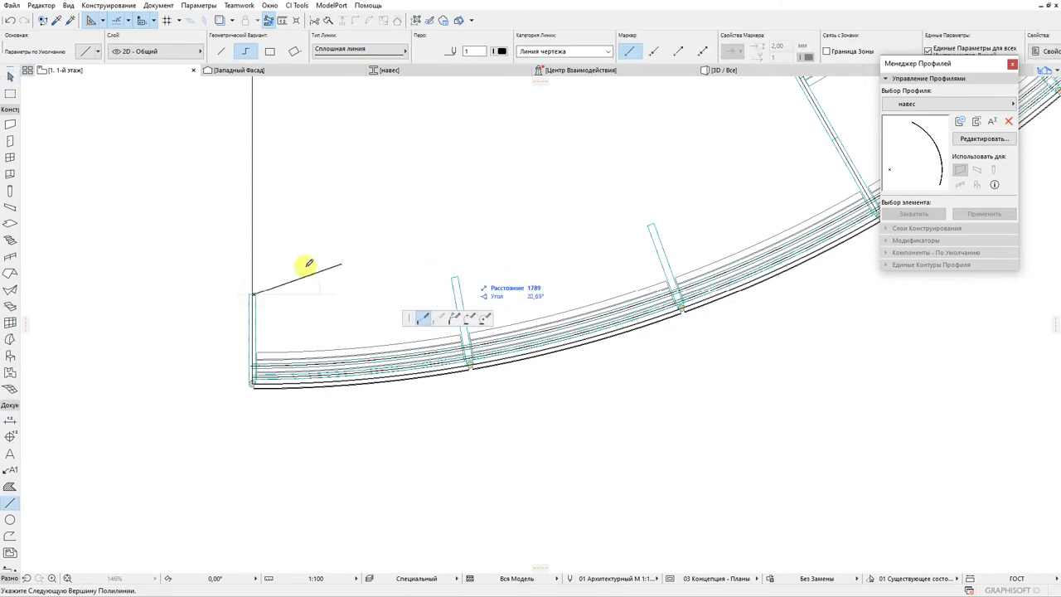
pyautogui.press('Escape')
pyautogui.click(10, 76)
pyautogui.scroll(7, 286, 370)
pyautogui.click(286, 338)
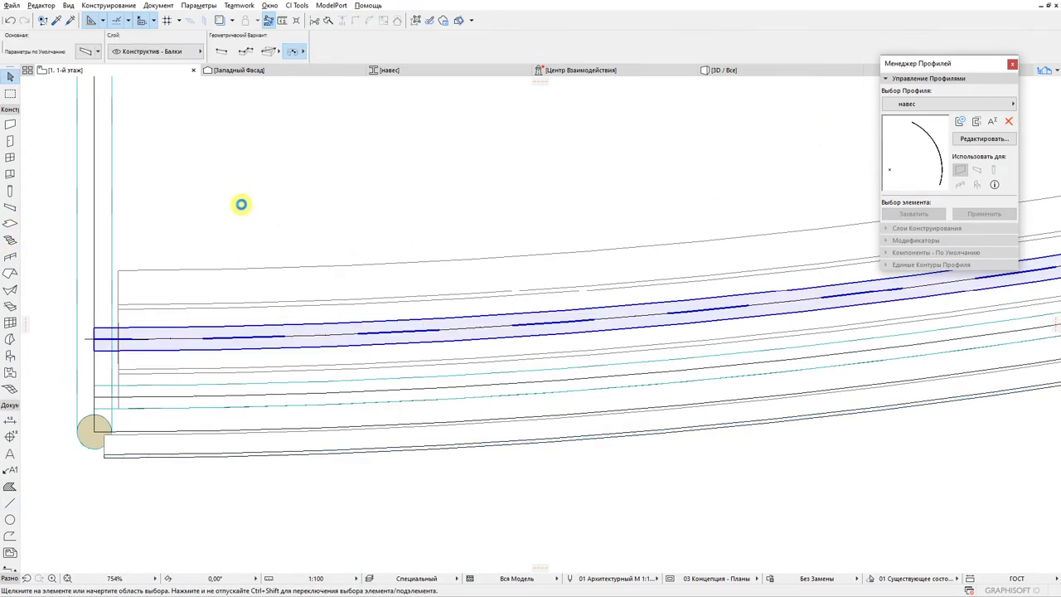
pyautogui.scroll(-10, 240, 203)
pyautogui.scroll(6, 277, 344)
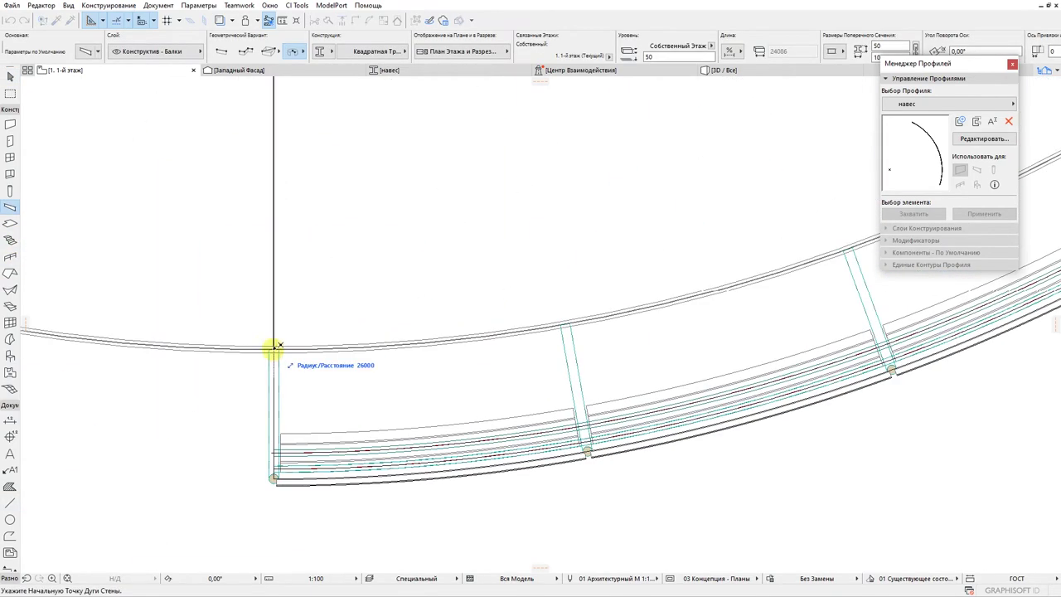
pyautogui.scroll(-5, 315, 427)
pyautogui.scroll(5, 613, 290)
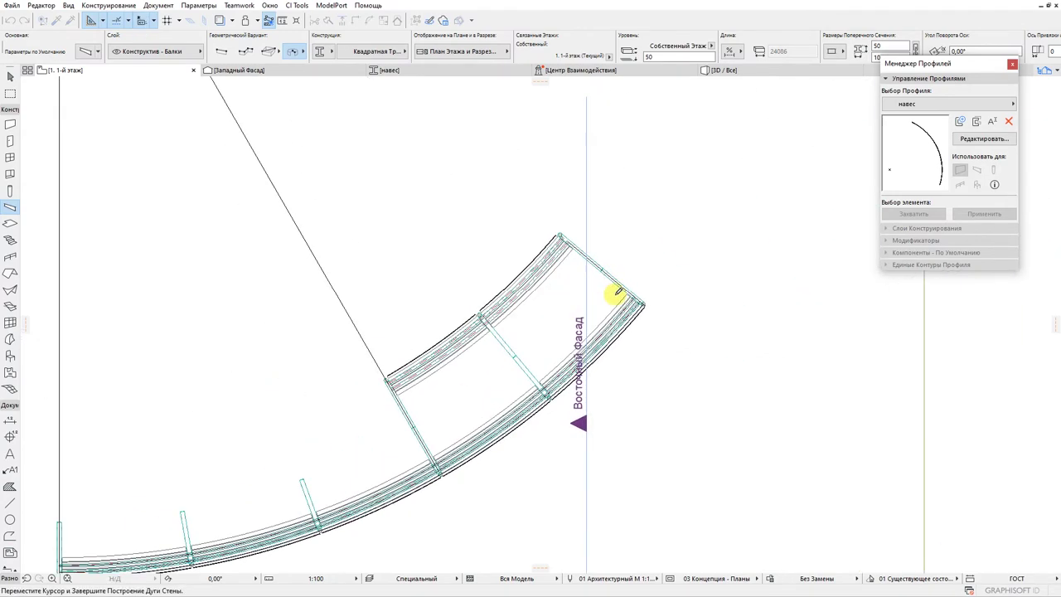
pyautogui.scroll(-5, 544, 299)
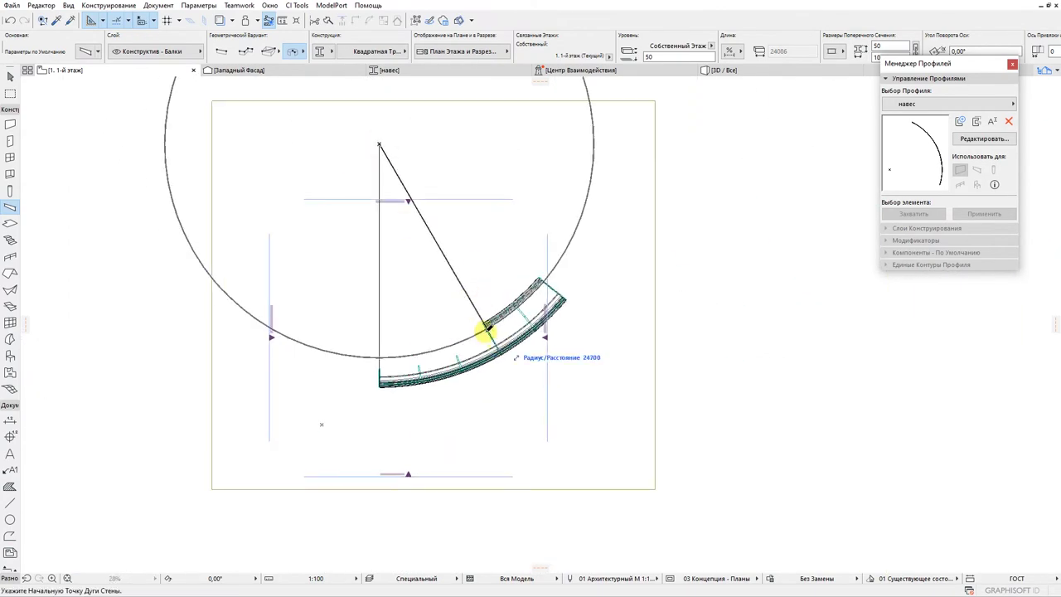
# Draw a second curved beam about the same centre along the inner canopy, across its two bays
pyautogui.scroll(5, 489, 333)
pyautogui.click(477, 313)
pyautogui.scroll(-2, 659, 219)
pyautogui.moveTo(717, 116); pyautogui.dragTo(315, 109, button='middle')
pyautogui.click(516, 283)
pyautogui.scroll(3, 517, 290)
# In the west elevation, raise the long curved beam to the canopy's upper edge, at level 3000
pyautogui.click(709, 73)
pyautogui.click(263, 72)
pyautogui.scroll(-5, 311, 273)
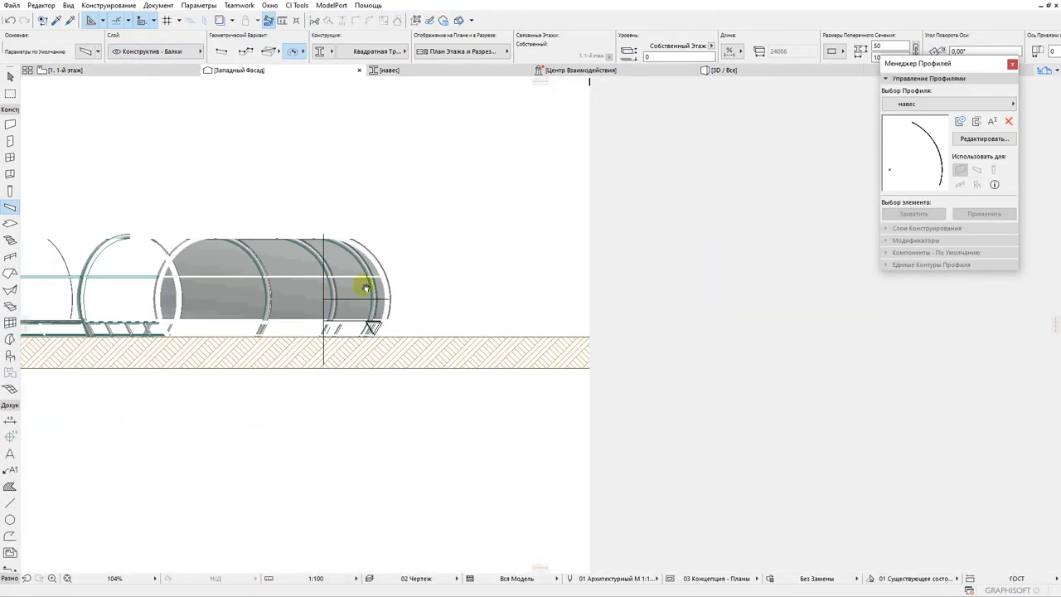
pyautogui.scroll(4, 398, 324)
pyautogui.click(511, 321)
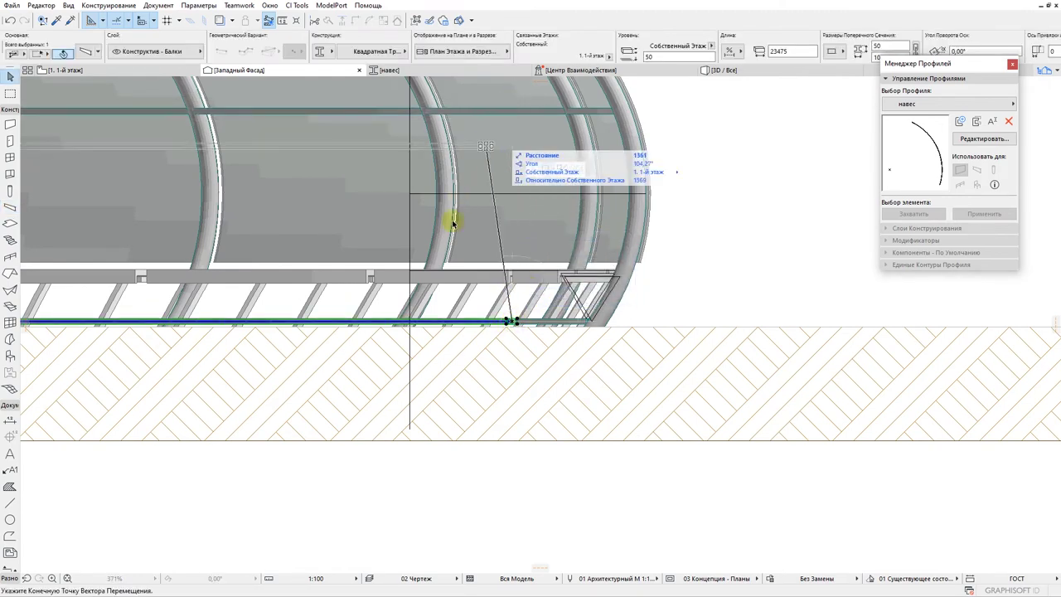
pyautogui.click(510, 100)
pyautogui.scroll(-3, 511, 100)
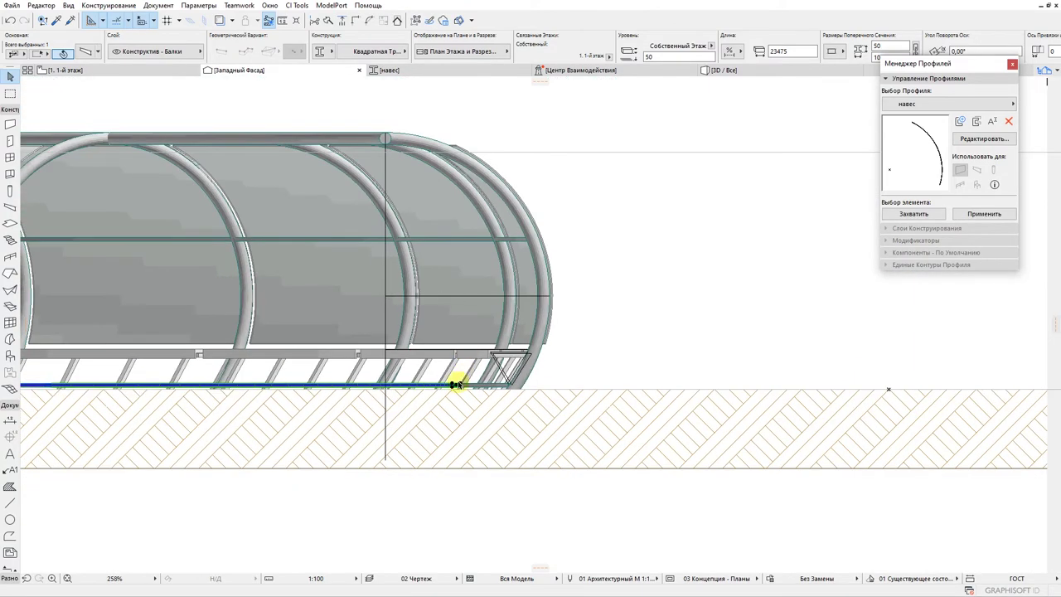
pyautogui.click(455, 151)
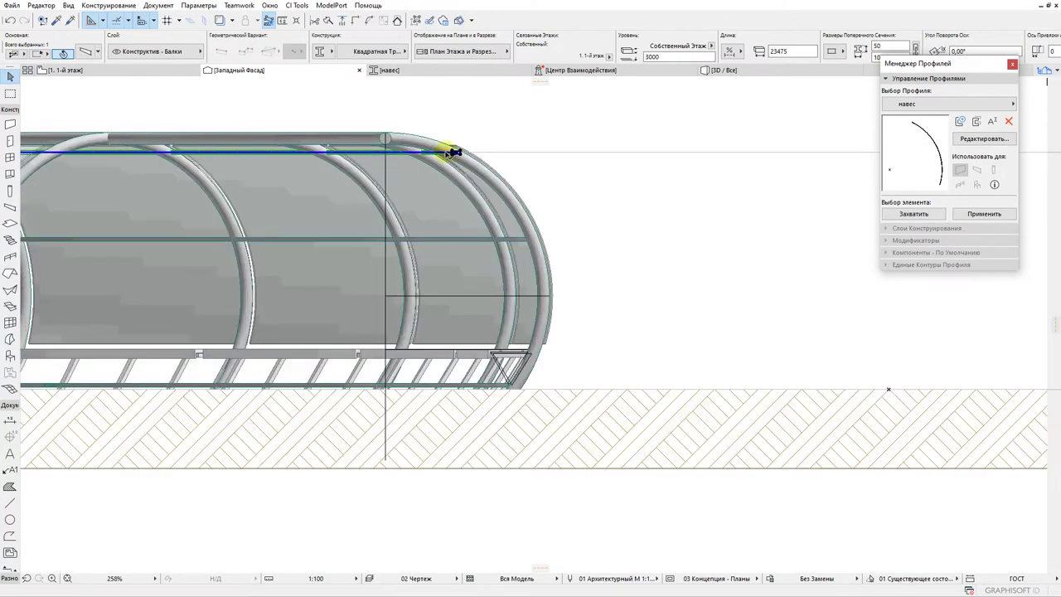
# In the 3D view, raise the second curved beam vertically from the ground to the canopy's upper edge
pyautogui.click(766, 76)
pyautogui.keyDown('shift'); pyautogui.moveTo(374, 280); pyautogui.dragTo(456, 308, button='middle'); pyautogui.keyUp('shift')
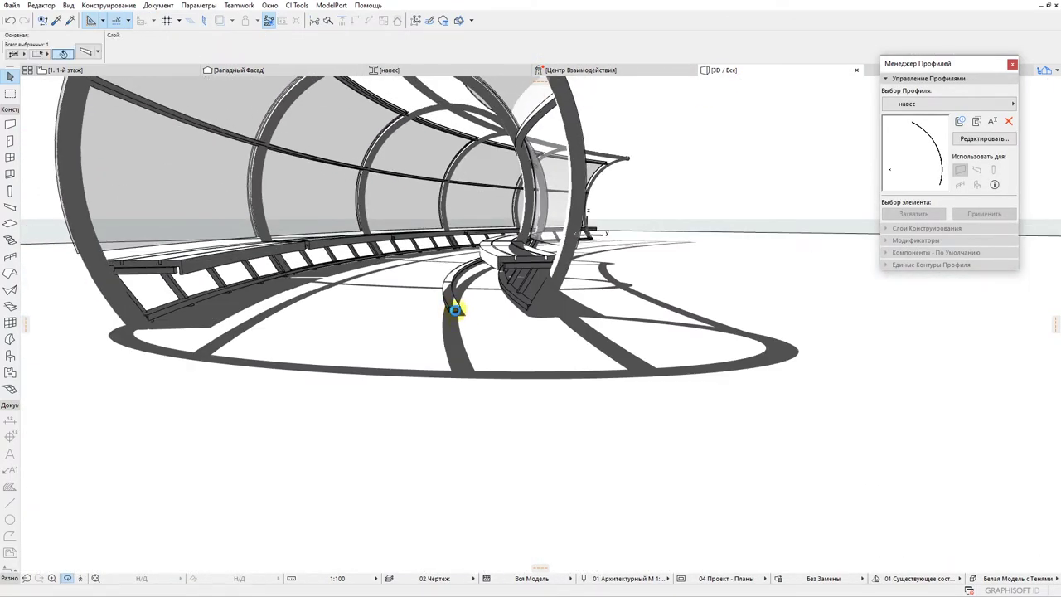
pyautogui.click(455, 309)
pyautogui.click(456, 311)
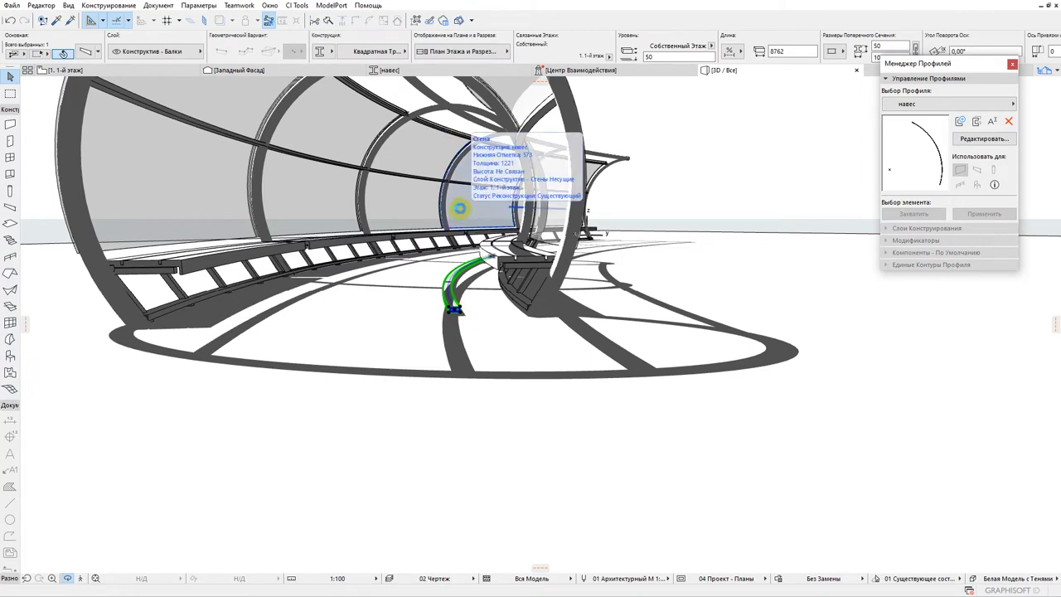
pyautogui.press('Escape')
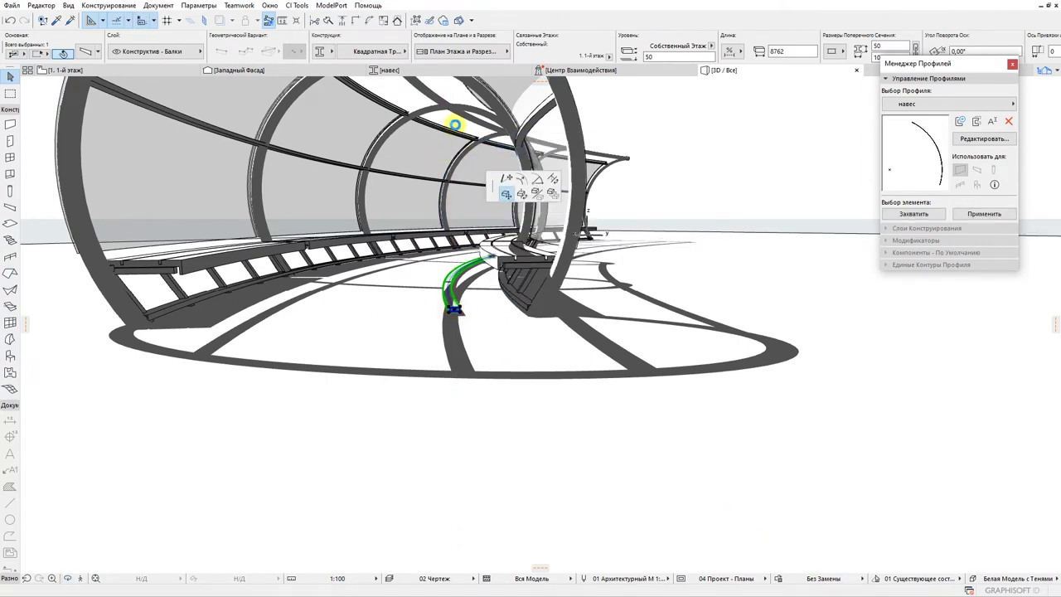
pyautogui.click(452, 118)
pyautogui.scroll(-4, 428, 163)
pyautogui.keyDown('shift'); pyautogui.moveTo(429, 163); pyautogui.dragTo(443, 358, button='middle'); pyautogui.keyUp('shift')
# After checking the beam ends in the west elevation, create a new complex profile named Навес 2
pyautogui.click(66, 70)
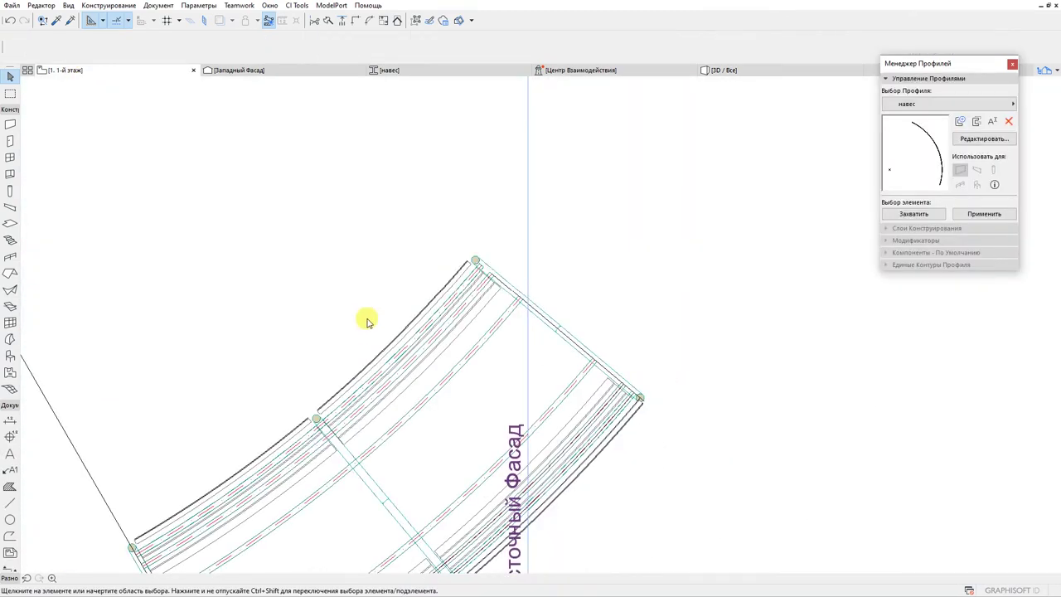
pyautogui.click(288, 74)
pyautogui.scroll(3, 398, 135)
pyautogui.scroll(-3, 455, 160)
pyautogui.scroll(4, 455, 160)
pyautogui.press('l')
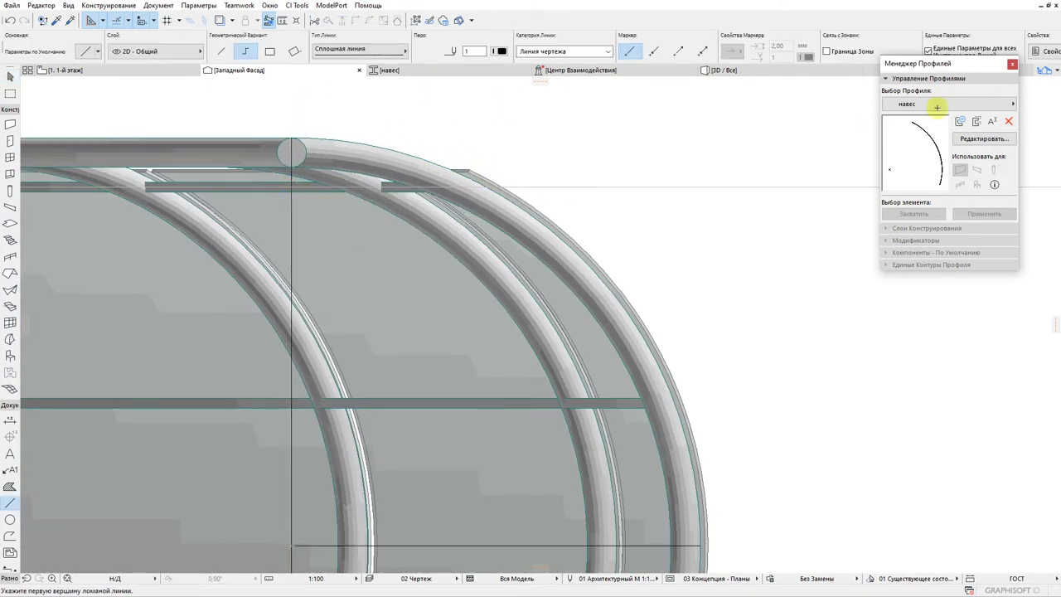
pyautogui.press('Escape')
pyautogui.click(960, 121)
pyautogui.click(554, 225)
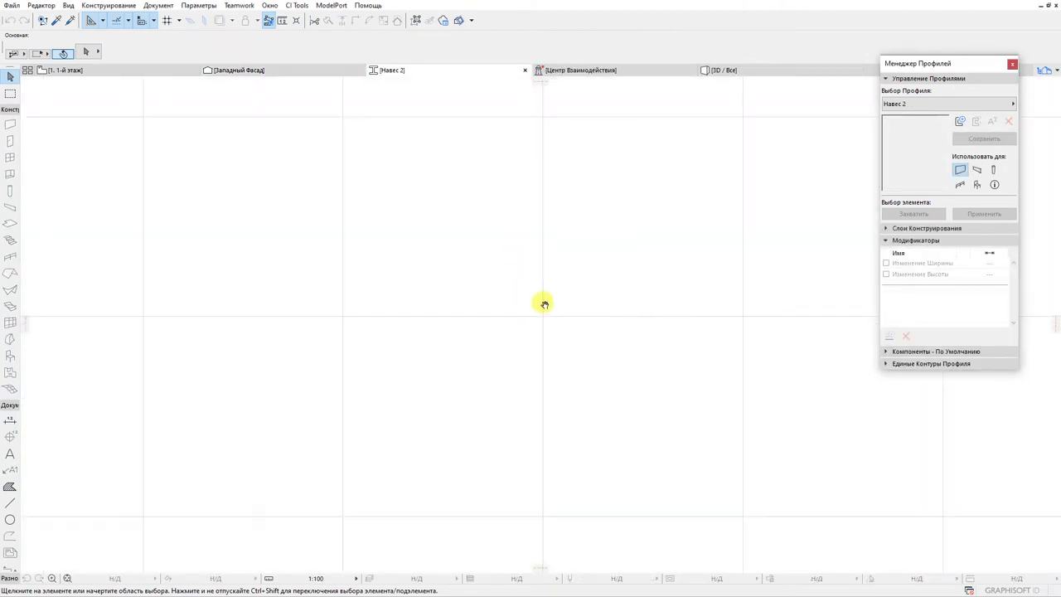
pyautogui.moveTo(544, 305); pyautogui.dragTo(431, 376, button='middle')
pyautogui.press('l')
pyautogui.click(429, 388)
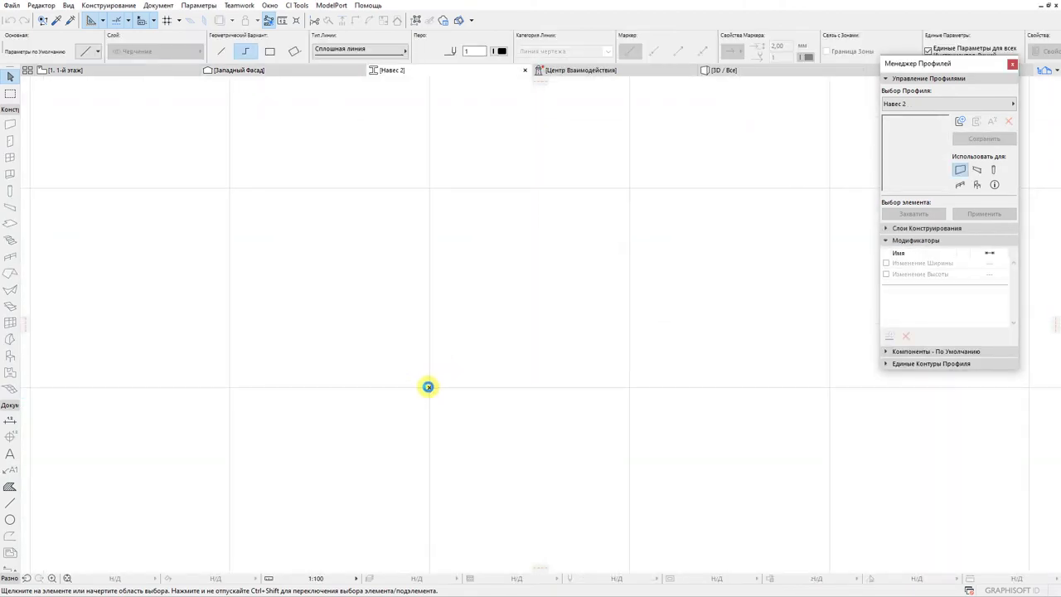
pyautogui.press('Escape')
pyautogui.click(10, 522)
pyautogui.scroll(3, 431, 209)
pyautogui.press('Return')
pyautogui.scroll(7, 431, 303)
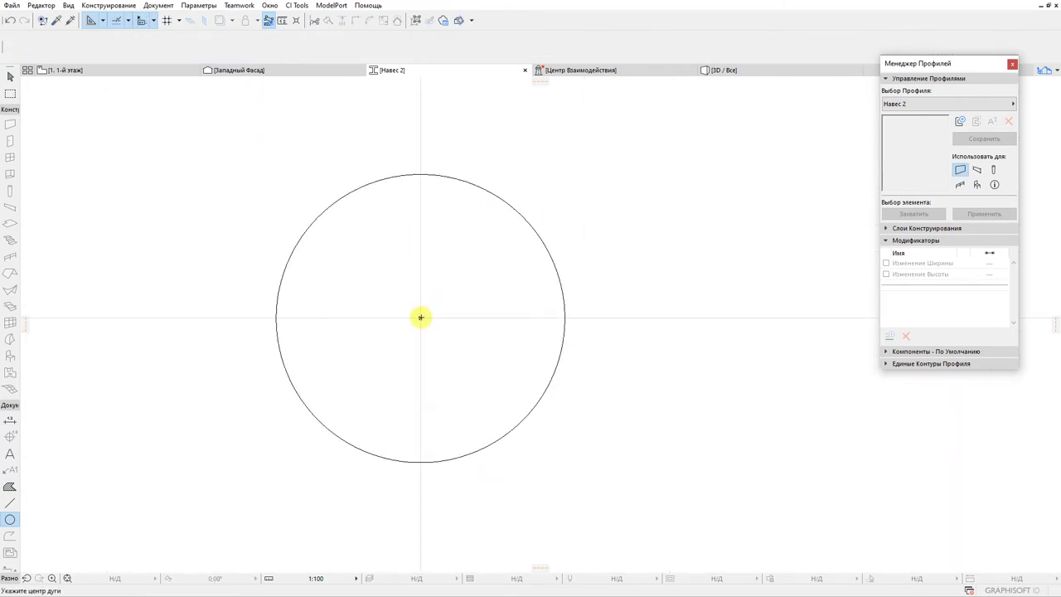
pyautogui.press('l')
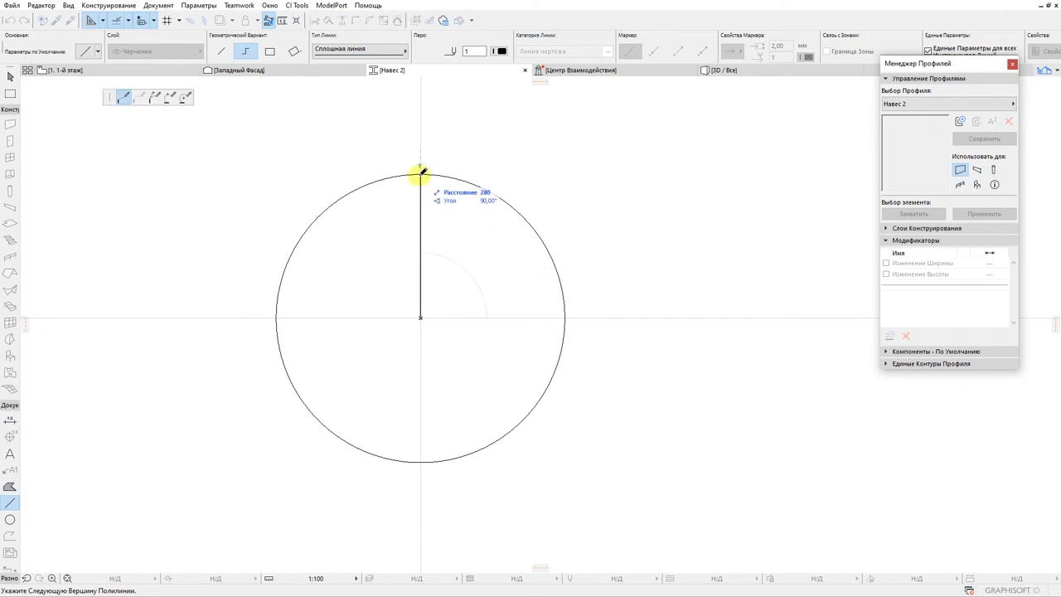
pyautogui.press('Escape')
pyautogui.press('Escape')
pyautogui.click(444, 177)
pyautogui.press('Delete')
# Draw a circle centred on the profile's origin
pyautogui.scroll(-3, 419, 217)
pyautogui.moveTo(429, 273); pyautogui.dragTo(412, 260, button='middle')
pyautogui.press('c')
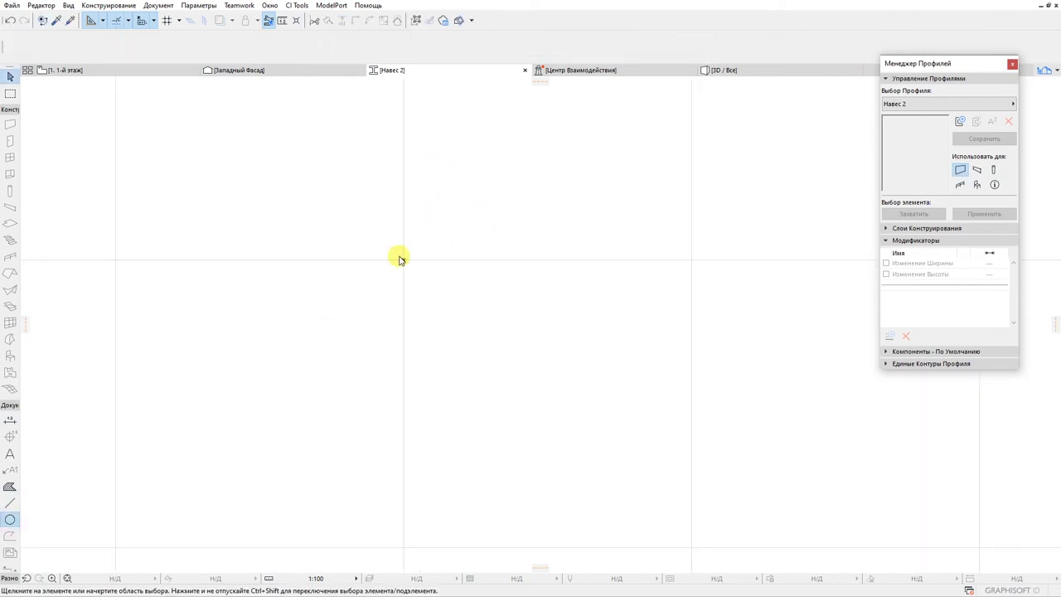
pyautogui.click(404, 259)
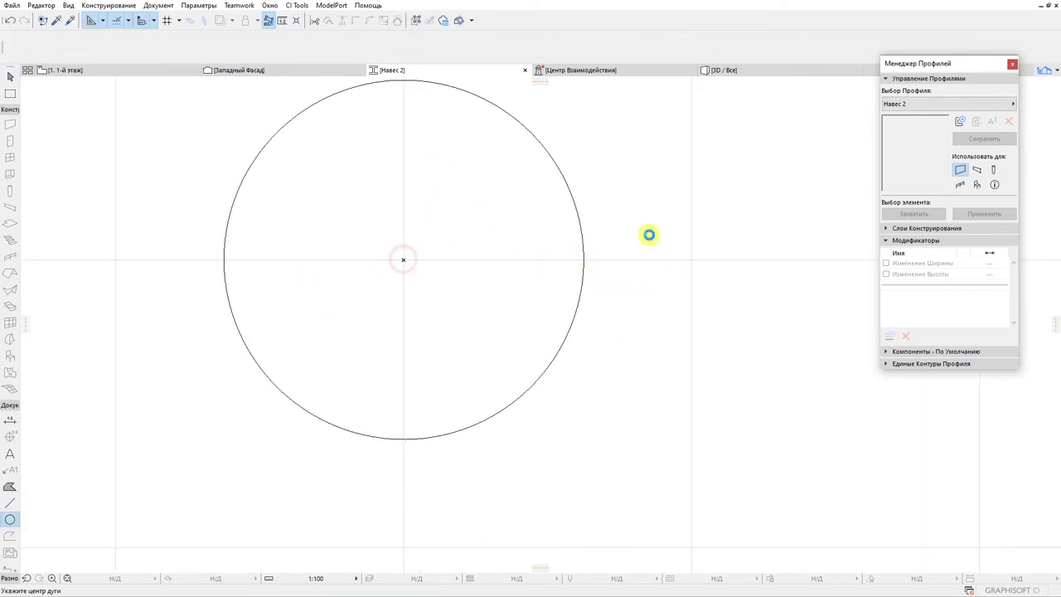
# Draw a horizontal line from the circle's centre past its edge and move it to touch the circle's top
pyautogui.press('l')
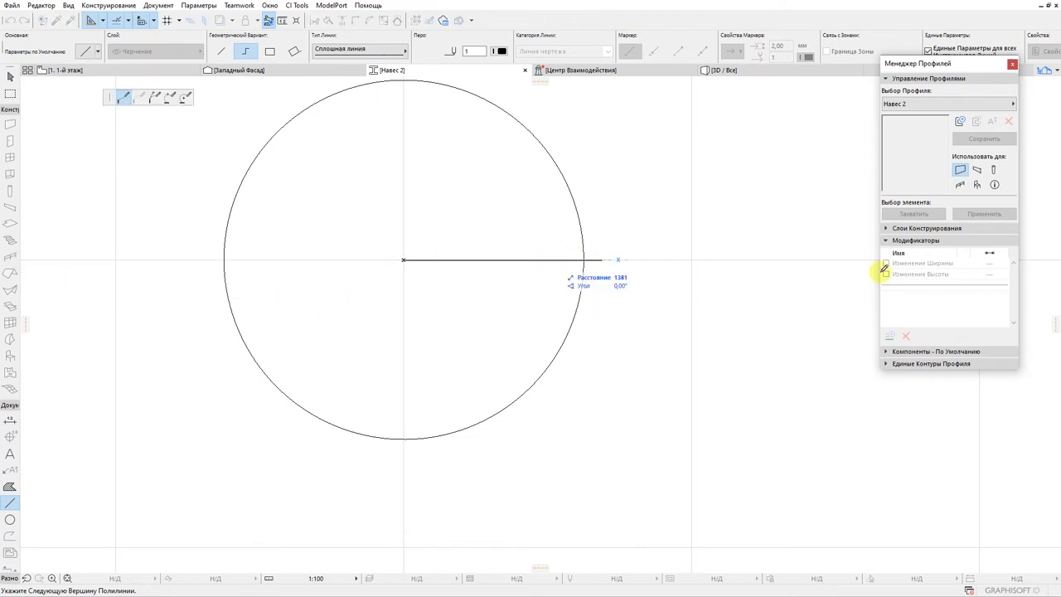
pyautogui.doubleClick(1041, 260)
pyautogui.press('Escape')
pyautogui.hotkey('ctrl', 'e')
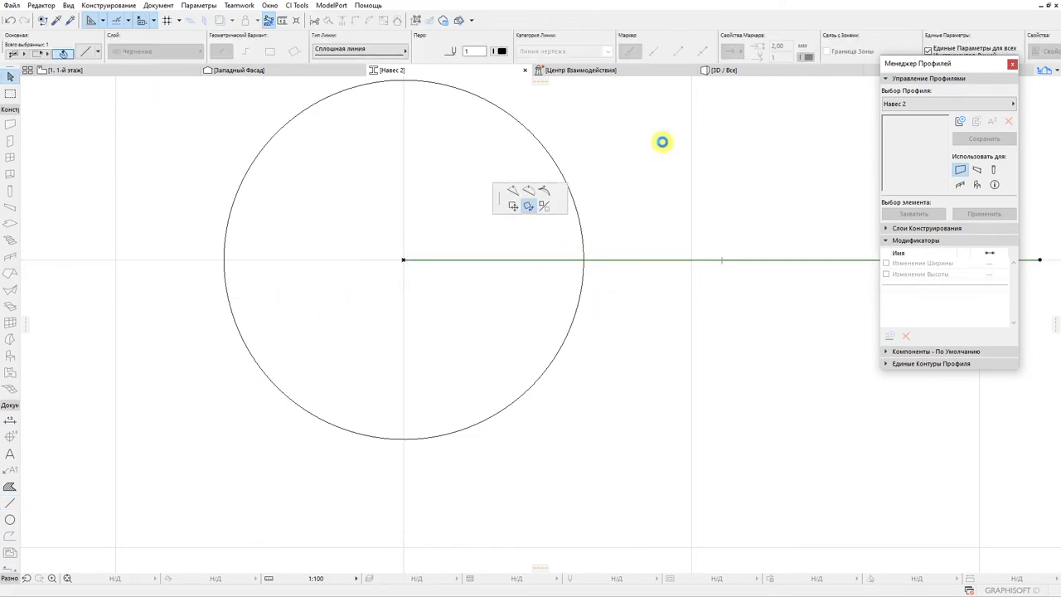
pyautogui.write('1800')
pyautogui.press('Return')
pyautogui.scroll(-3, 681, 258)
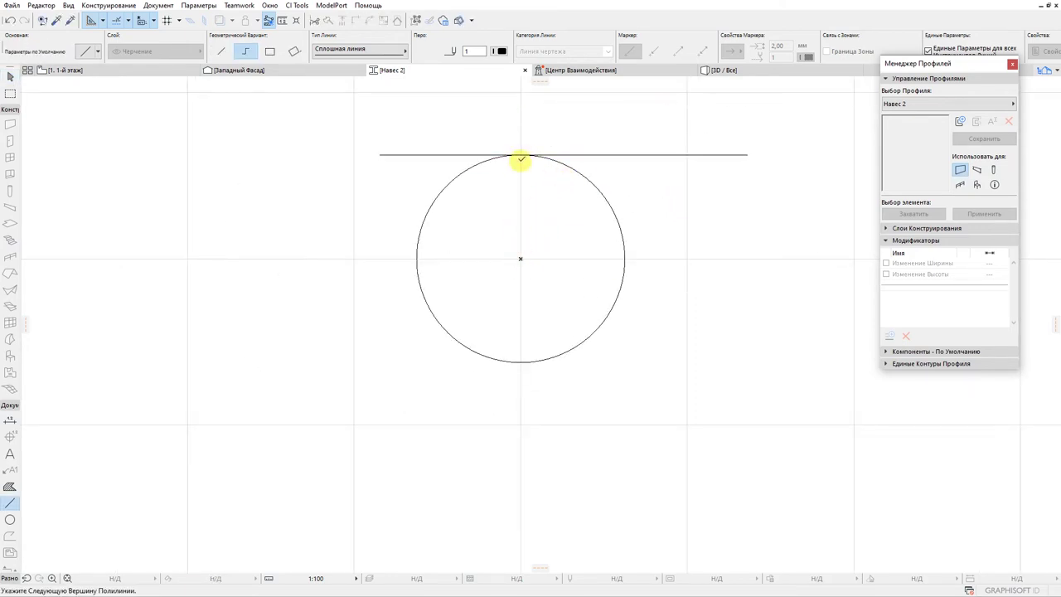
# Draw a vertical line up from the circle's centre and a larger concentric circle through the line's upper end
pyautogui.press('Escape')
pyautogui.press('Escape')
pyautogui.press('w')
pyautogui.click(521, 258)
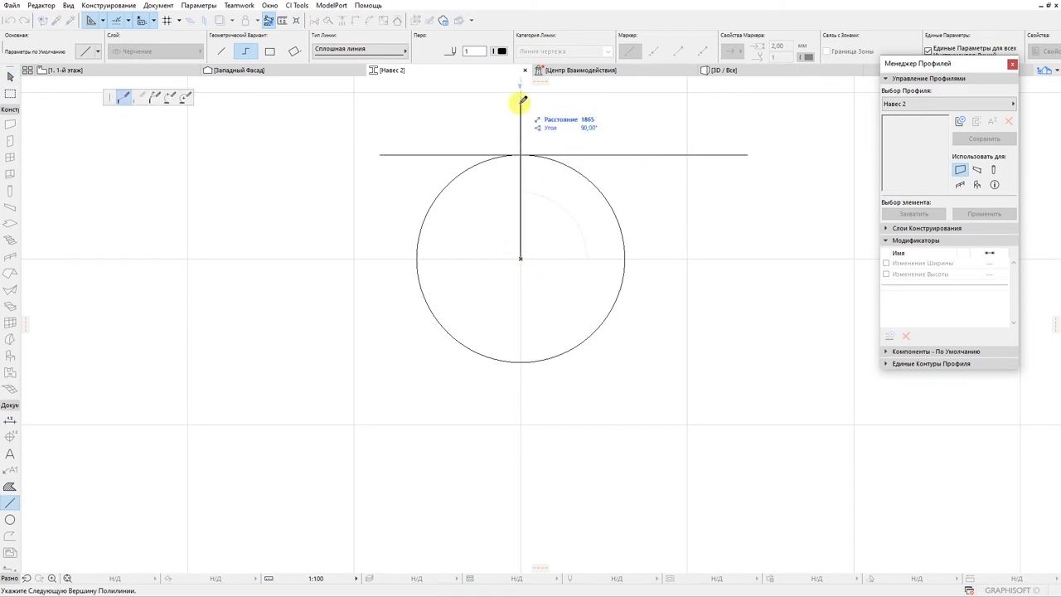
pyautogui.click(7, 518)
pyautogui.click(520, 258)
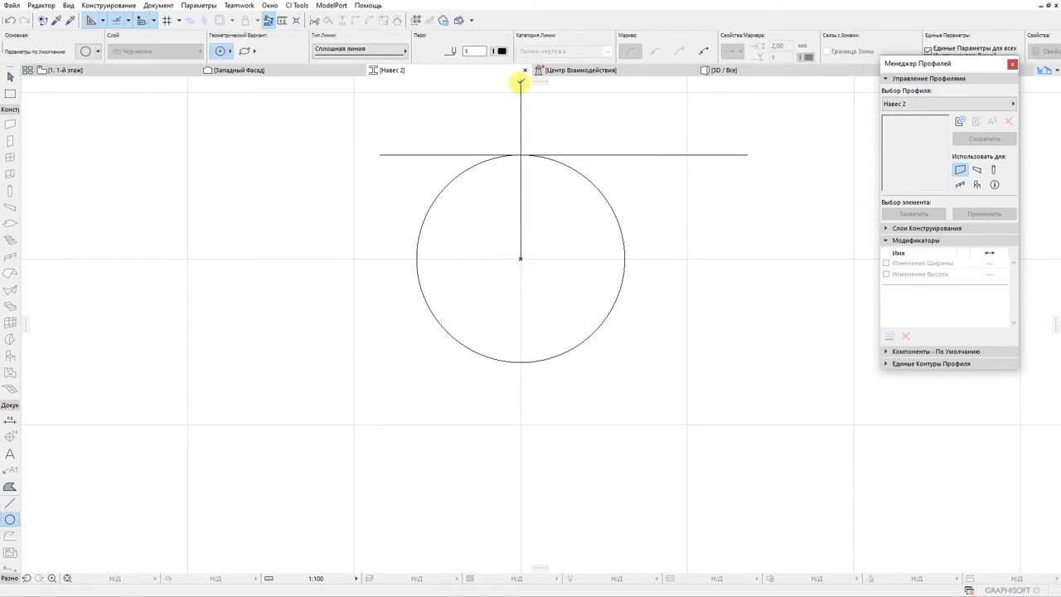
pyautogui.click(521, 81)
pyautogui.press('Escape')
# Move the horizontal line up so it cuts the larger circle near its top, and delete the inner circle
pyautogui.click(587, 155)
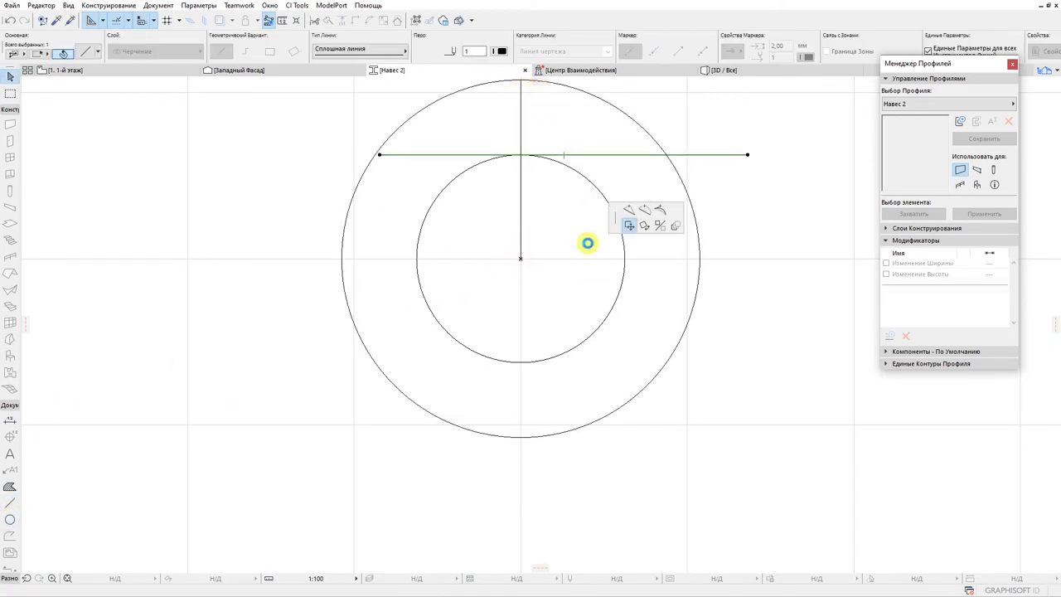
pyautogui.click(588, 260)
pyautogui.click(588, 260)
pyautogui.click(587, 112)
pyautogui.press('Escape')
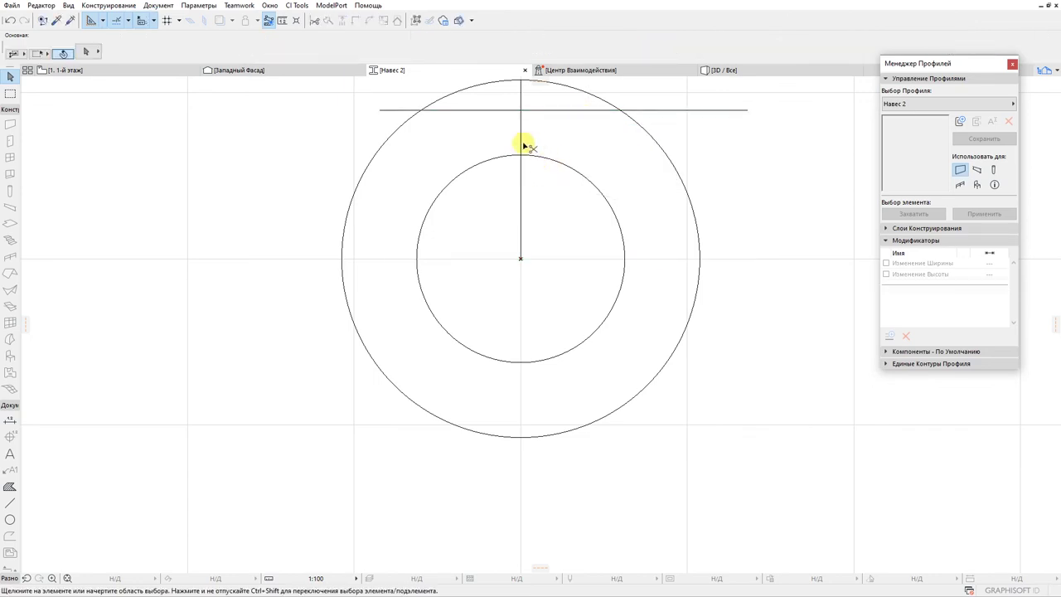
pyautogui.press('Delete')
# Draw two radial lines joining the circle's centre to its two intersections with the horizontal line
pyautogui.press('l')
pyautogui.click(420, 109)
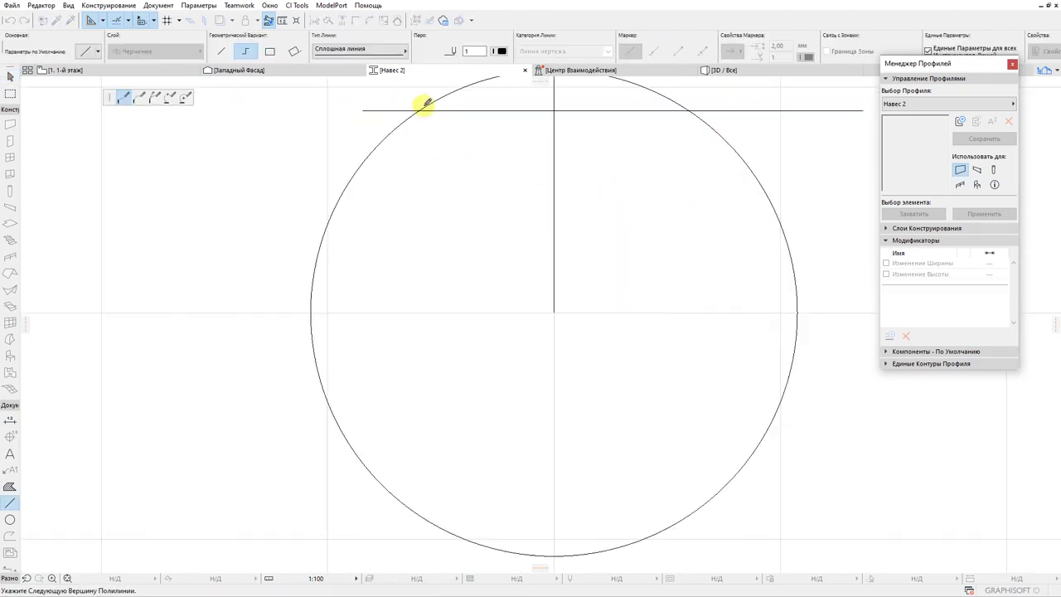
pyautogui.scroll(5, 423, 109)
pyautogui.doubleClick(406, 123)
pyautogui.scroll(-5, 414, 136)
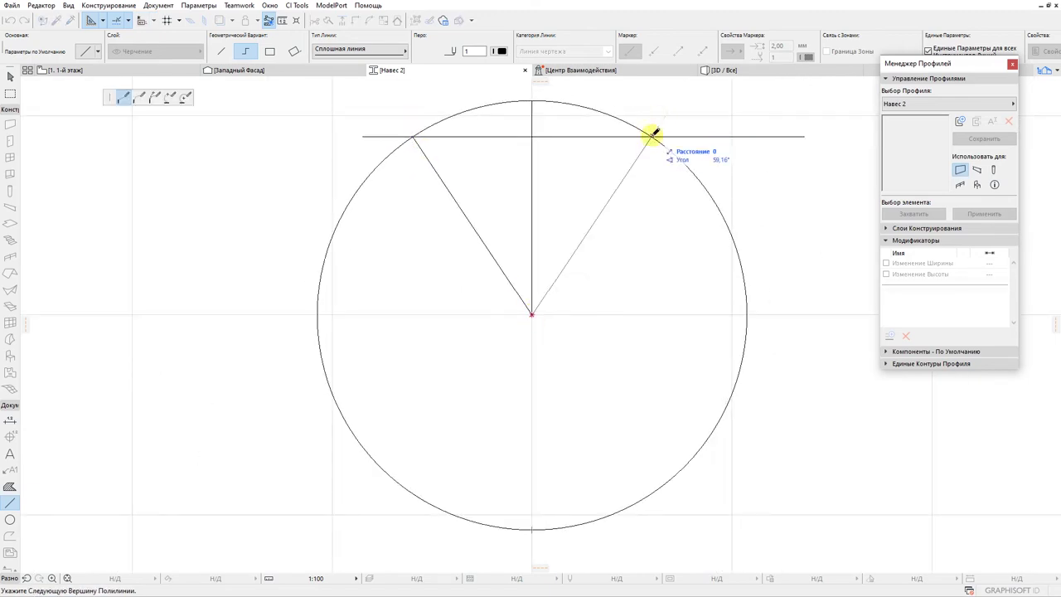
pyautogui.doubleClick(531, 312)
# Draw a second arc about the circle's centre, slightly offset from the circle, between the two radial lines
pyautogui.click(533, 314)
pyautogui.scroll(5, 414, 139)
pyautogui.click(416, 142)
pyautogui.scroll(-6, 623, 147)
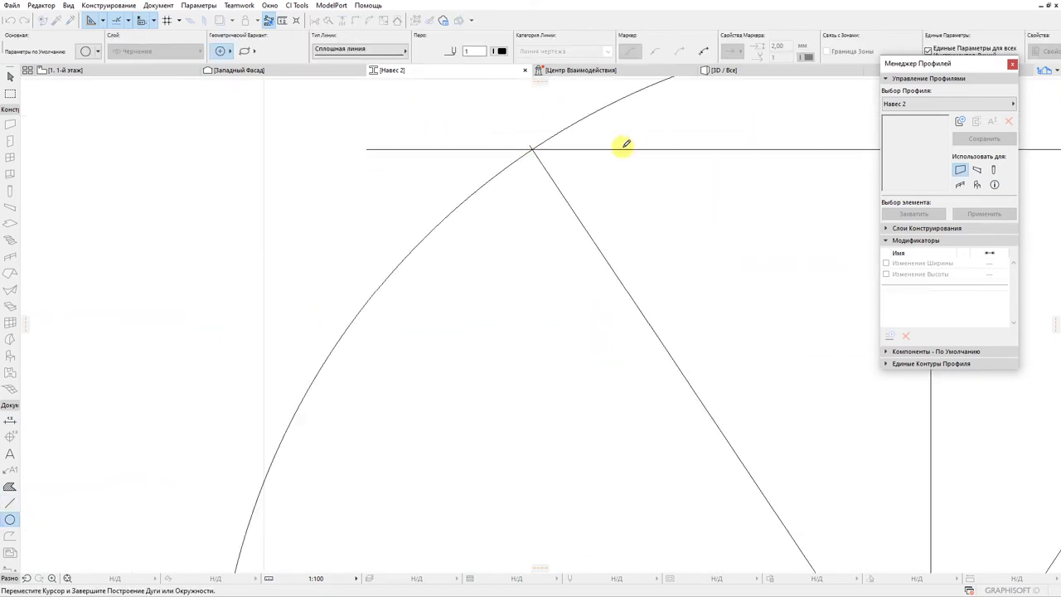
pyautogui.scroll(3, 566, 177)
pyautogui.click(563, 178)
pyautogui.scroll(-4, 504, 184)
# Trim away the rest of the circle and the construction lines, keeping only the two thin concentric arcs
pyautogui.press('Escape')
pyautogui.click(484, 383)
pyautogui.keyDown('ctrl'); pyautogui.click(605, 175); pyautogui.keyUp('ctrl')
pyautogui.keyDown('ctrl'); pyautogui.click(576, 145); pyautogui.keyUp('ctrl')
pyautogui.scroll(5, 562, 150)
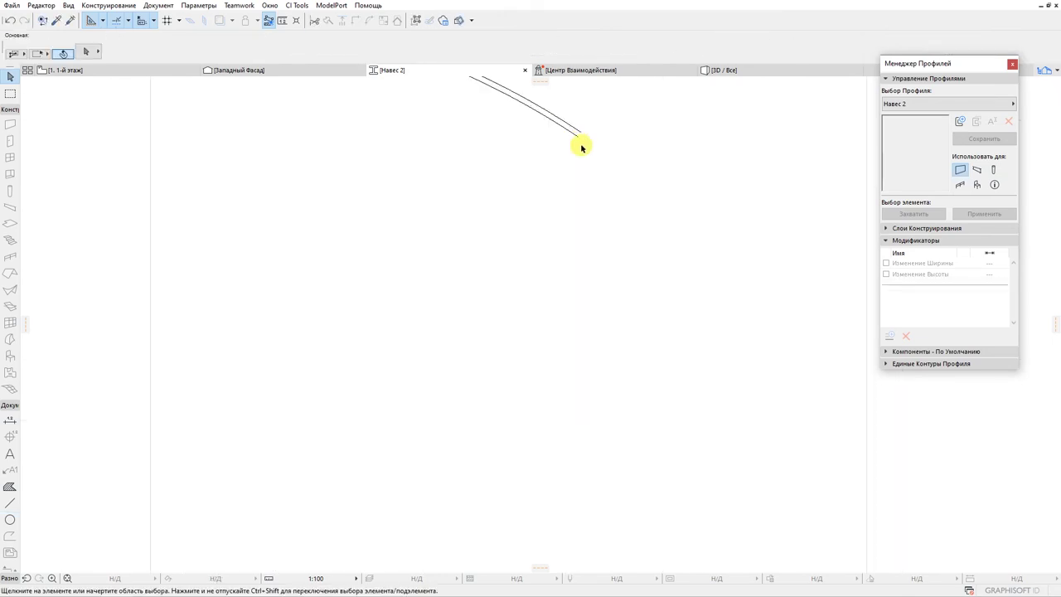
# Close both ends of the arc pair with short lines
pyautogui.press('l')
pyautogui.click(578, 133)
pyautogui.scroll(-3, 579, 134)
pyautogui.click(492, 187)
pyautogui.scroll(-4, 452, 187)
pyautogui.scroll(1, 66, 306)
# Fill the closed arc strip with the glass material Стекло
pyautogui.click(10, 487)
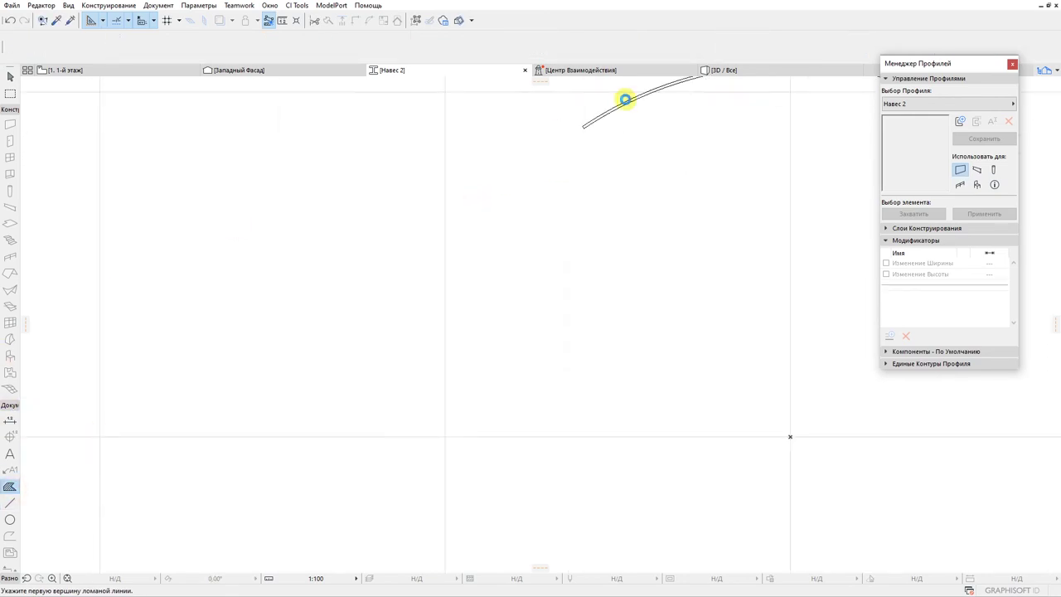
pyautogui.scroll(5, 619, 103)
pyautogui.scroll(-5, 385, 196)
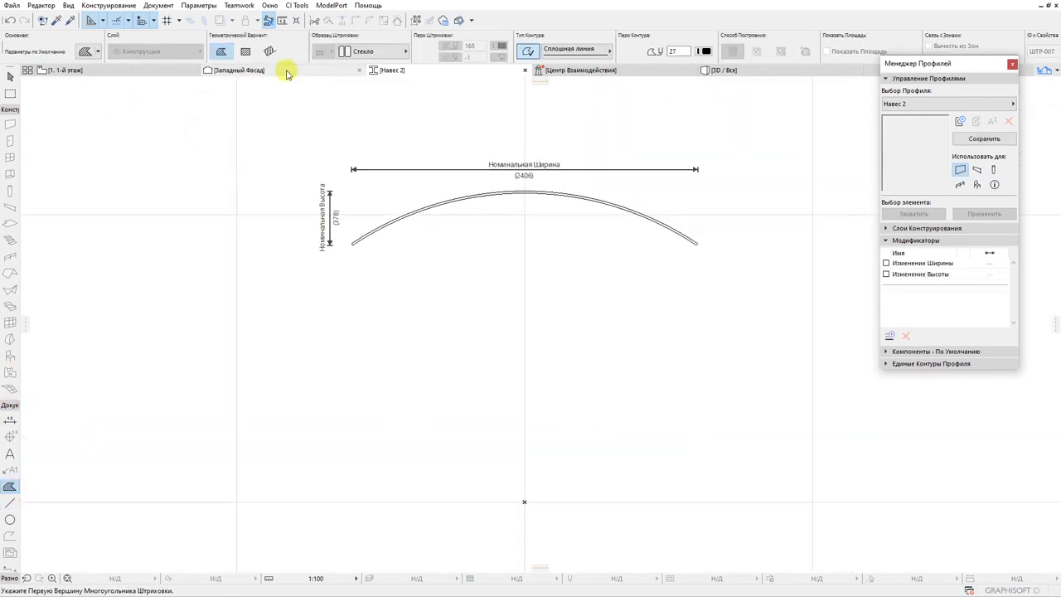
pyautogui.click(170, 71)
pyautogui.scroll(-5, 428, 232)
pyautogui.moveTo(356, 257); pyautogui.dragTo(477, 251, button='middle')
pyautogui.scroll(1, 476, 251)
pyautogui.moveTo(476, 252); pyautogui.dragTo(505, 317, button='middle')
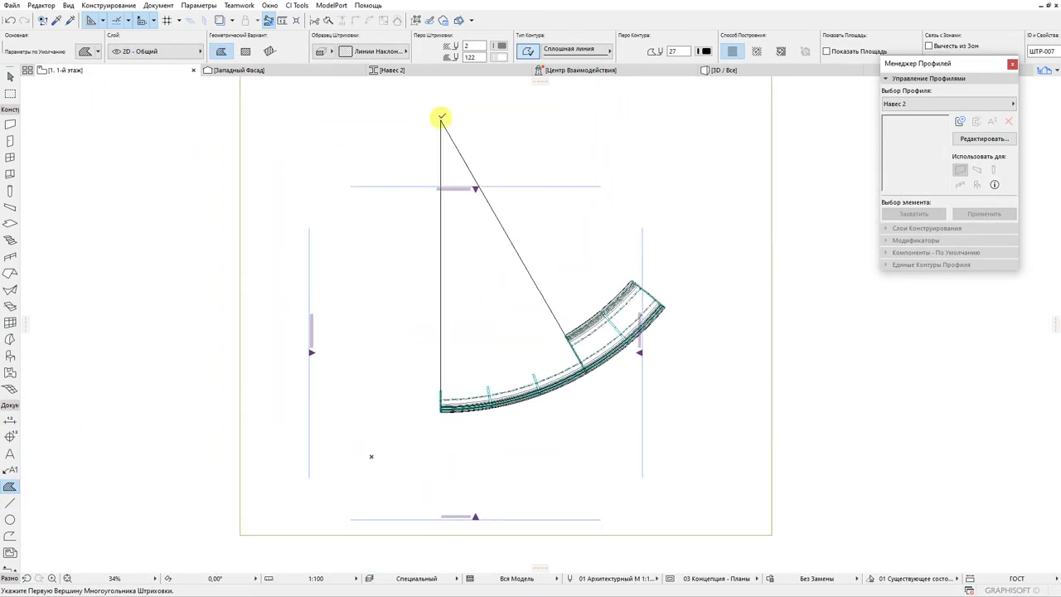
pyautogui.click(12, 124)
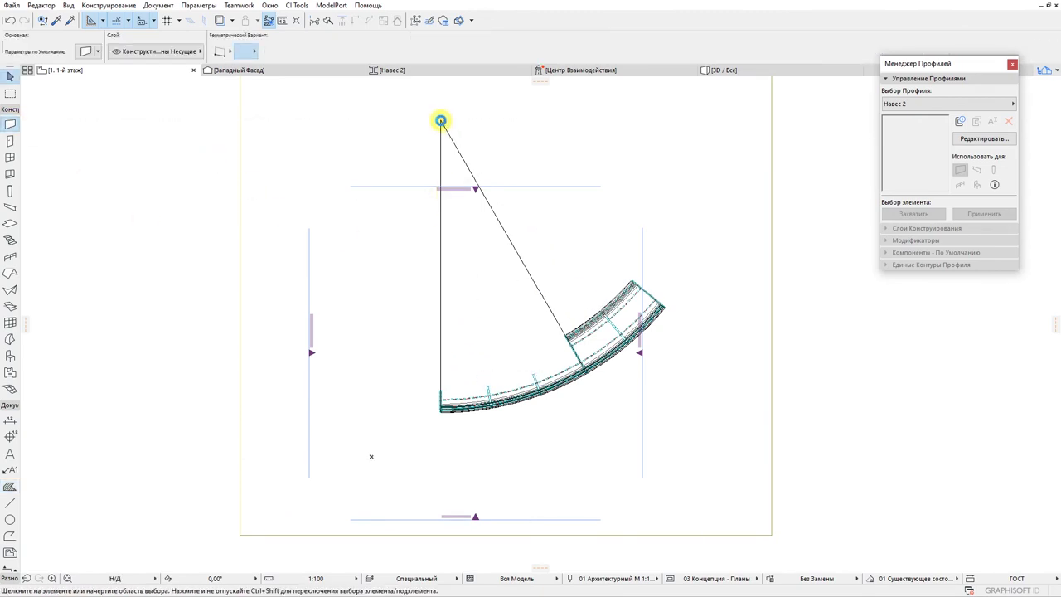
pyautogui.scroll(3, 440, 407)
pyautogui.scroll(3, 454, 343)
pyautogui.click(501, 51)
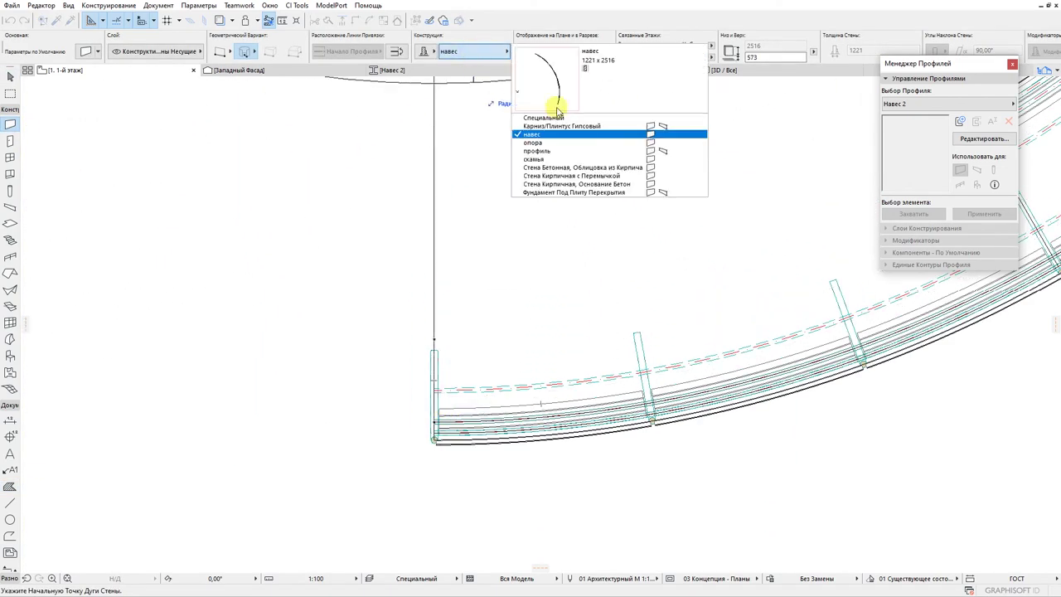
pyautogui.press('Escape')
pyautogui.press('Escape')
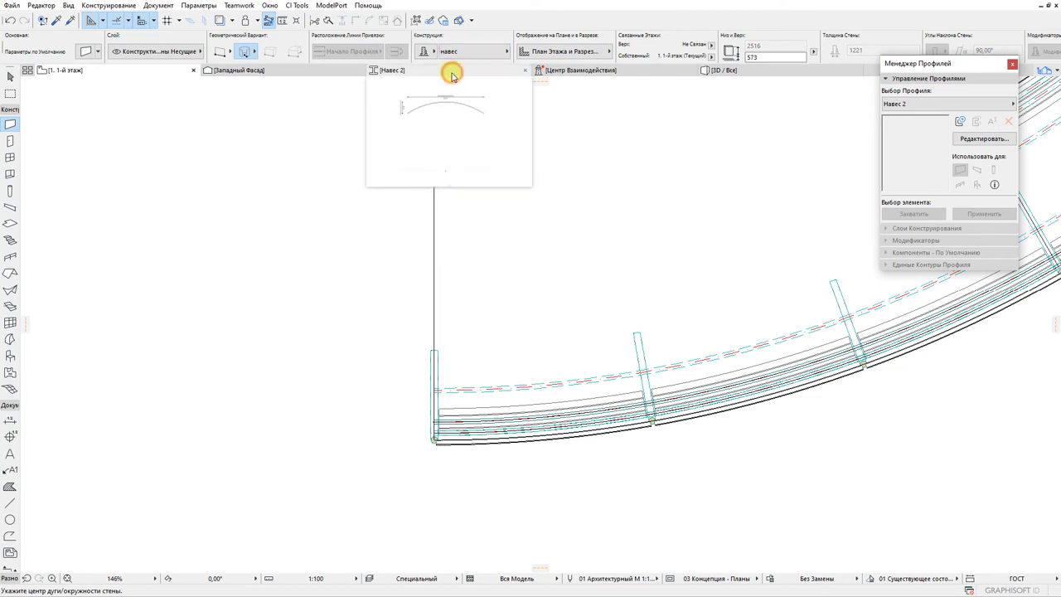
# Save the Навес 2 profile and choose it as the structure for new walls on the floor plan
pyautogui.click(452, 72)
pyautogui.click(65, 69)
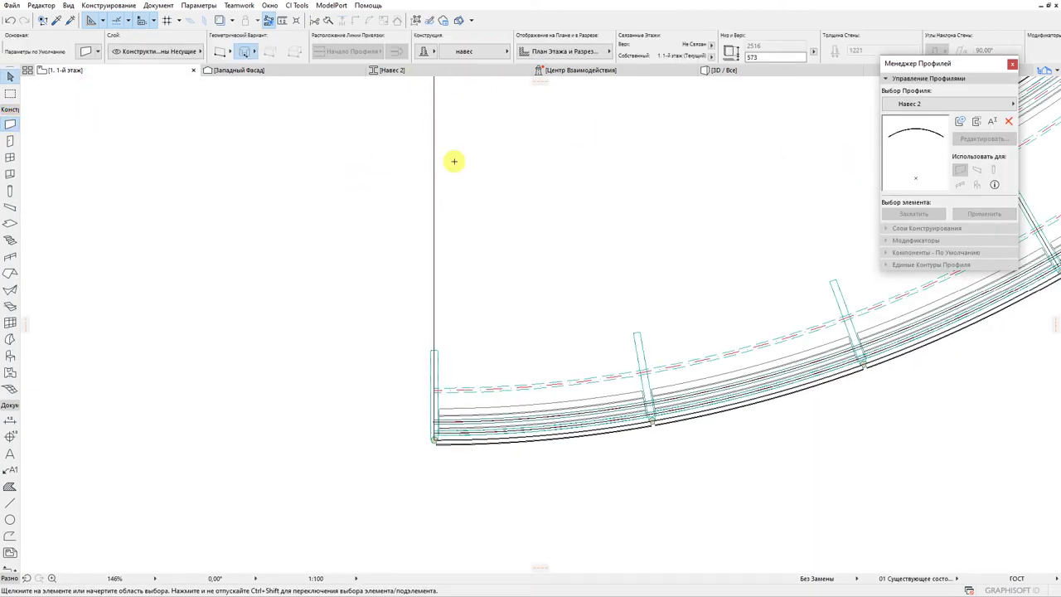
pyautogui.click(473, 52)
pyautogui.click(550, 145)
# Draw a curved wall with the new profile about the arc's centre, spanning the first bay between the arches
pyautogui.scroll(-5, 455, 210)
pyautogui.scroll(-2, 411, 174)
pyautogui.click(415, 177)
pyautogui.scroll(6, 415, 372)
pyautogui.click(709, 359)
pyautogui.click(589, 248)
# Open the second-storey plan and adjust the end of the new glass roof wall to the first bay's far arch
pyautogui.click(1046, 71)
pyautogui.doubleClick(987, 141)
pyautogui.scroll(1, 357, 408)
pyautogui.scroll(-2, 355, 394)
pyautogui.scroll(3, 351, 377)
pyautogui.press('Escape')
pyautogui.click(284, 386)
pyautogui.scroll(5, 286, 387)
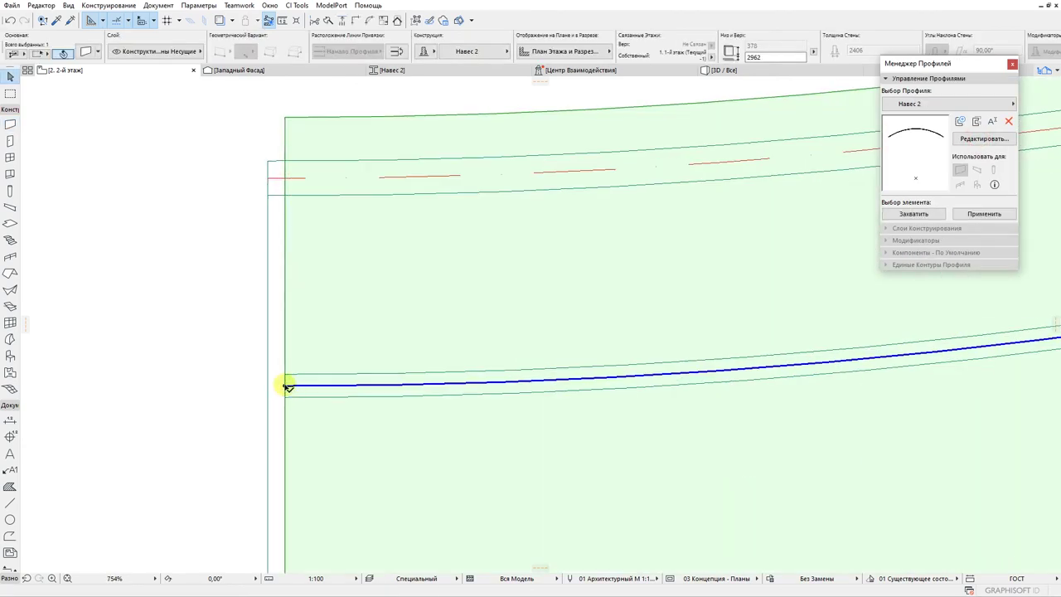
pyautogui.click(287, 384)
pyautogui.scroll(-2, 352, 335)
pyautogui.scroll(-2, 302, 331)
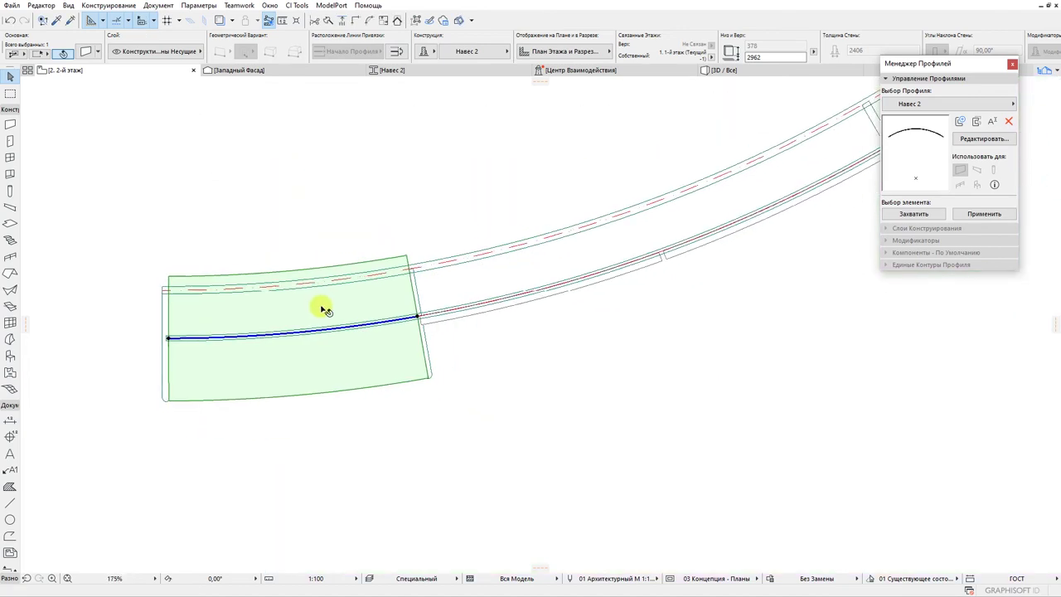
pyautogui.scroll(4, 393, 318)
pyautogui.click(497, 307)
pyautogui.click(486, 308)
# Show the first storey as a trace reference beneath the second-storey plan
pyautogui.scroll(-6, 475, 323)
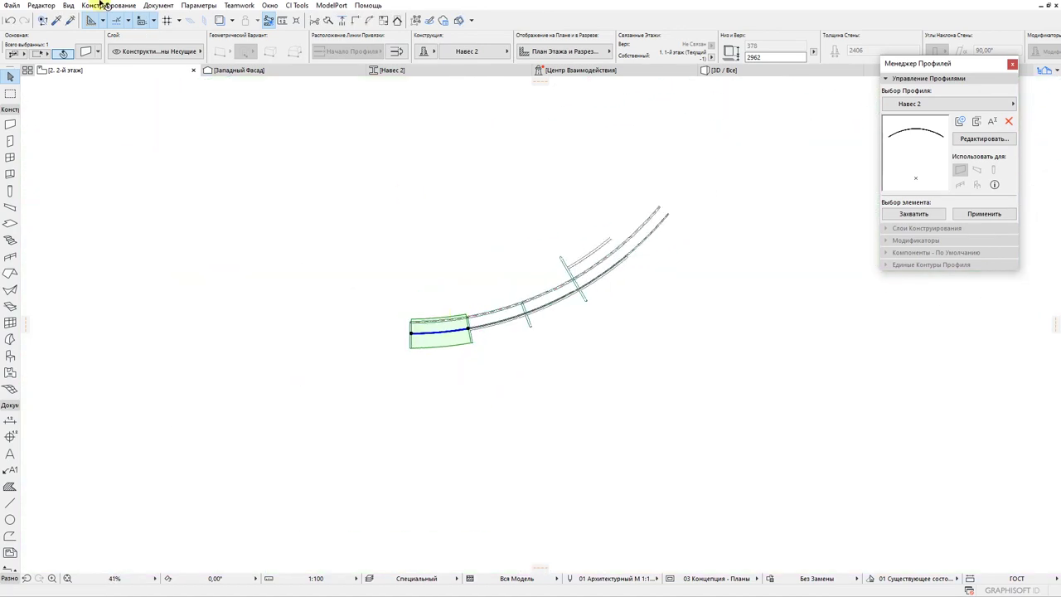
pyautogui.click(222, 22)
pyautogui.scroll(-2, 391, 315)
pyautogui.scroll(3, 400, 324)
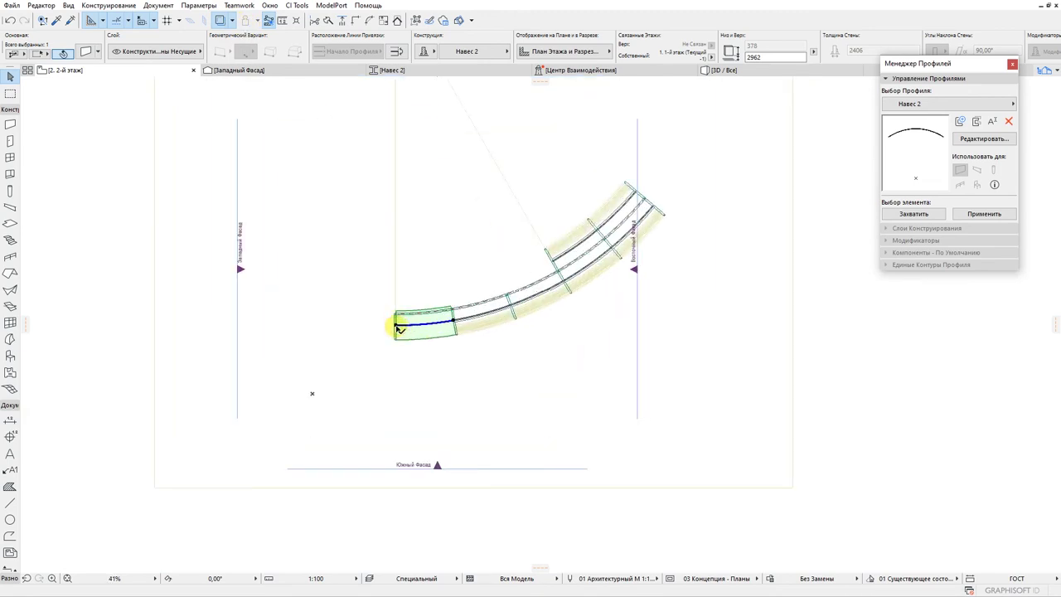
pyautogui.click(395, 324)
pyautogui.click(186, 113)
pyautogui.click(607, 351)
pyautogui.scroll(-3, 395, 213)
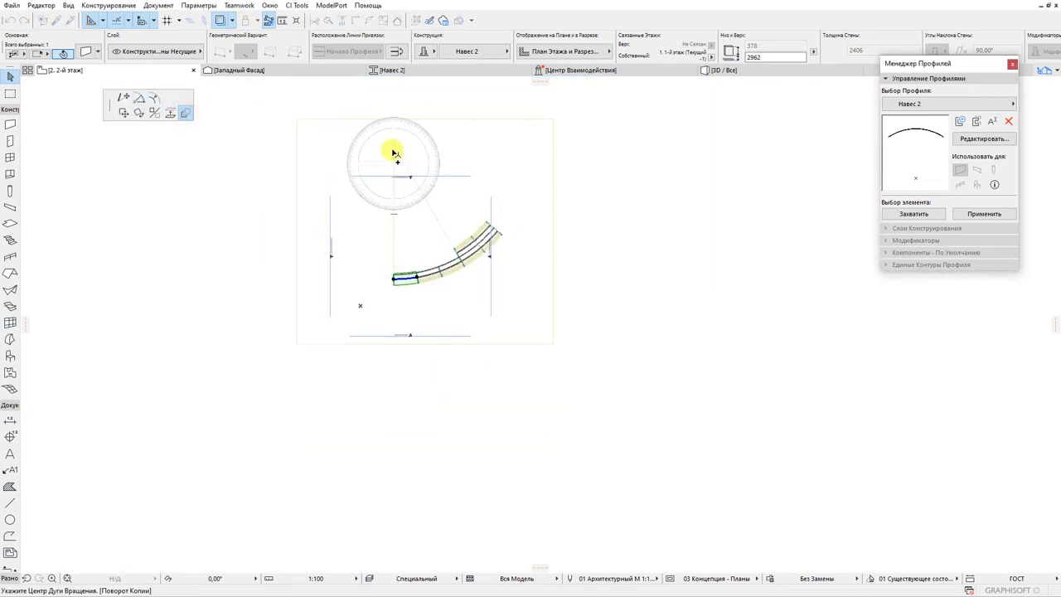
pyautogui.scroll(5, 395, 281)
pyautogui.click(406, 279)
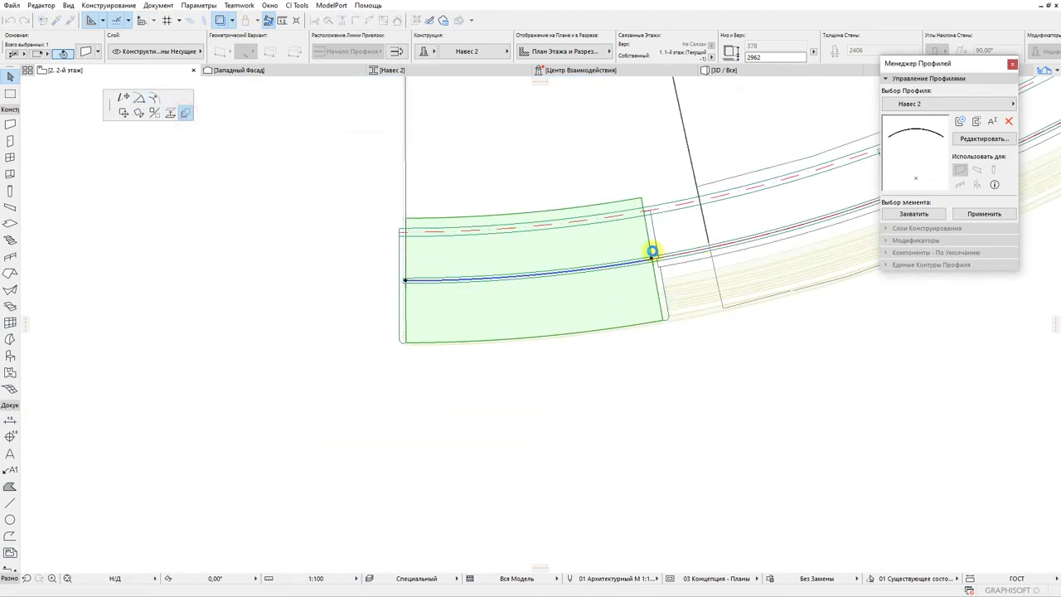
pyautogui.scroll(-3, 699, 213)
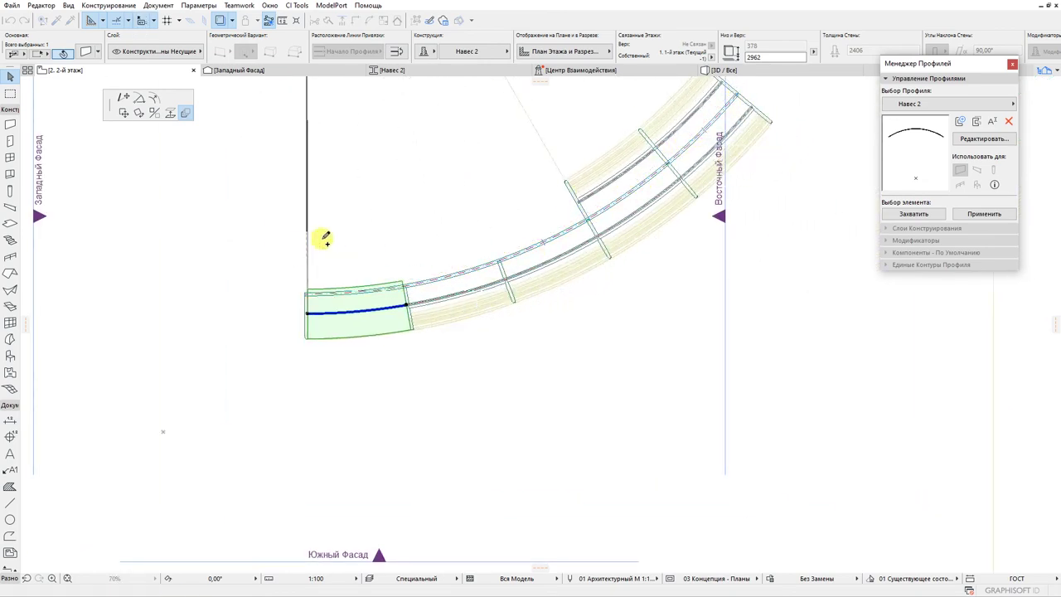
pyautogui.press('Escape')
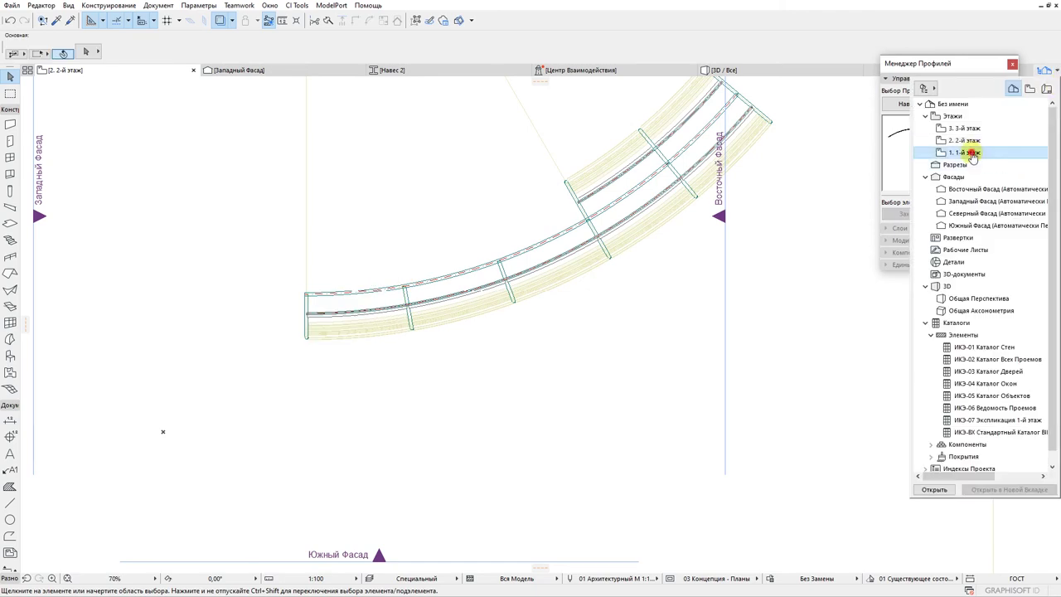
# On the first-storey plan, draw a curved Навес 2 wall about the arc's centre along the central beam, spanning the first bay
pyautogui.click(924, 147)
pyautogui.click(10, 123)
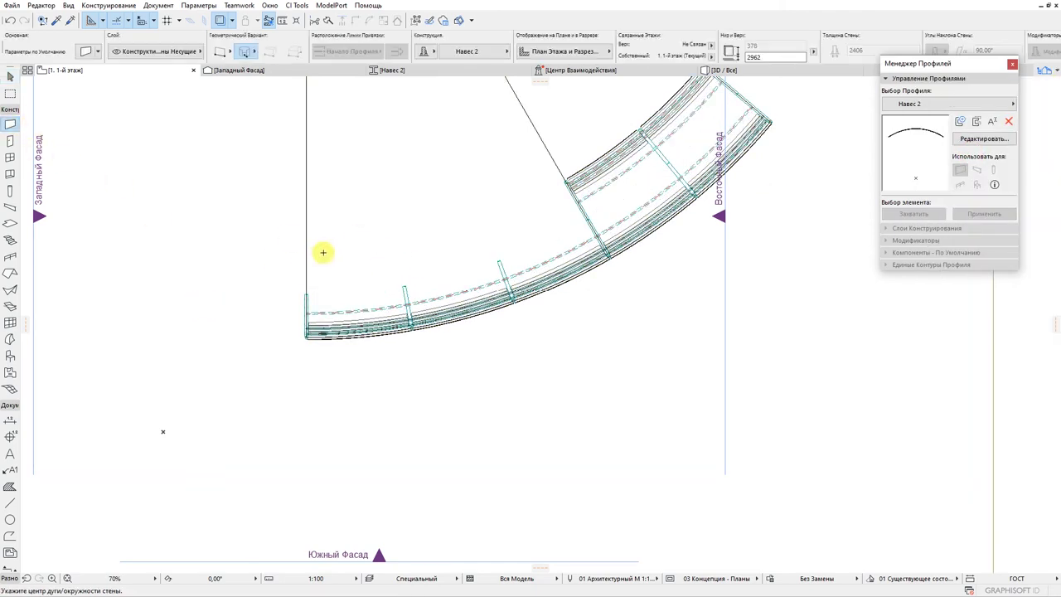
pyautogui.scroll(-3, 320, 251)
pyautogui.click(285, 177)
pyautogui.scroll(7, 290, 293)
pyautogui.click(701, 327)
pyautogui.click(591, 247)
# Open the second-storey plan and adjust the ends of the new curved roof wall to the first bay's arches
pyautogui.click(1048, 72)
pyautogui.doubleClick(972, 141)
pyautogui.moveTo(278, 270); pyautogui.dragTo(241, 251, button='middle')
pyautogui.press('Escape')
pyautogui.click(258, 323)
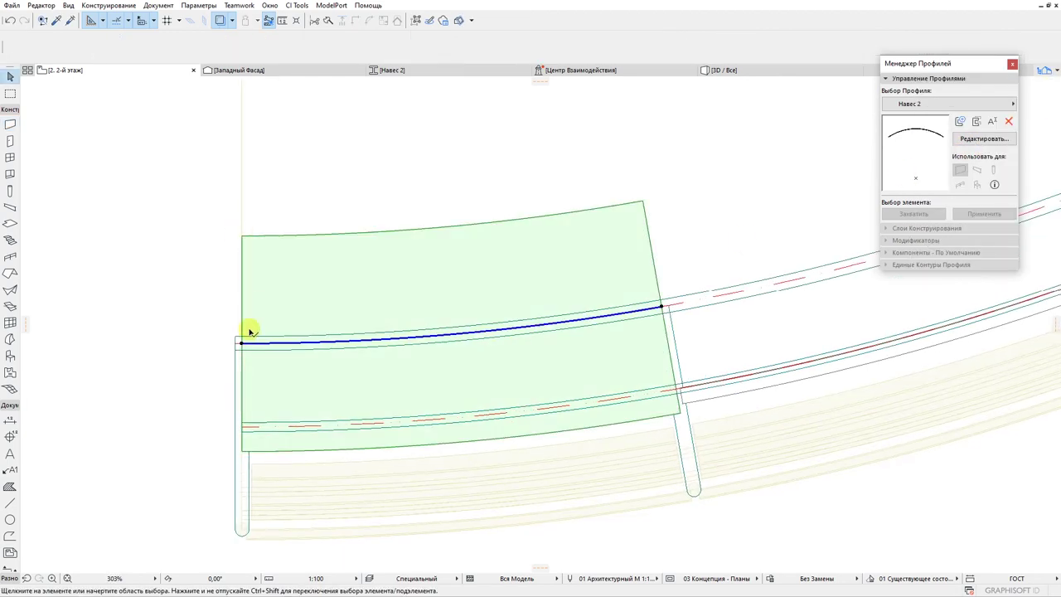
pyautogui.click(244, 344)
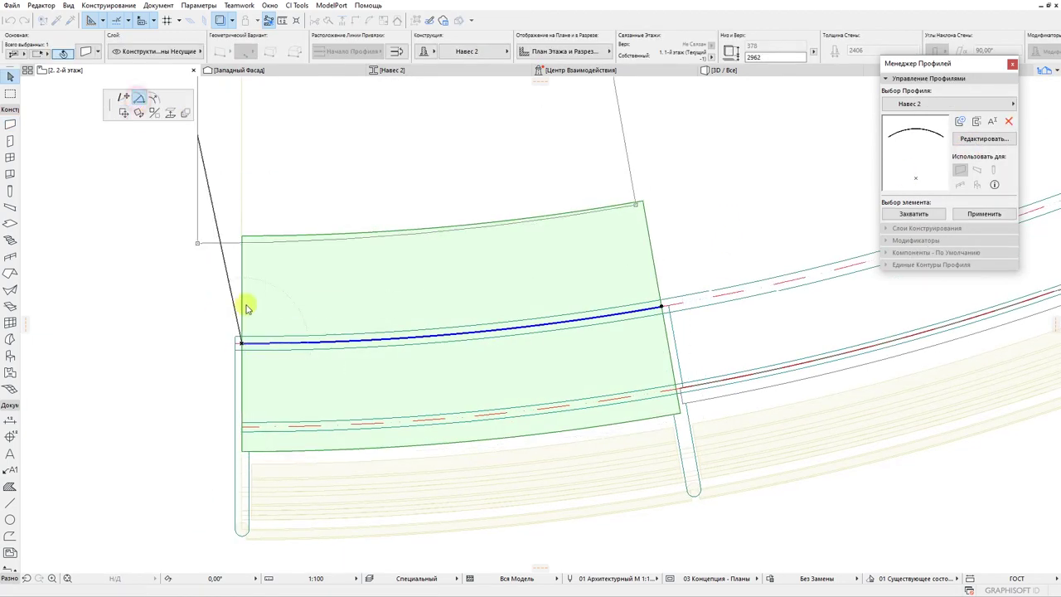
pyautogui.click(246, 343)
pyautogui.click(661, 308)
pyautogui.click(656, 308)
# Copy the glass roof wall by rotating it about the arc's centre along the remaining bays
pyautogui.scroll(-3, 545, 241)
pyautogui.moveTo(530, 292); pyautogui.dragTo(514, 422, button='middle')
pyautogui.click(386, 420)
pyautogui.click(184, 114)
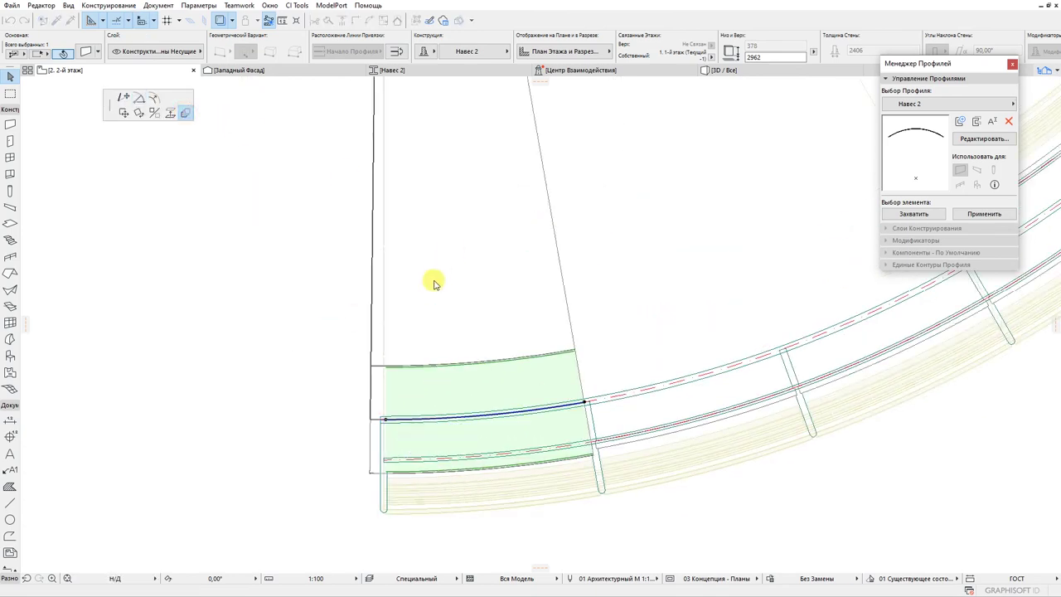
pyautogui.click(620, 348)
pyautogui.scroll(-3, 530, 272)
pyautogui.scroll(-5, 530, 273)
pyautogui.click(500, 230)
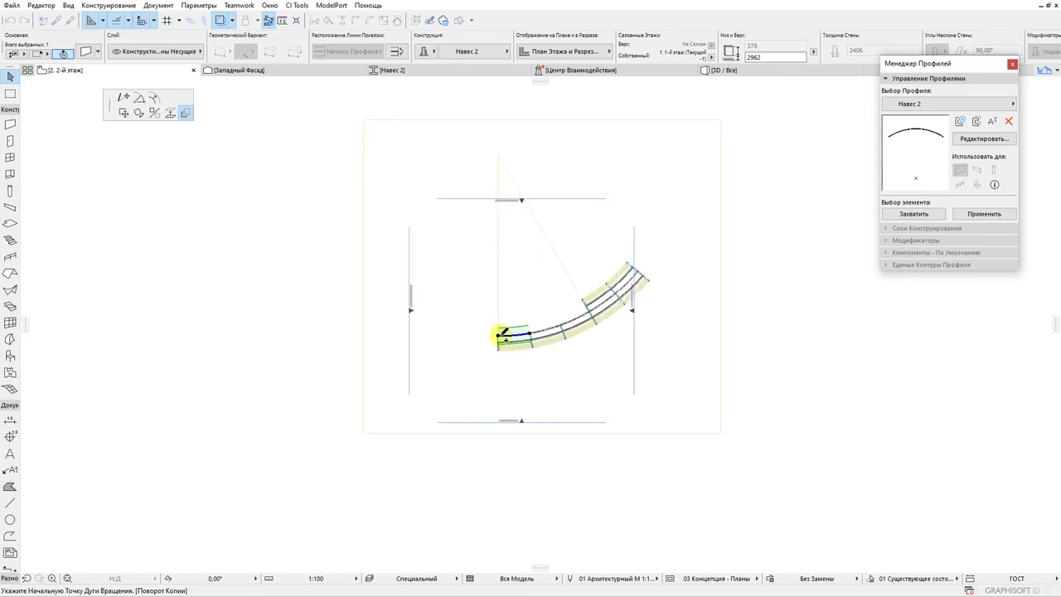
pyautogui.scroll(6, 501, 338)
pyautogui.scroll(-3, 633, 373)
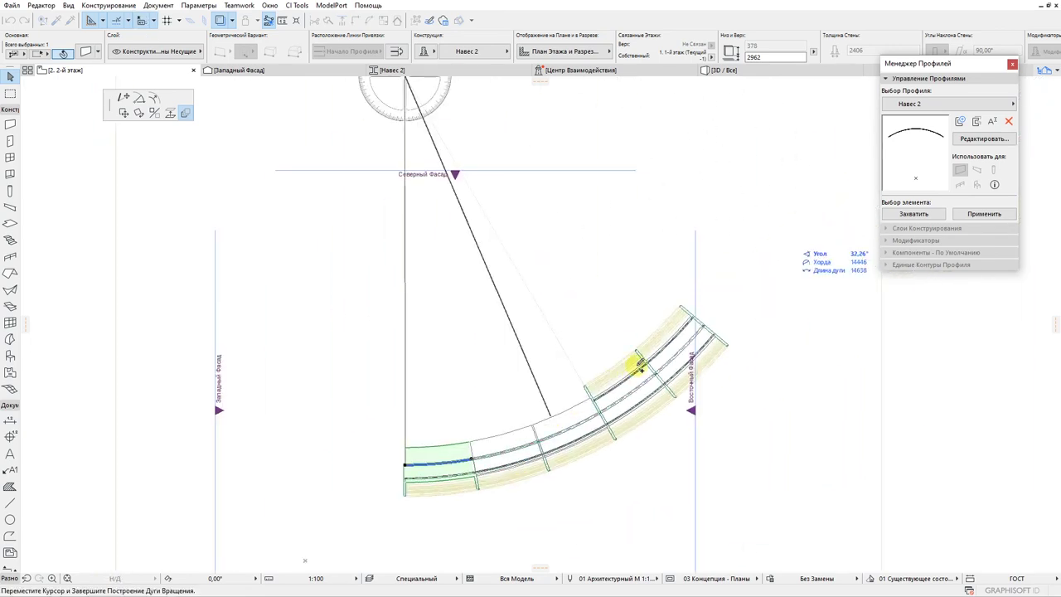
pyautogui.click(698, 319)
# Examine the glass roof, arches and bench supports of the pergola from several angles in 3D
pyautogui.click(740, 71)
pyautogui.keyDown('shift'); pyautogui.moveTo(627, 343); pyautogui.dragTo(682, 355, button='middle'); pyautogui.keyUp('shift')
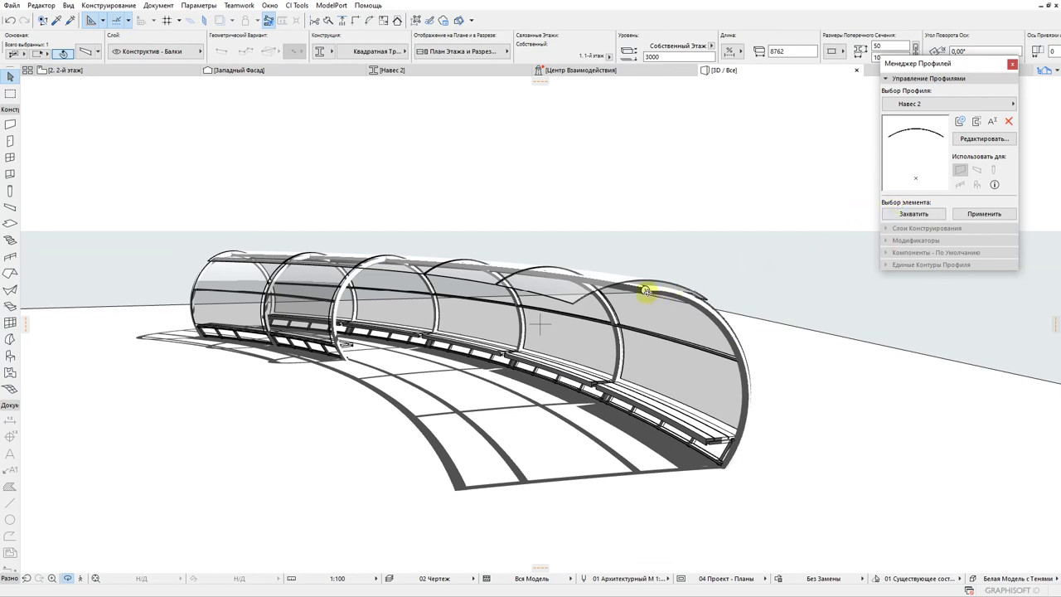
pyautogui.scroll(8, 640, 402)
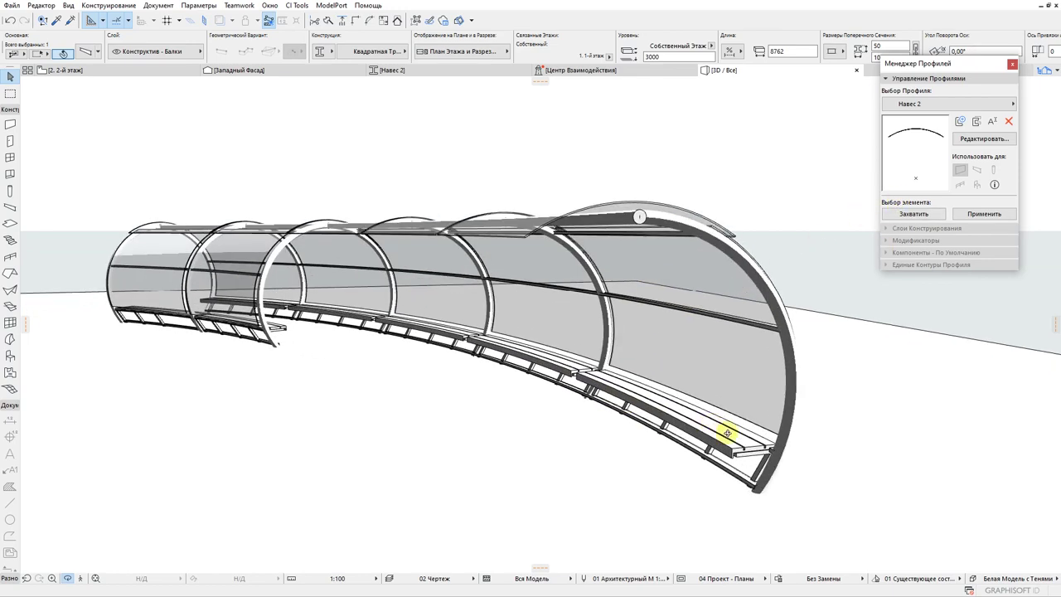
pyautogui.scroll(3, 729, 448)
pyautogui.scroll(-5, 846, 284)
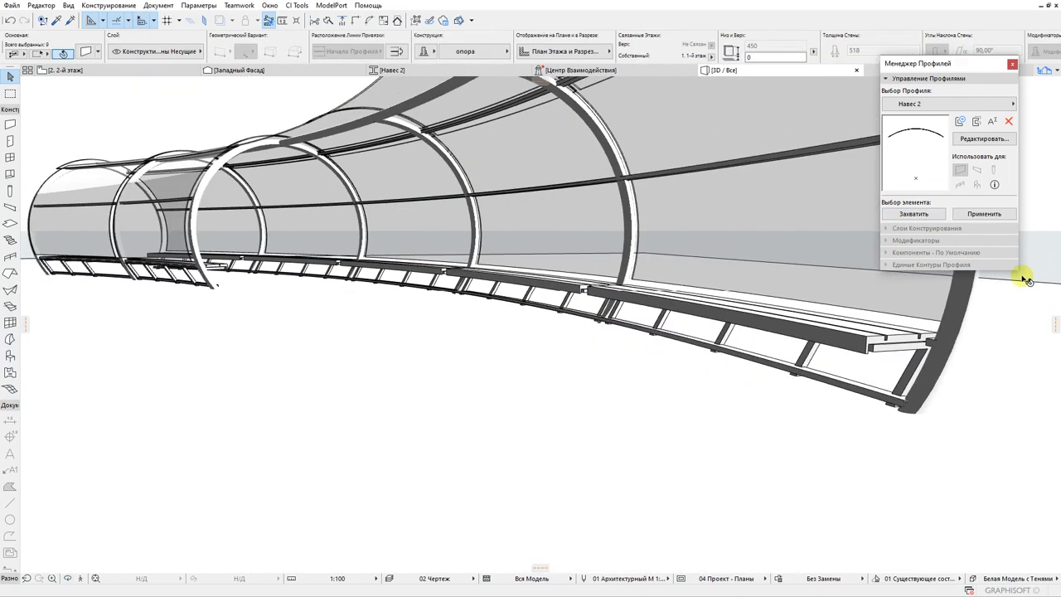
pyautogui.keyDown('shift'); pyautogui.moveTo(805, 297); pyautogui.dragTo(760, 328, button='middle'); pyautogui.keyUp('shift')
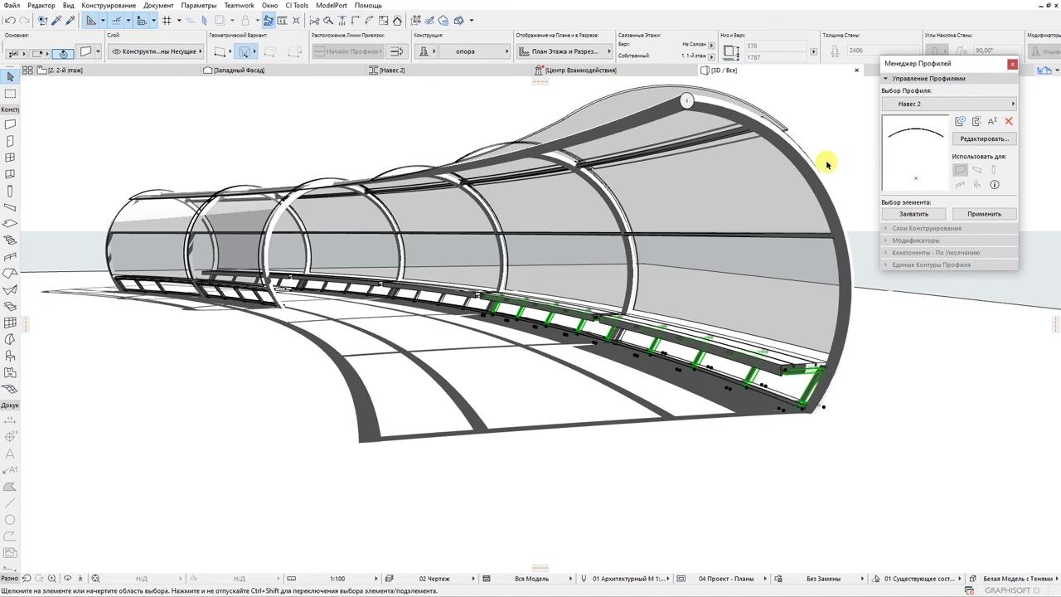
pyautogui.click(792, 185)
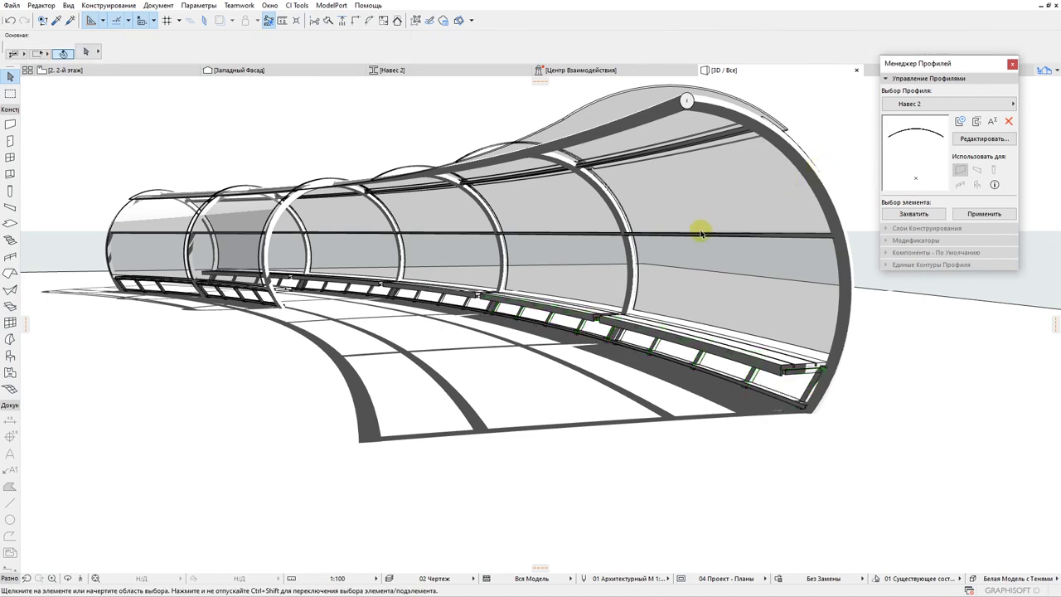
pyautogui.moveTo(651, 245)
pyautogui.keyDown('shift'); pyautogui.mouseDown(button='middle')
pyautogui.moveTo(663, 244)
pyautogui.moveTo(647, 237)
pyautogui.moveTo(659, 256)
pyautogui.mouseUp(button='middle'); pyautogui.keyUp('shift')
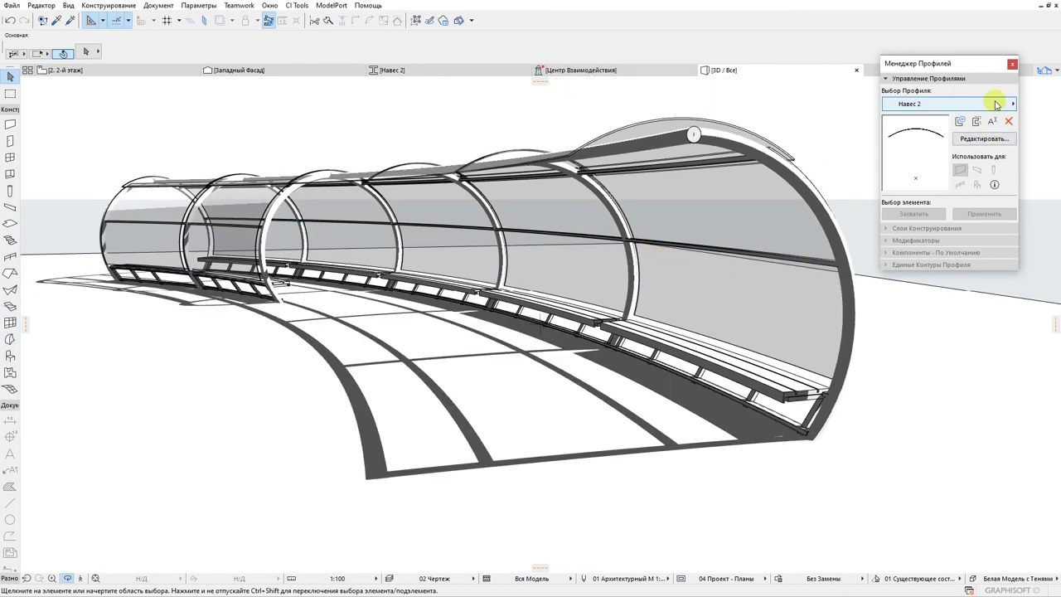
# Close the Profile Manager and review the whole pergola in 3D
pyautogui.click(1011, 65)
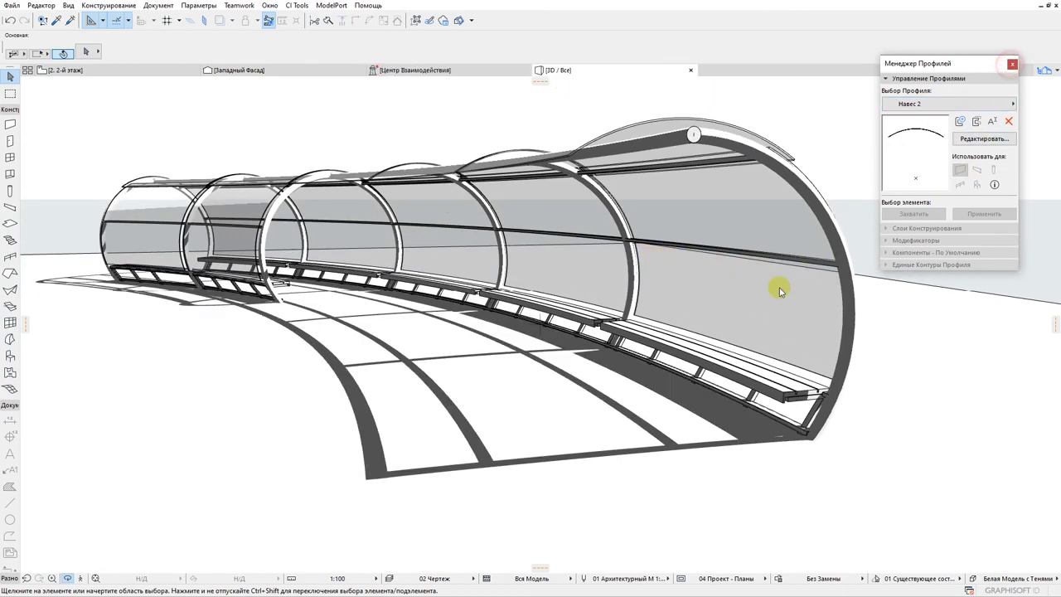
pyautogui.click(10, 23)
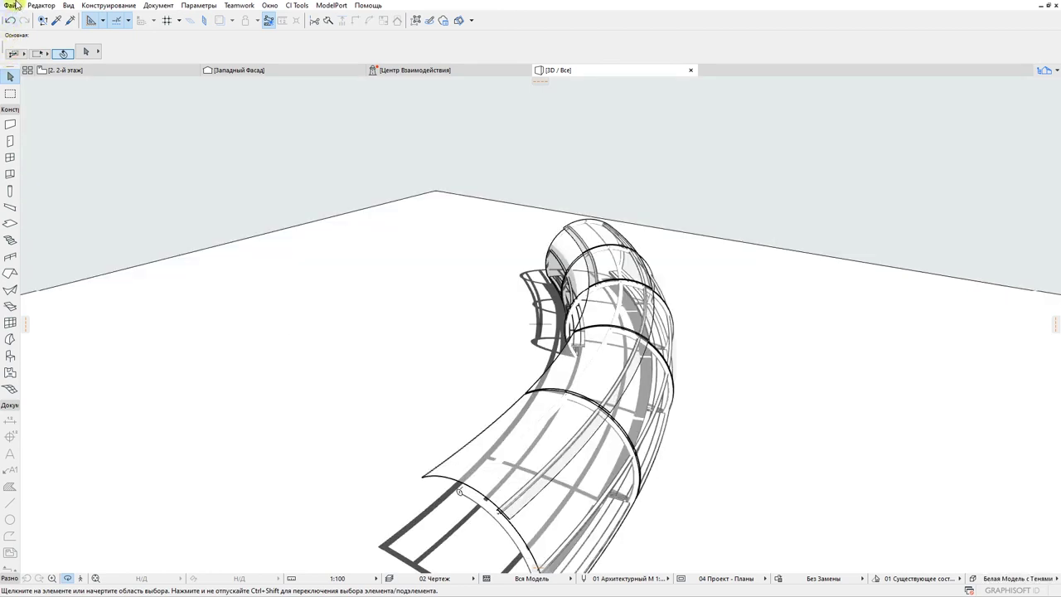
pyautogui.moveTo(419, 301); pyautogui.dragTo(582, 263)
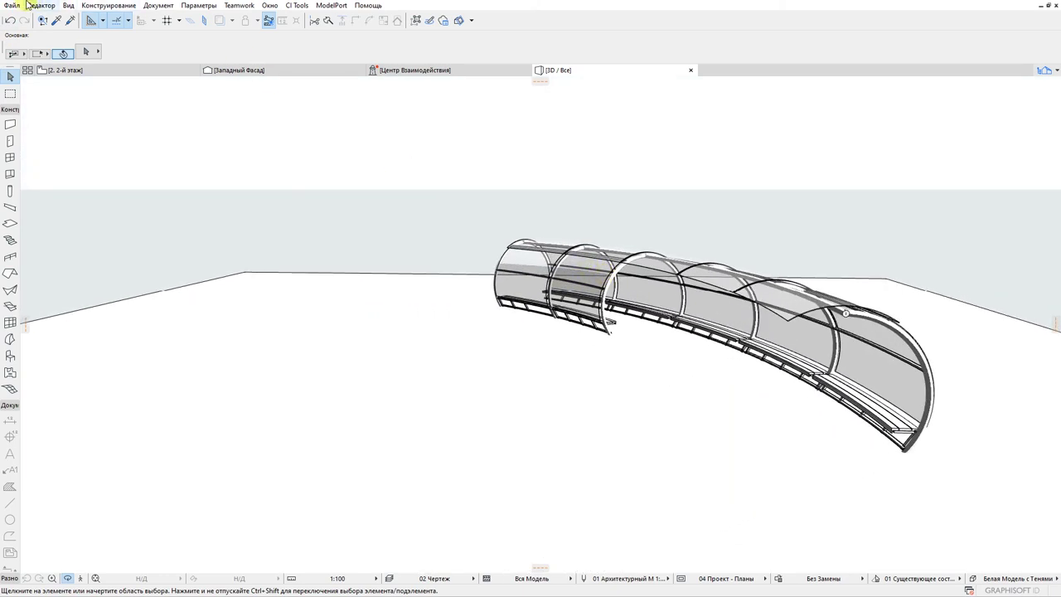
pyautogui.click(8, 23)
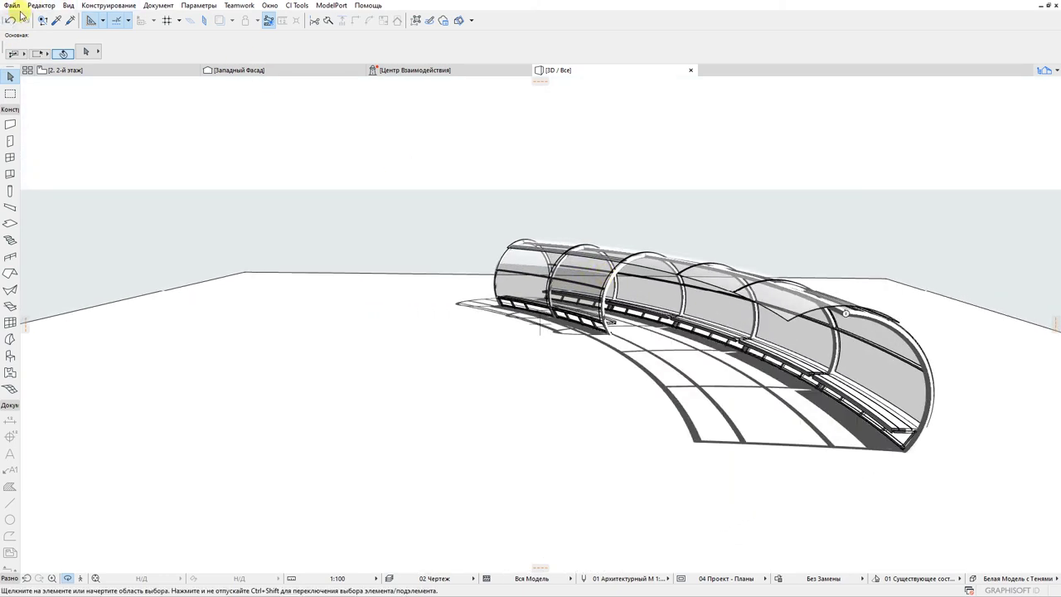